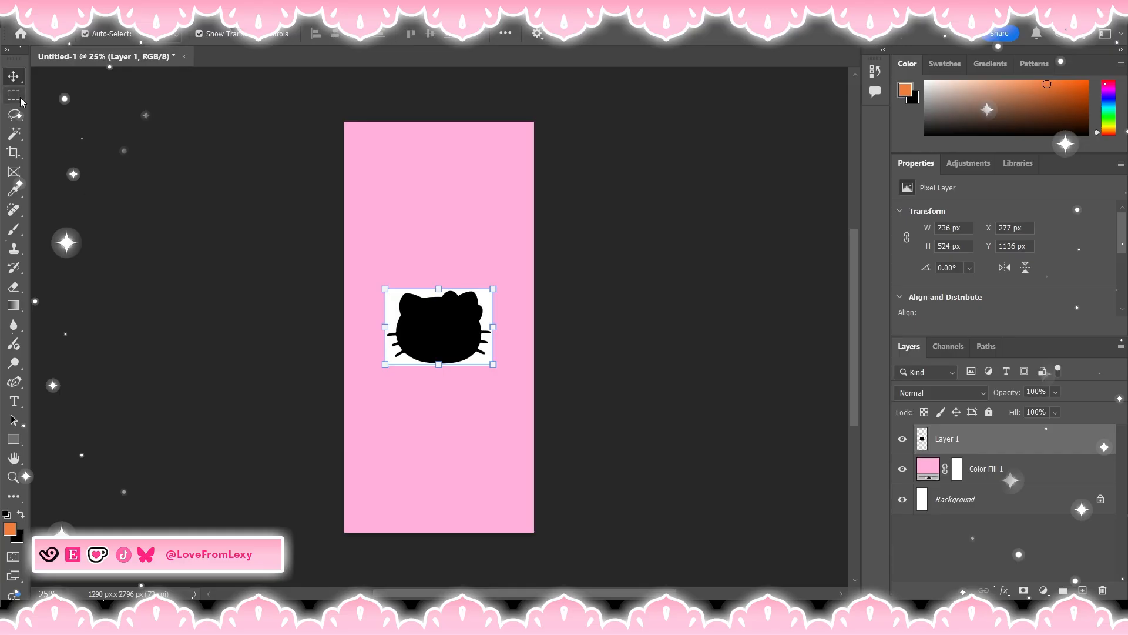
# - Mask out the white background around the black cat-head silhouette on Layer 1
pyautogui.click(617, 34)
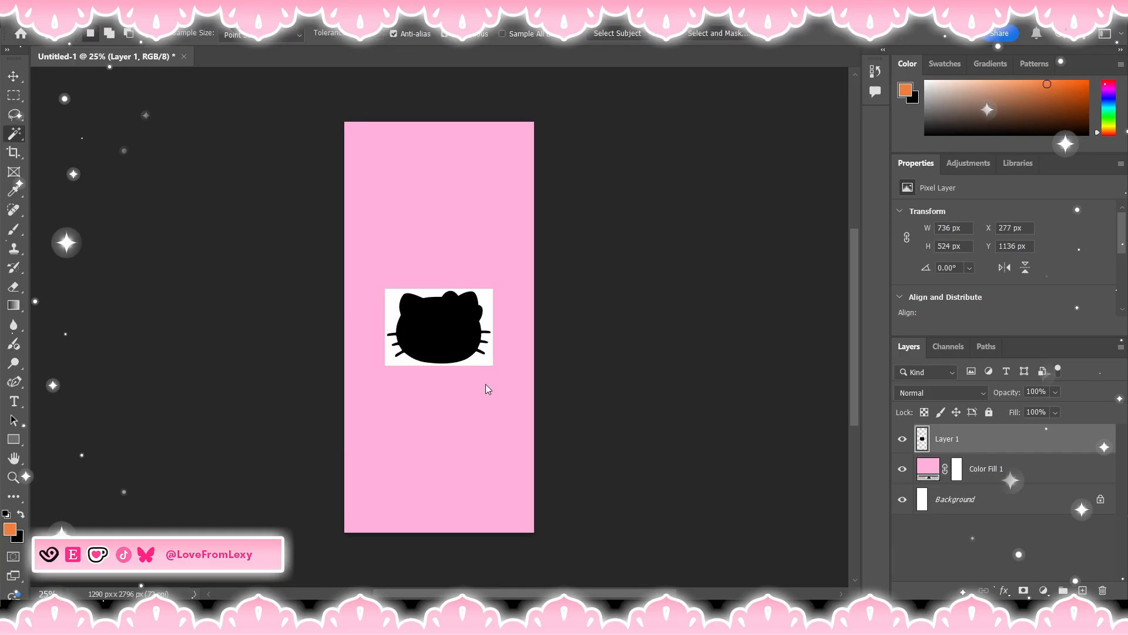
pyautogui.click(1023, 590)
pyautogui.click(14, 76)
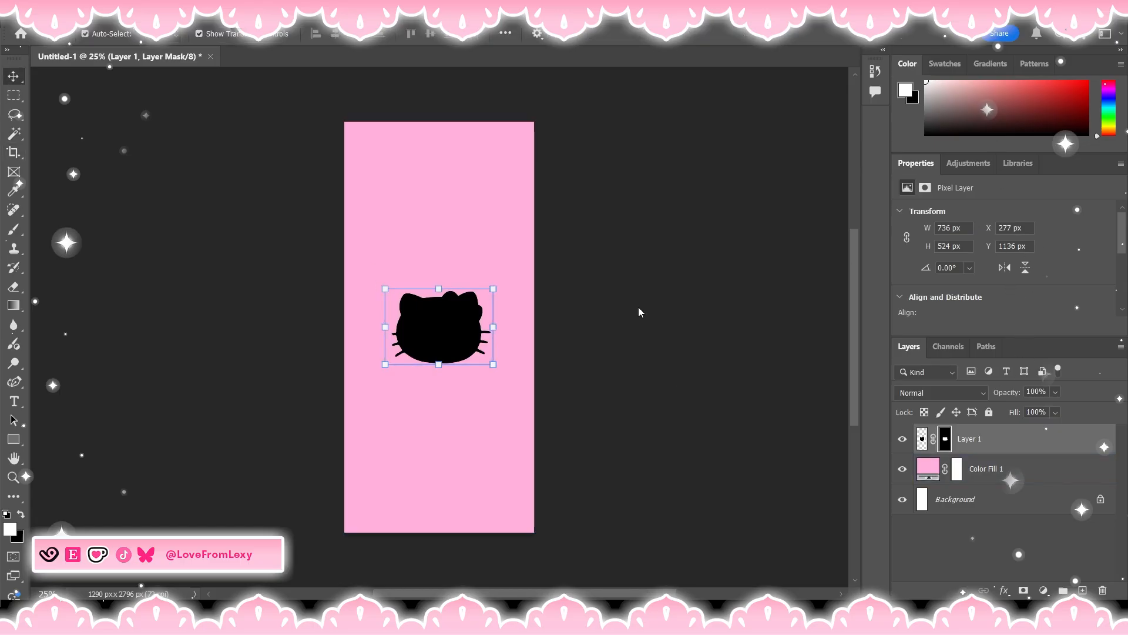
# - Give the cat-head silhouette a light-to-medium pink gradient overlay and a white outline stroke
pyautogui.press('h')
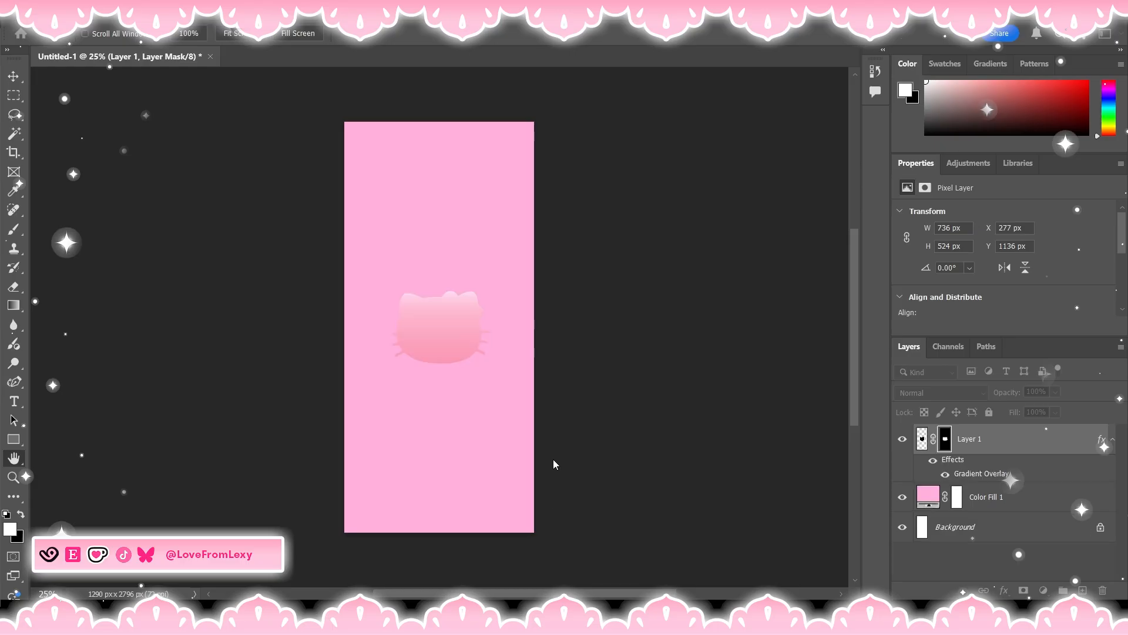
pyautogui.press('i')
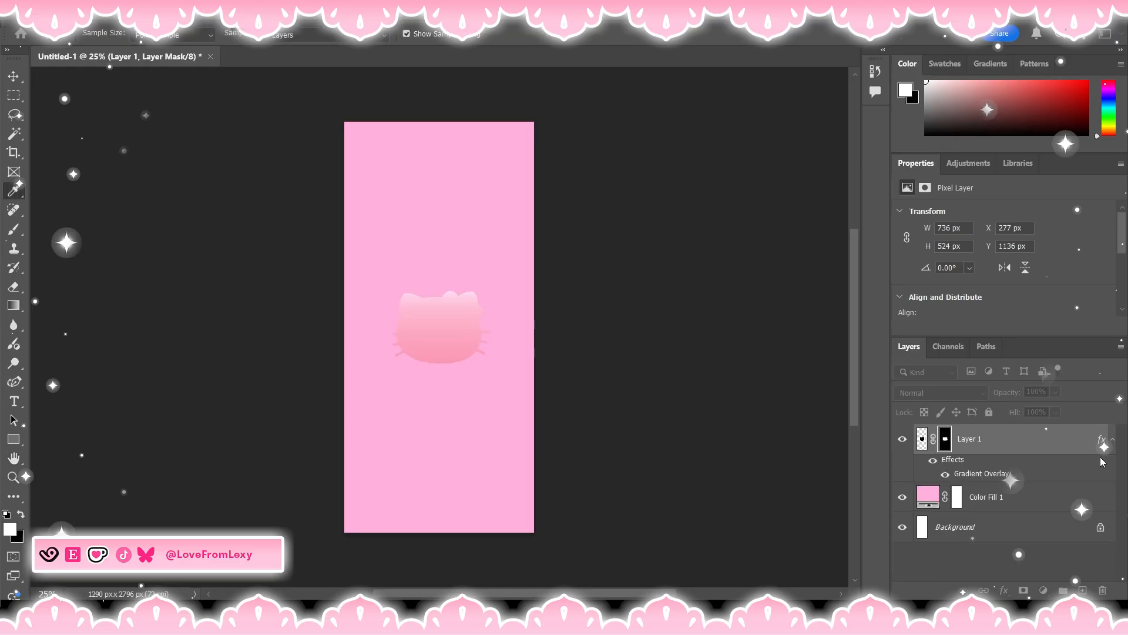
pyautogui.press('h')
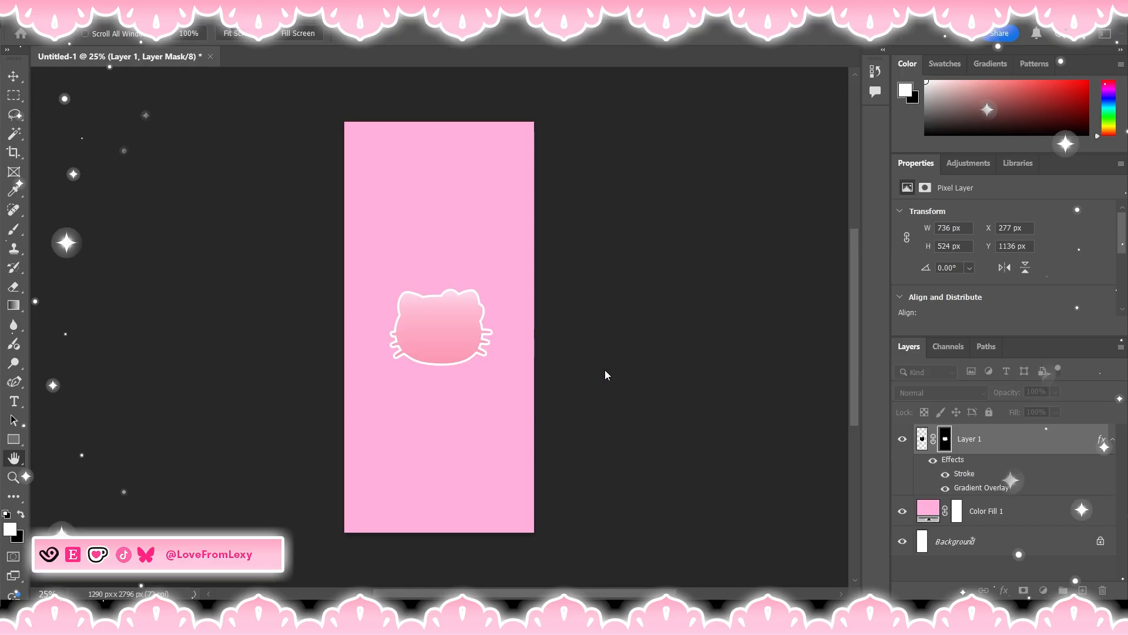
pyautogui.press('v')
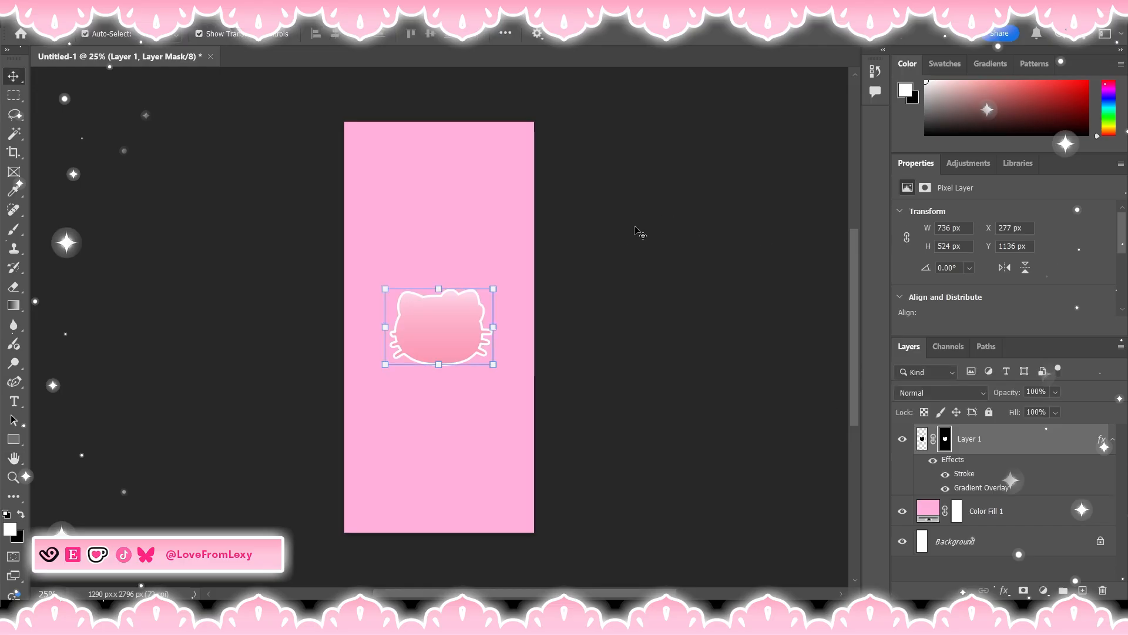
pyautogui.click(639, 231)
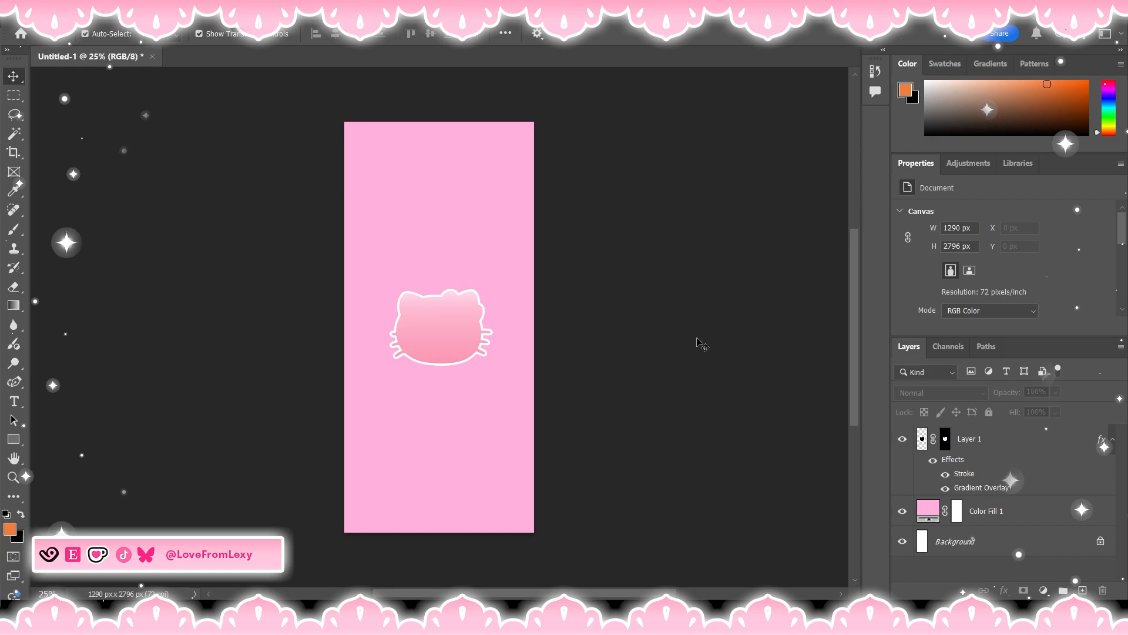
pyautogui.click(456, 341)
pyautogui.click(578, 343)
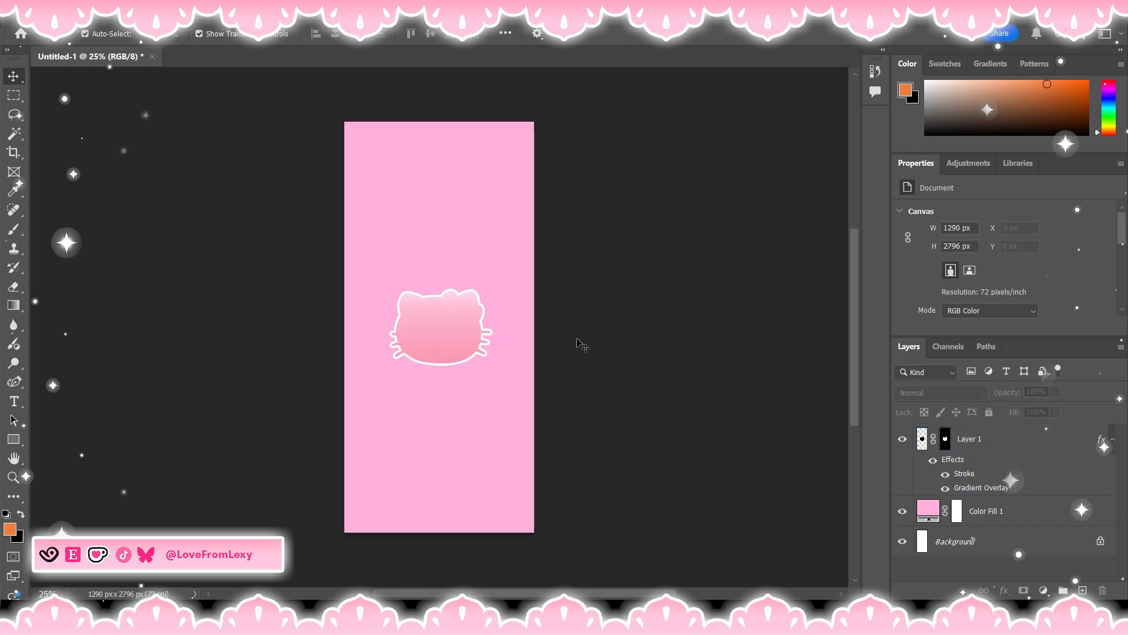
# - Recolor the Color Fill 1 background to a paler pink sampled from near the top of the cat head
pyautogui.doubleClick(928, 510)
pyautogui.click(449, 293)
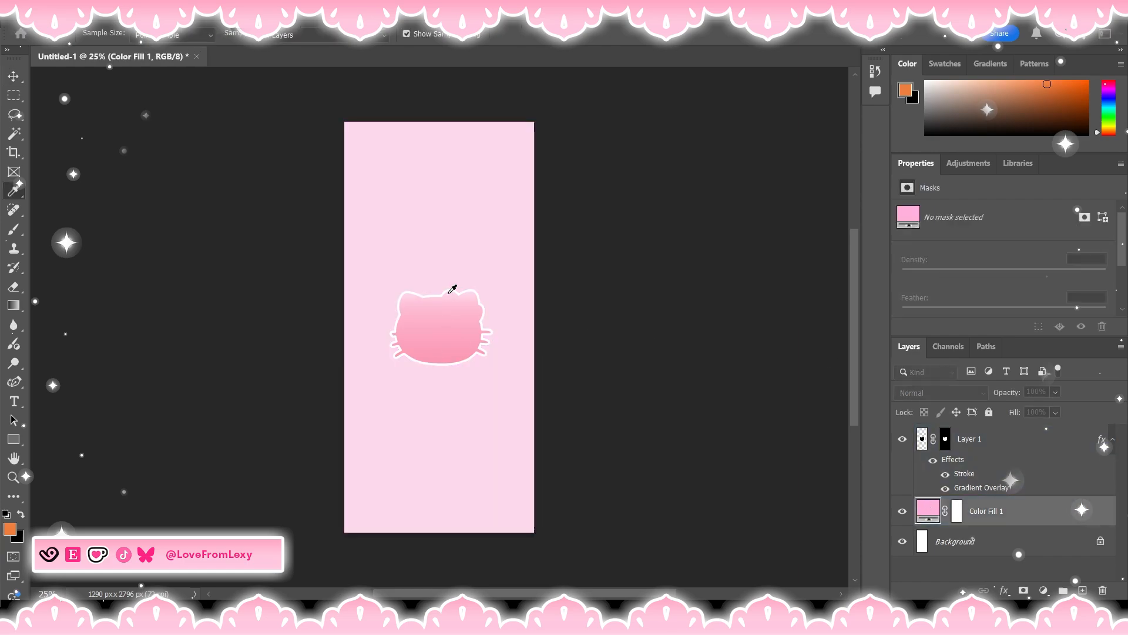
pyautogui.press('v')
pyautogui.click(997, 479)
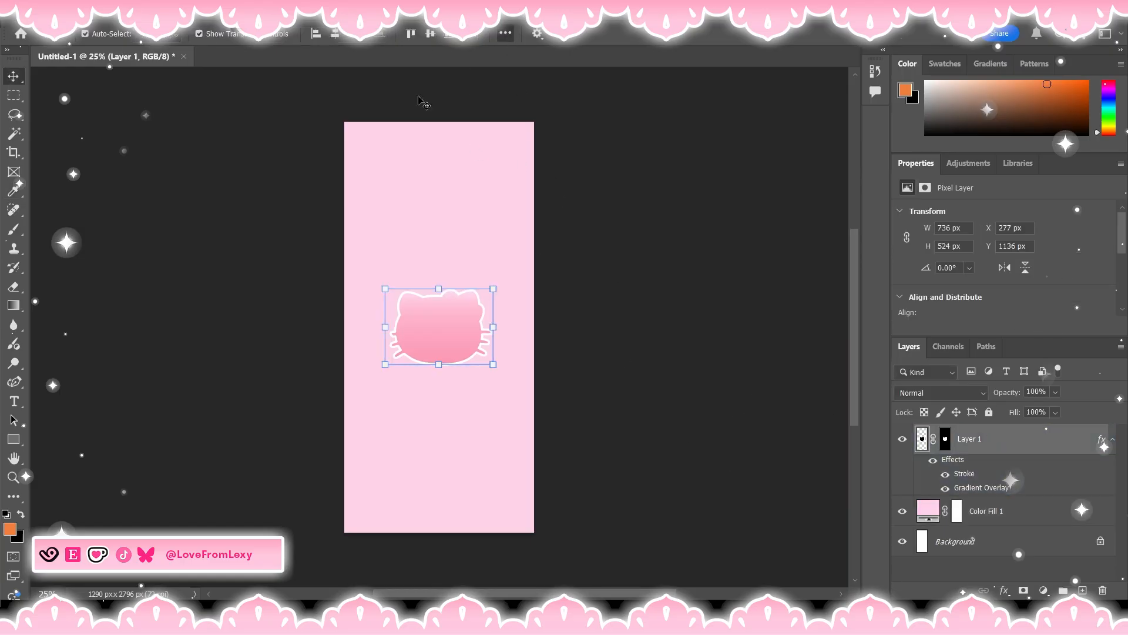
pyautogui.click(629, 216)
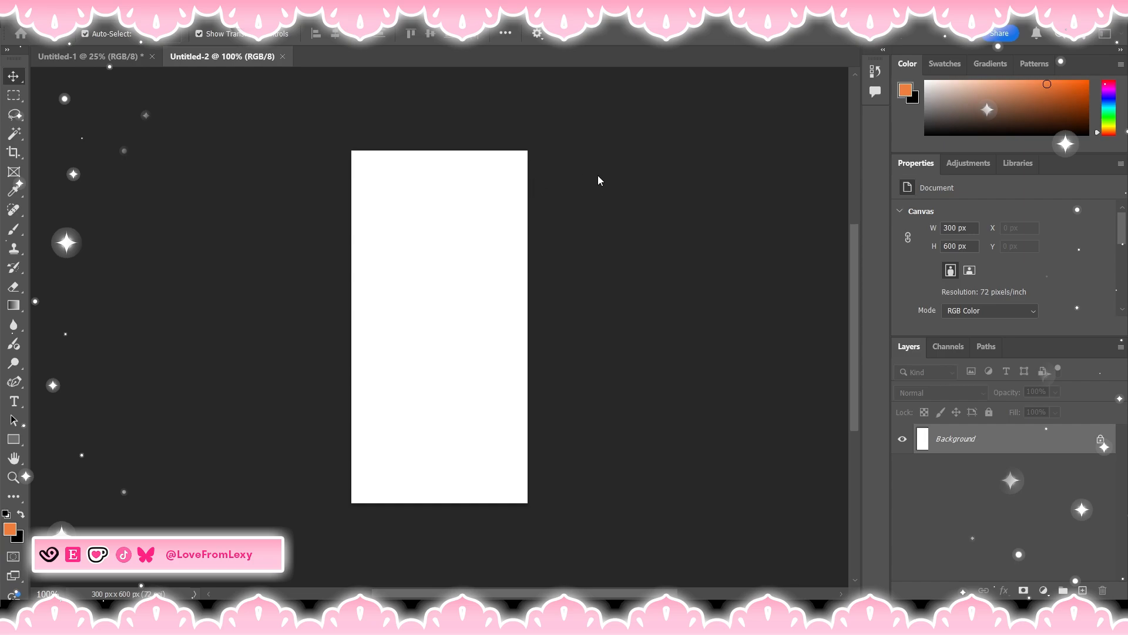
# - Paste the teal polka-dot artwork as a smart object covering the blank 300 × 600 px canvas
pyautogui.click(615, 147)
pyautogui.hotkey('ctrl', 'v')
pyautogui.click(638, 156)
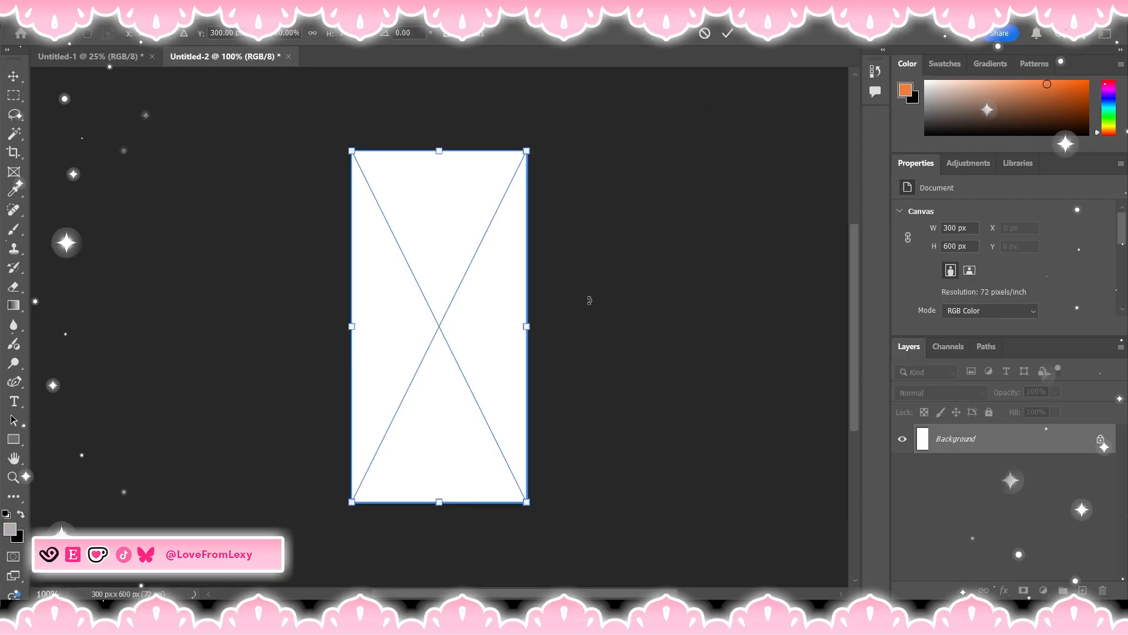
pyautogui.click(728, 33)
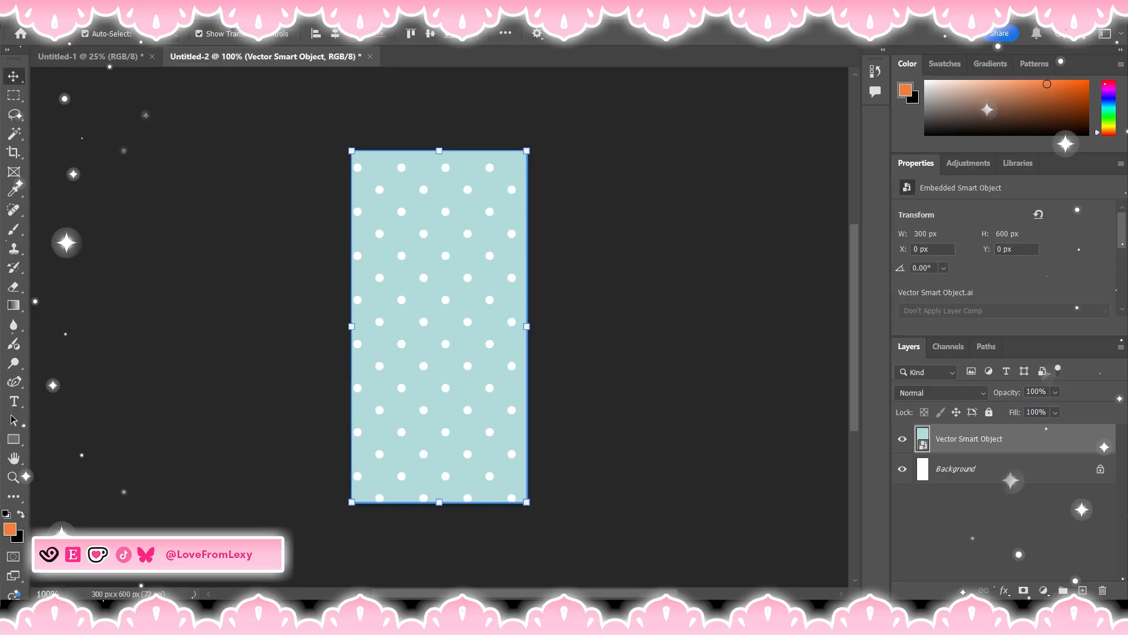
# - Add a solid color fill clipped to the polka-dot artwork and set its blend mode to Color
pyautogui.click(1021, 340)
pyautogui.click(1044, 270)
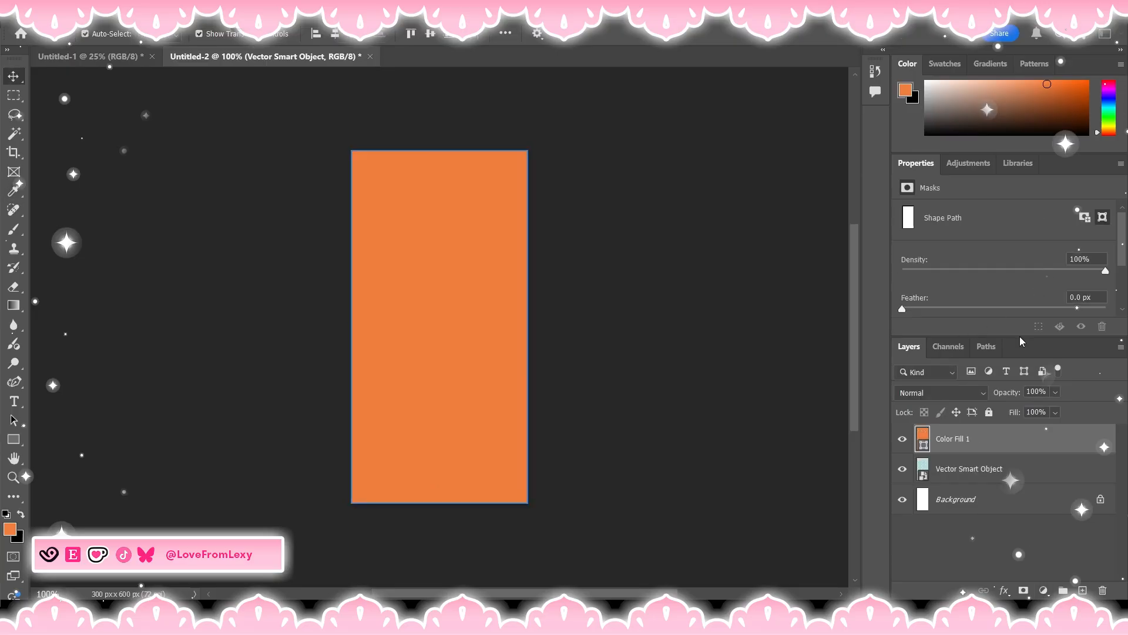
pyautogui.click(1041, 342)
pyautogui.click(940, 393)
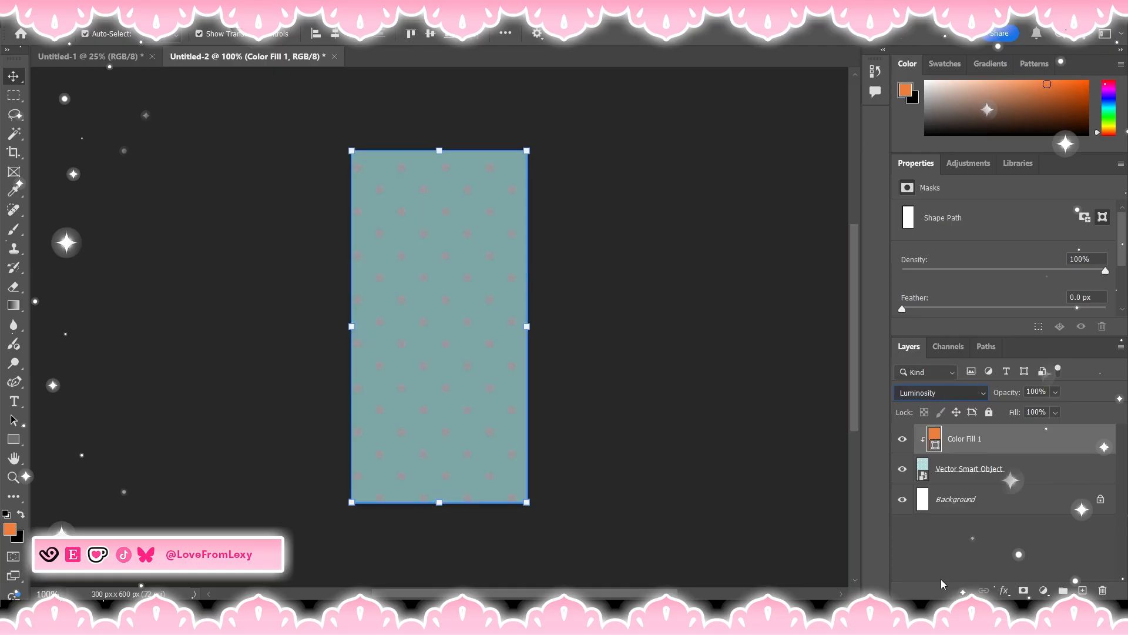
pyautogui.click(938, 569)
# - Change the clipped fill's color to a soft pink so the polka-dot artwork is tinted pink
pyautogui.doubleClick(937, 436)
pyautogui.click(868, 331)
pyautogui.click(945, 306)
pyautogui.moveTo(801, 281)
pyautogui.mouseDown()
pyautogui.moveTo(765, 267)
pyautogui.moveTo(767, 282)
pyautogui.moveTo(801, 277)
pyautogui.mouseUp()
pyautogui.moveTo(945, 308); pyautogui.dragTo(938, 295)
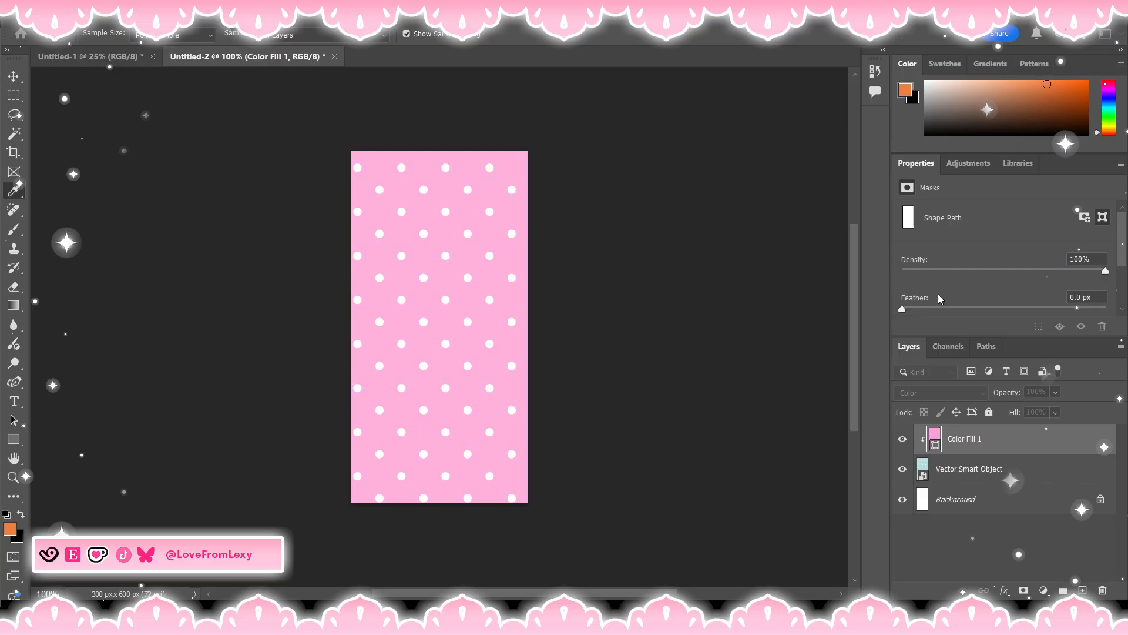
pyautogui.click(1061, 264)
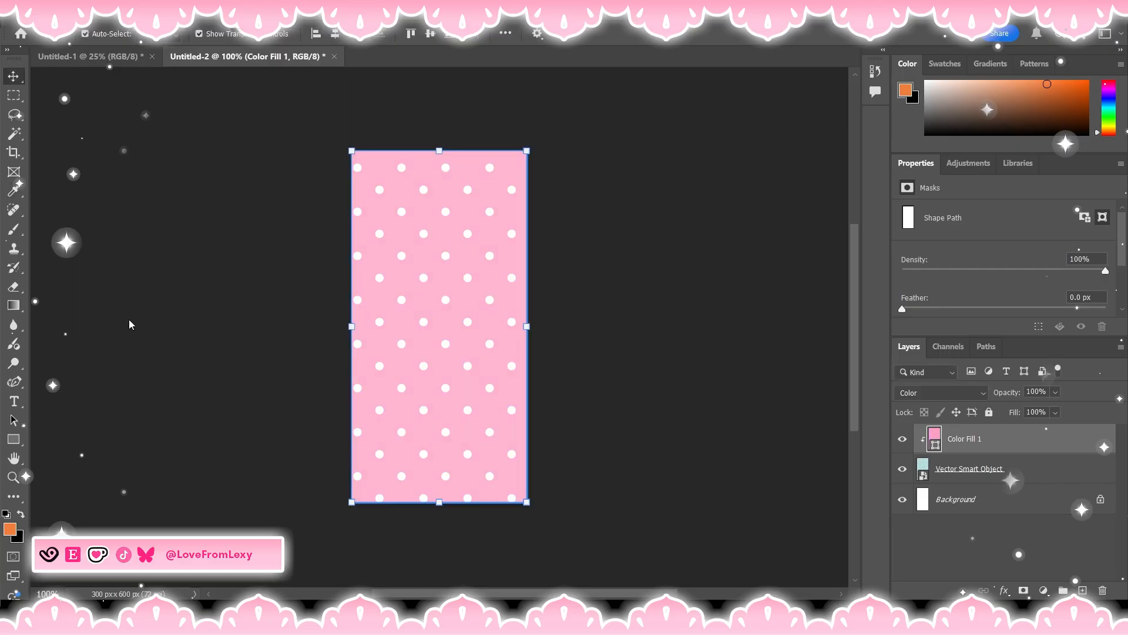
# - Define the pink polka-dot artwork as a pattern and add it as a pattern fill layer in the Untitled-1 document
pyautogui.click(138, 410)
pyautogui.click(554, 263)
pyautogui.click(100, 57)
pyautogui.click(978, 441)
pyautogui.click(1043, 590)
pyautogui.click(1024, 369)
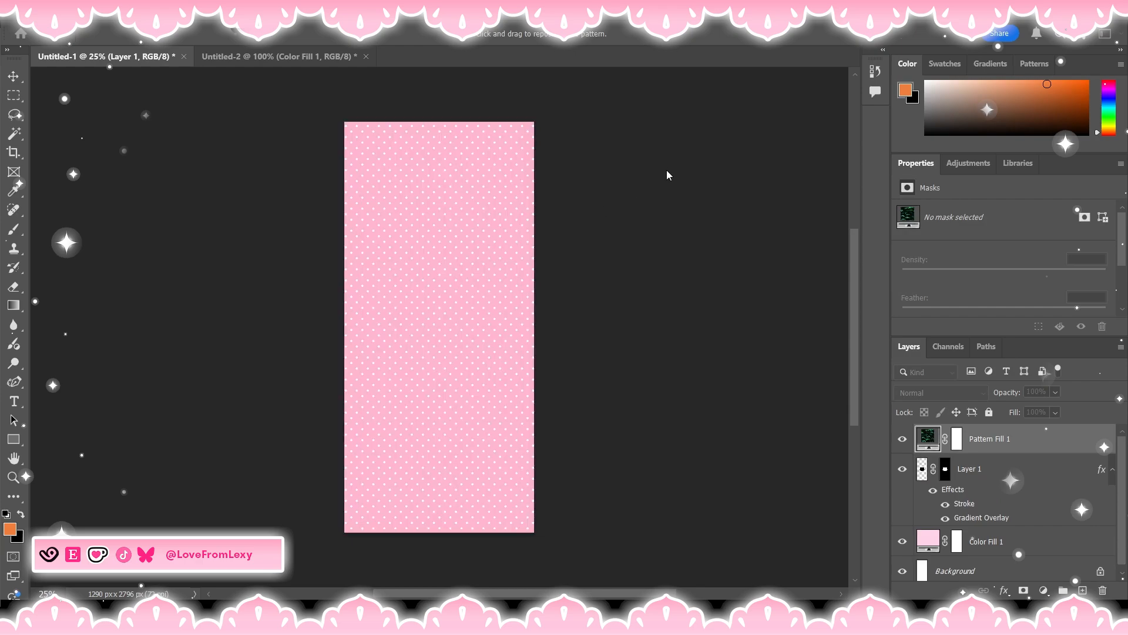
pyautogui.click(667, 171)
# - Move the pattern fill layer beneath Layer 1 and rename it "polka dots"
pyautogui.moveTo(990, 441); pyautogui.dragTo(985, 526)
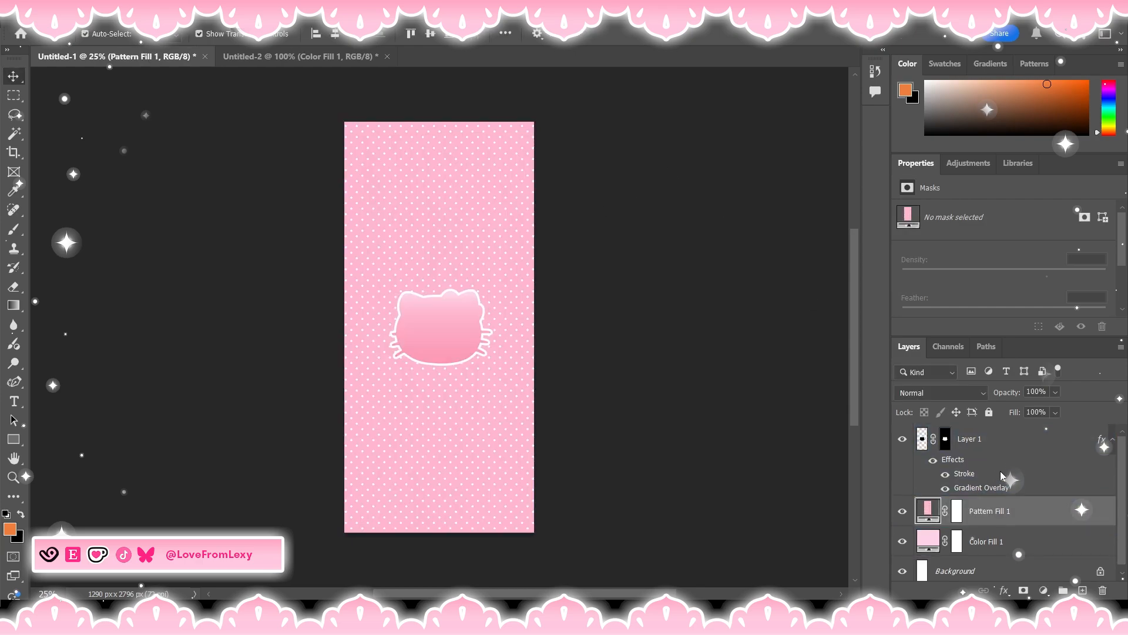
pyautogui.keyDown('alt'); pyautogui.click(1001, 526); pyautogui.keyUp('alt')
pyautogui.hotkey('ctrl', 'z')
pyautogui.doubleClick(990, 510)
pyautogui.write('polka dots')
pyautogui.press('Return')
# - Set the polka dots layer's opacity to 45%
pyautogui.moveTo(1053, 406); pyautogui.dragTo(1026, 391)
pyautogui.write('30')
pyautogui.press('Return')
pyautogui.write('45')
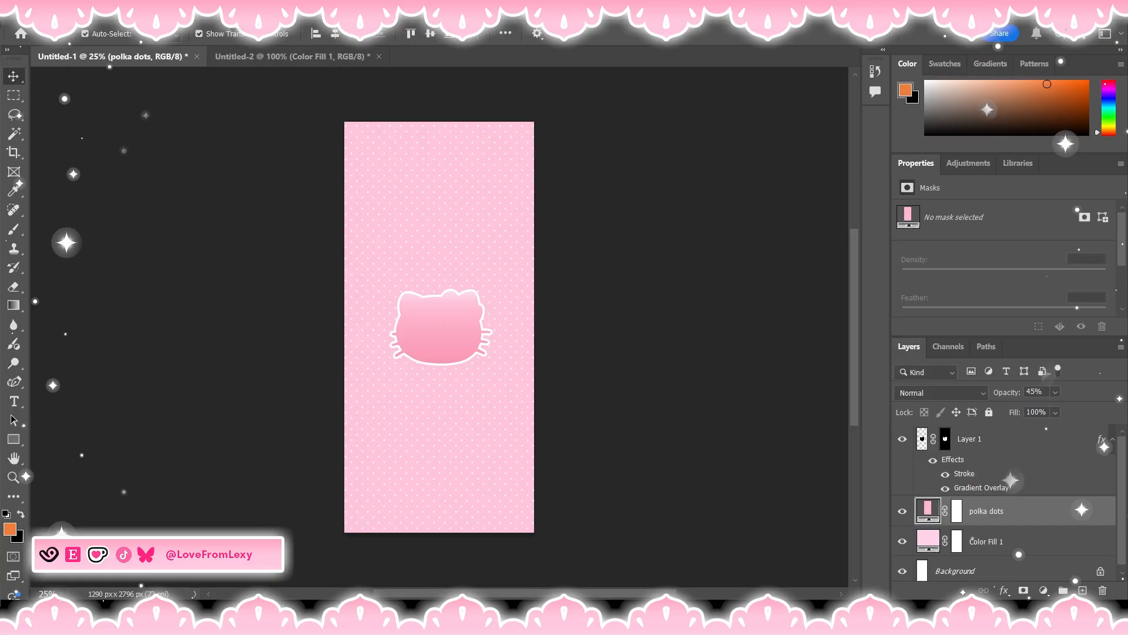
# - Paste the white lace piece, rotated 180° and scaled to about 278 × 136 px, into the canvas's upper-left corner
pyautogui.hotkey('ctrl', 'v')
pyautogui.click(626, 149)
pyautogui.moveTo(442, 325)
pyautogui.mouseDown()
pyautogui.moveTo(533, 245)
pyautogui.moveTo(430, 322)
pyautogui.moveTo(433, 331)
pyautogui.mouseUp()
pyautogui.moveTo(498, 298); pyautogui.dragTo(402, 148)
pyautogui.moveTo(453, 174); pyautogui.dragTo(394, 131)
pyautogui.click(728, 33)
pyautogui.click(635, 118)
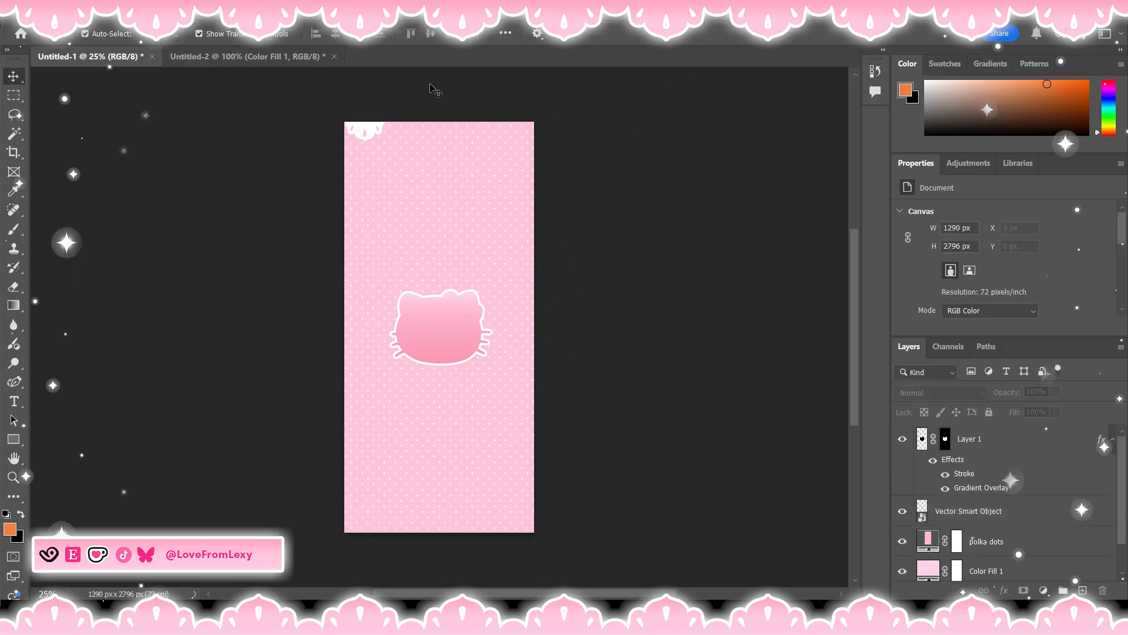
# - Duplicate the lace piece along the canvas's upper edge, with copies in the right corner and beside the original
pyautogui.hotkey('ctrl', '+')
pyautogui.hotkey('ctrl', '+')
pyautogui.scroll(6, 432, 90)
pyautogui.scroll(-1, 432, 89)
pyautogui.click(292, 145)
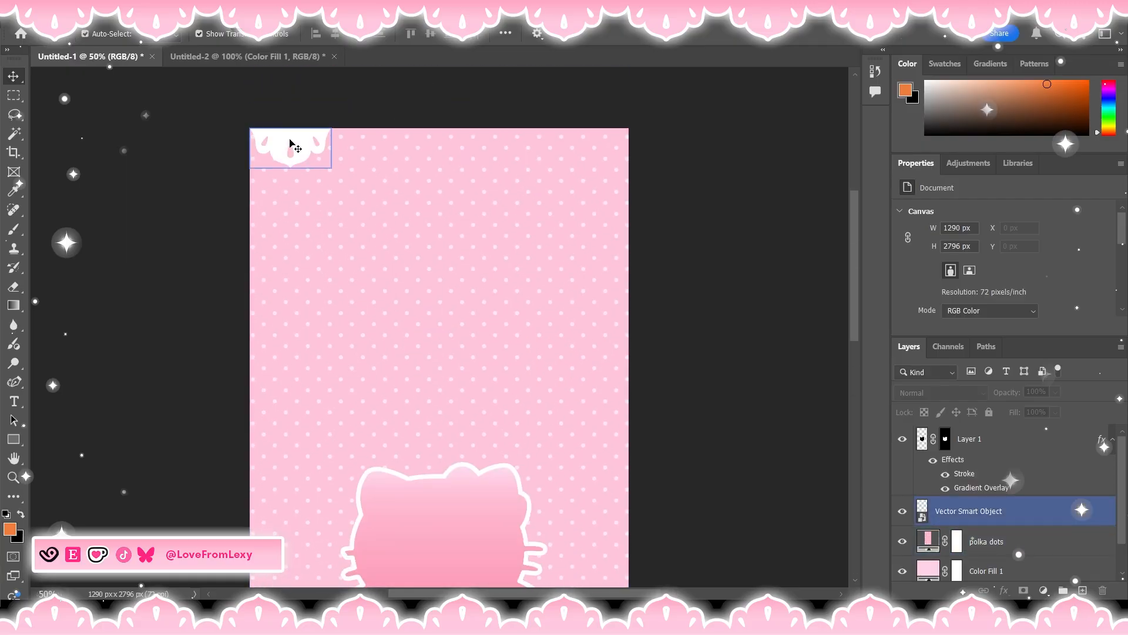
pyautogui.moveTo(292, 144); pyautogui.dragTo(371, 152)
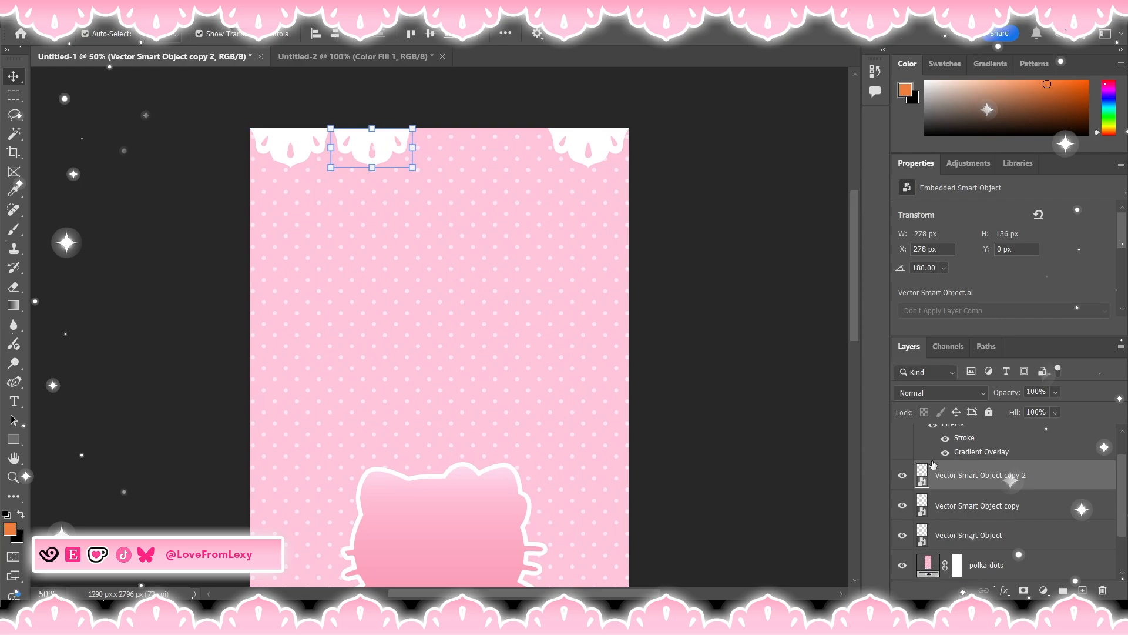
# - Lock the polka dots layer and complete an evenly spaced row of five lace pieces across the canvas's upper edge
pyautogui.click(995, 565)
pyautogui.click(989, 412)
pyautogui.moveTo(385, 148); pyautogui.dragTo(441, 147)
pyautogui.moveTo(127, 100); pyautogui.dragTo(660, 196)
pyautogui.click(698, 117)
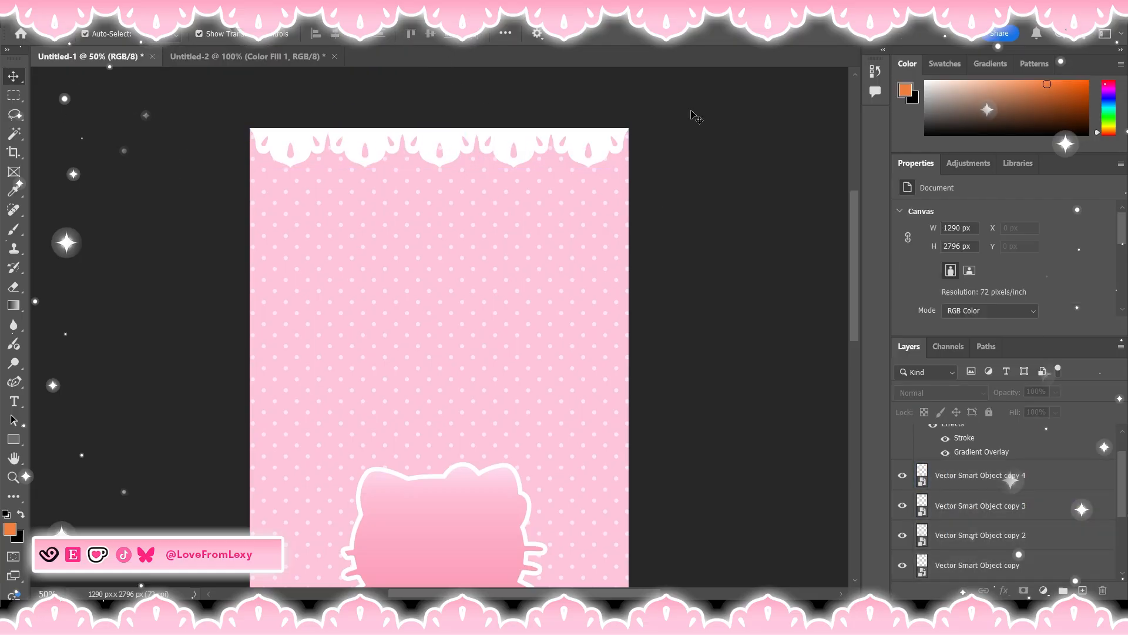
pyautogui.scroll(-3, 695, 153)
pyautogui.scroll(-3, 694, 163)
pyautogui.scroll(5, 695, 163)
pyautogui.hotkey('ctrl', '-')
pyautogui.hotkey('ctrl', '-')
pyautogui.hotkey('ctrl', '+')
pyautogui.hotkey('ctrl', '+')
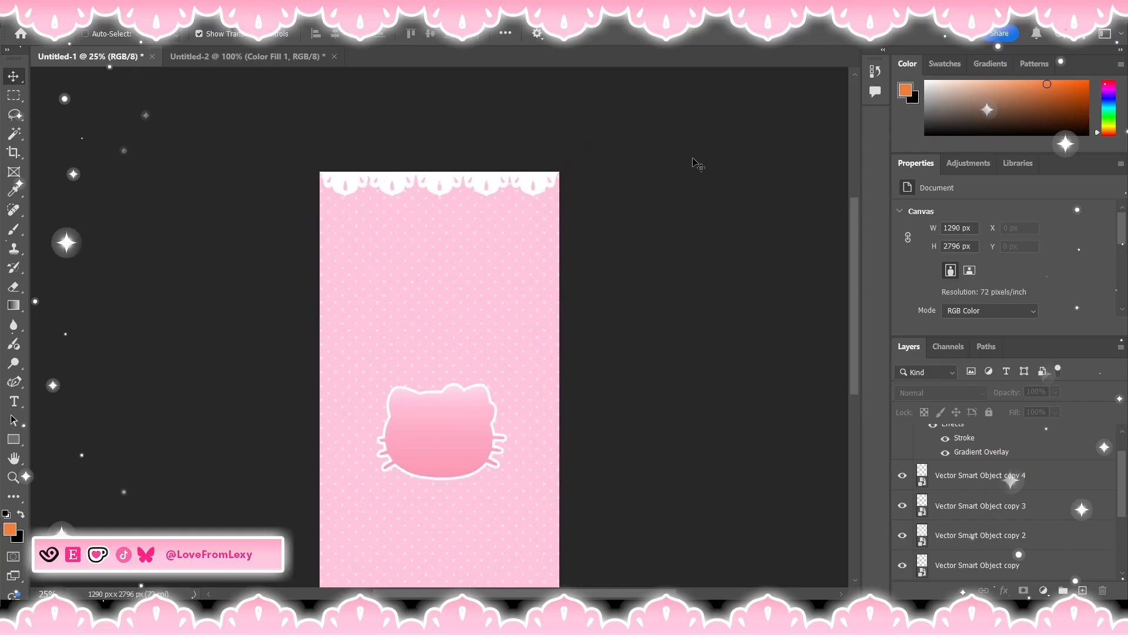
# - Group all the lace piece layers and name the group "top lace"
pyautogui.click(1010, 478)
pyautogui.scroll(-5, 1015, 529)
pyautogui.scroll(3, 1018, 549)
pyautogui.keyDown('shift'); pyautogui.click(1018, 553); pyautogui.keyUp('shift')
pyautogui.click(1063, 590)
pyautogui.doubleClick(963, 481)
pyautogui.write('top lace')
pyautogui.press('Return')
# - Apply a soft drop shadow and a gradient overlay to the top lace group
pyautogui.press('h')
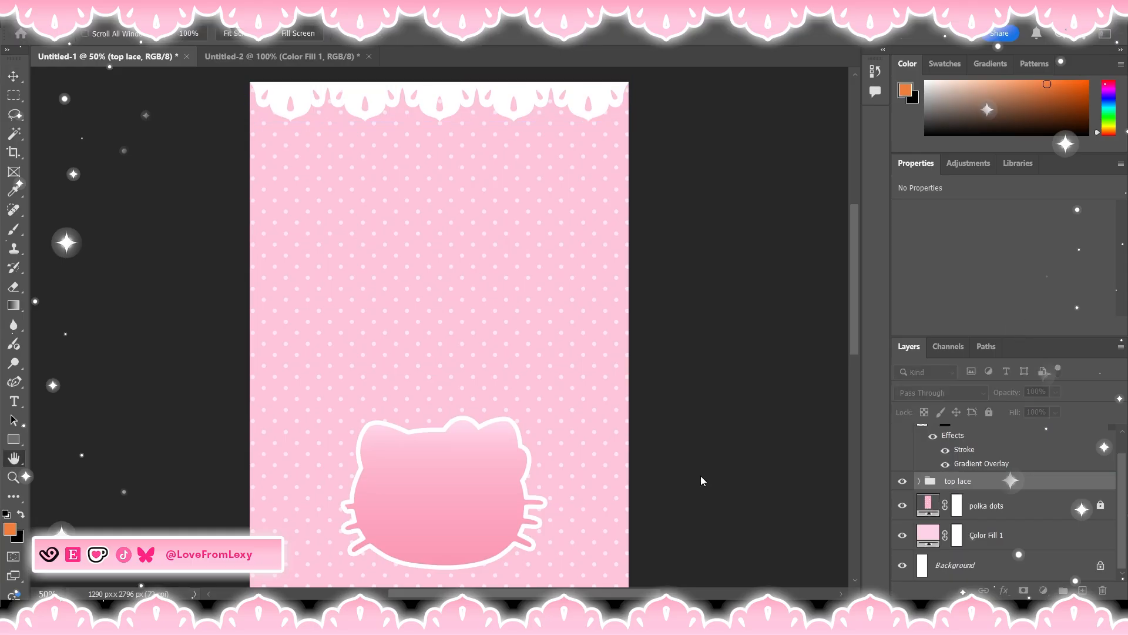
pyautogui.click(552, 521)
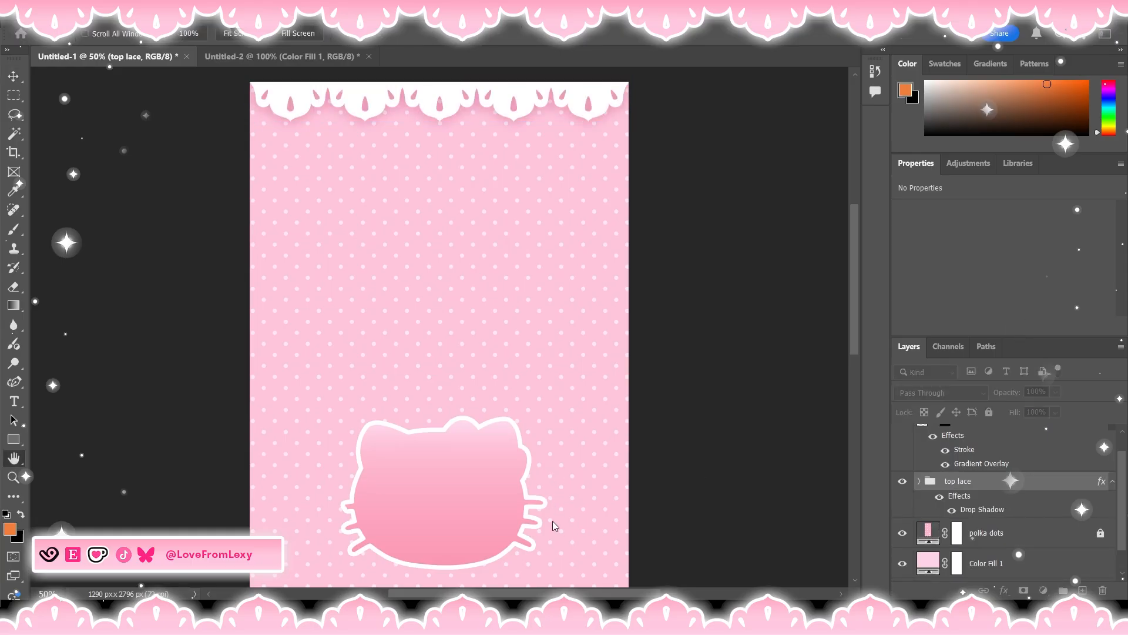
pyautogui.click(552, 473)
pyautogui.press('i')
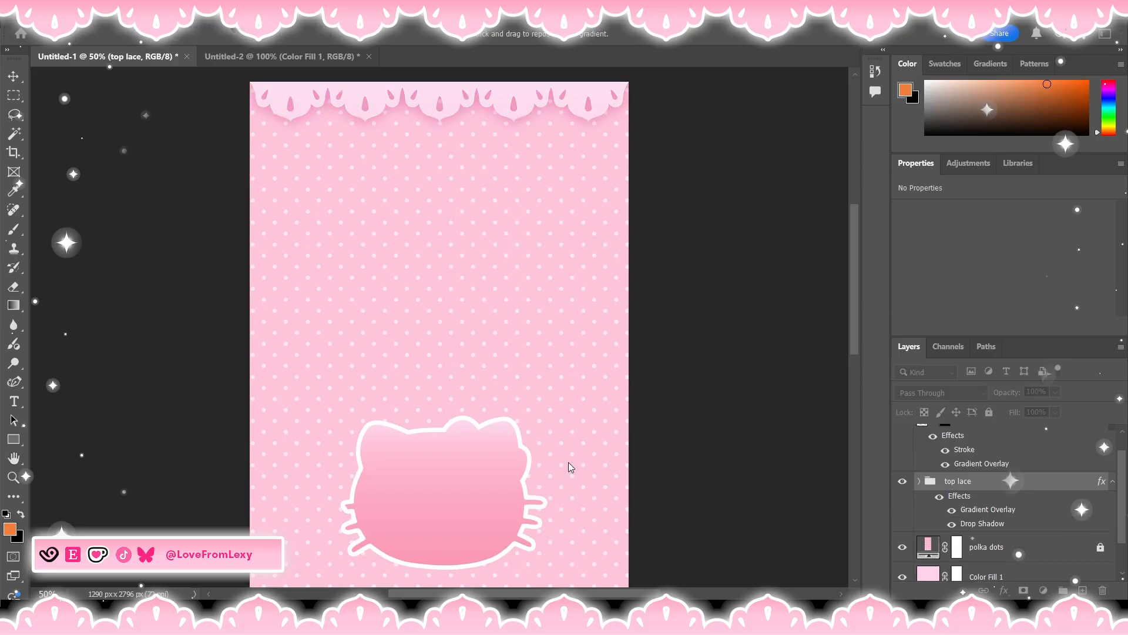
# - Recolor the top lace group's gradient overlay to fade from white at the upper edge to very pale pink below
pyautogui.click(697, 240)
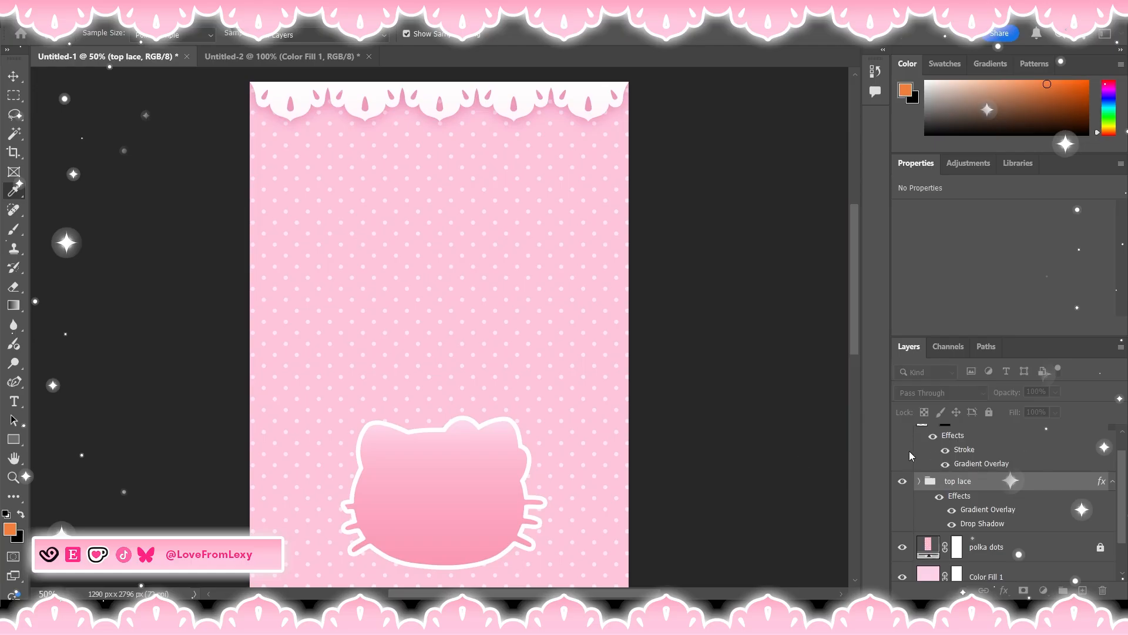
pyautogui.click(1081, 211)
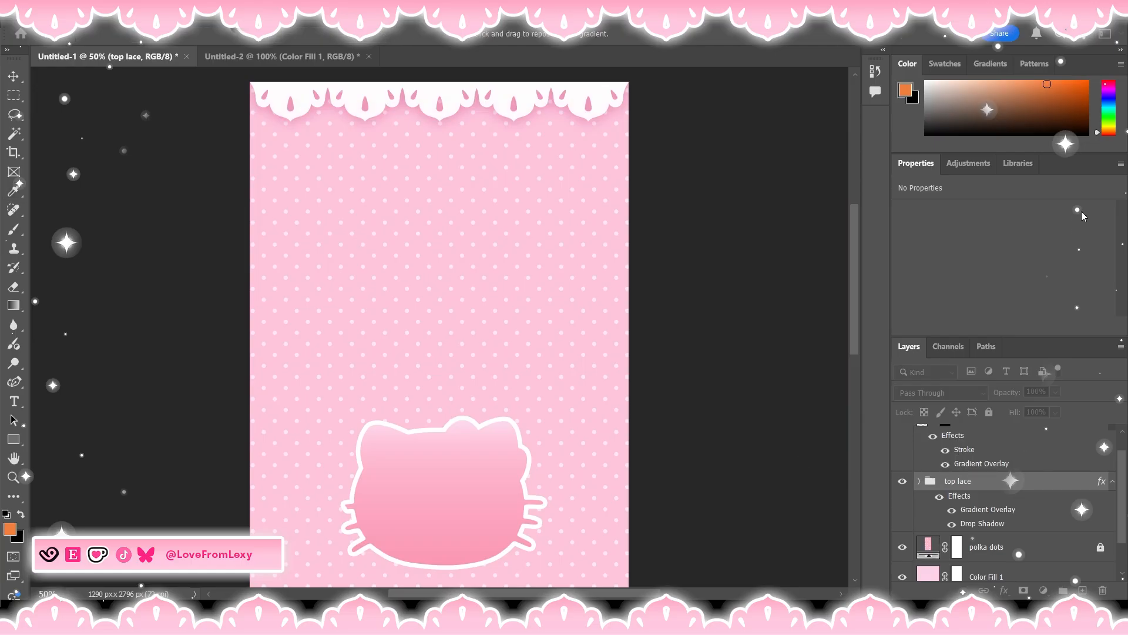
pyautogui.click(896, 330)
pyautogui.click(895, 330)
pyautogui.click(825, 324)
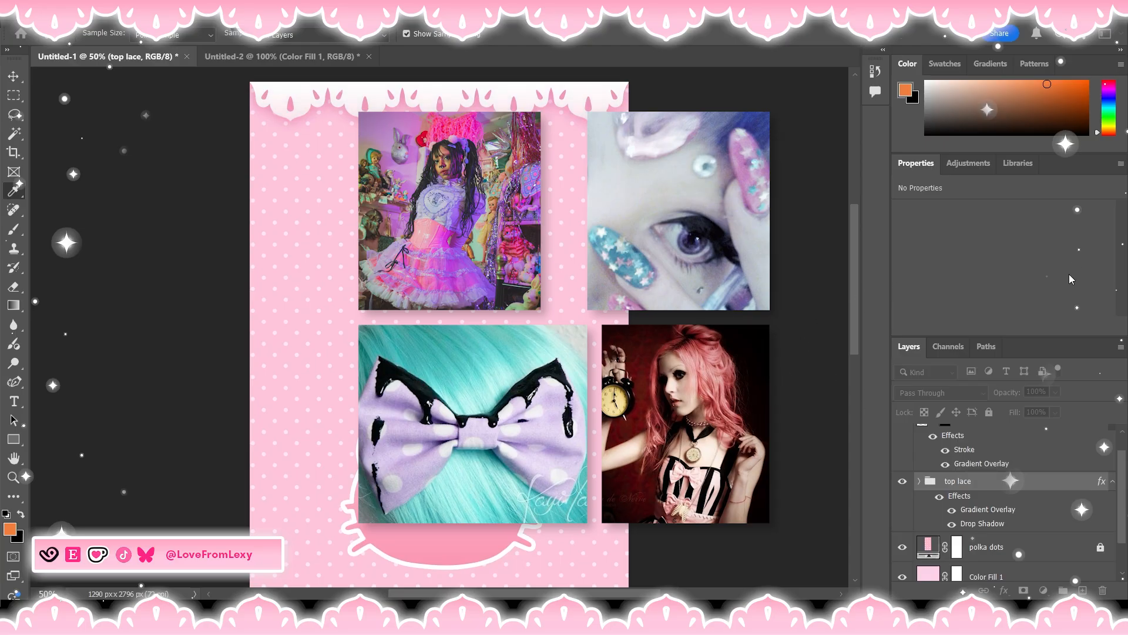
pyautogui.click(893, 241)
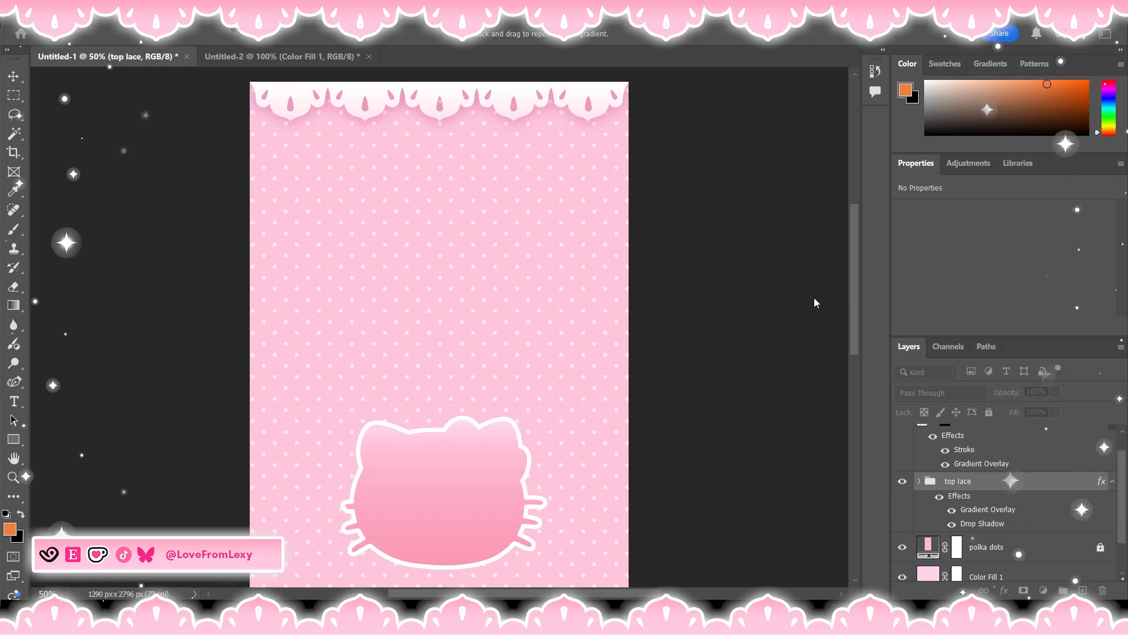
pyautogui.click(1023, 262)
pyautogui.click(745, 257)
pyautogui.hotkey('ctrl', '-')
pyautogui.hotkey('ctrl', '-')
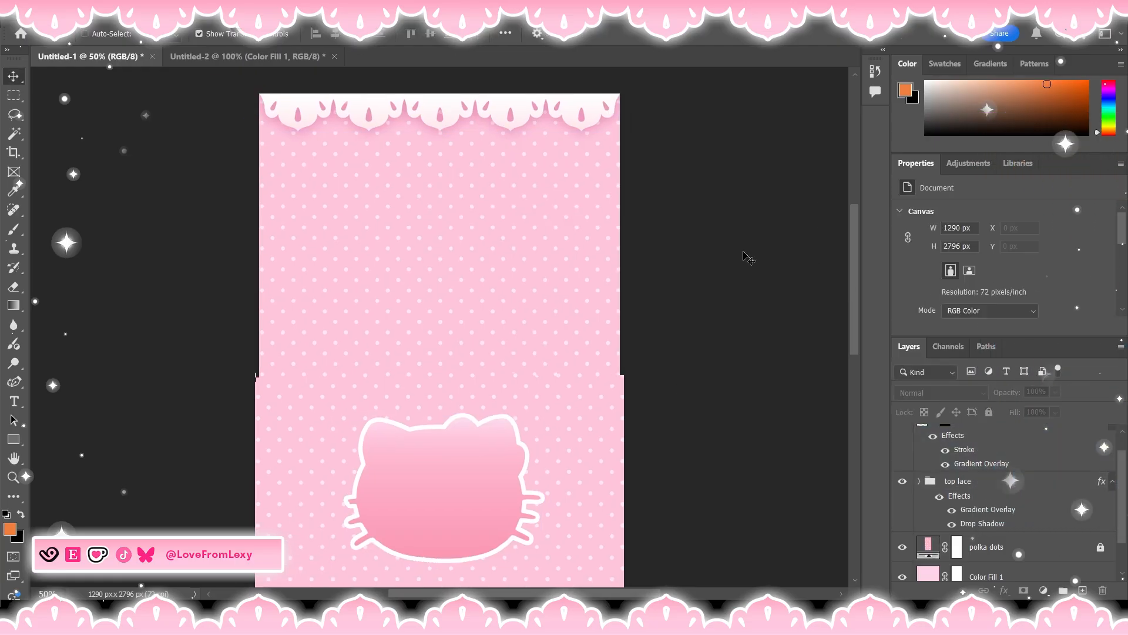
pyautogui.scroll(-2, 748, 257)
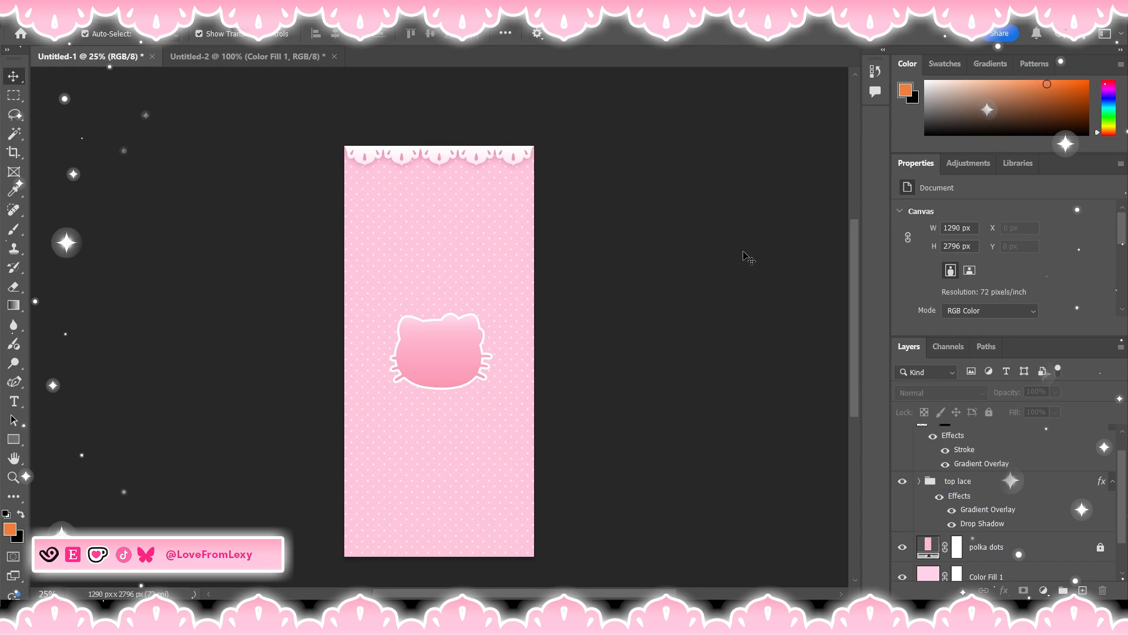
pyautogui.hotkey('ctrl', '+')
pyautogui.scroll(-2, 680, 316)
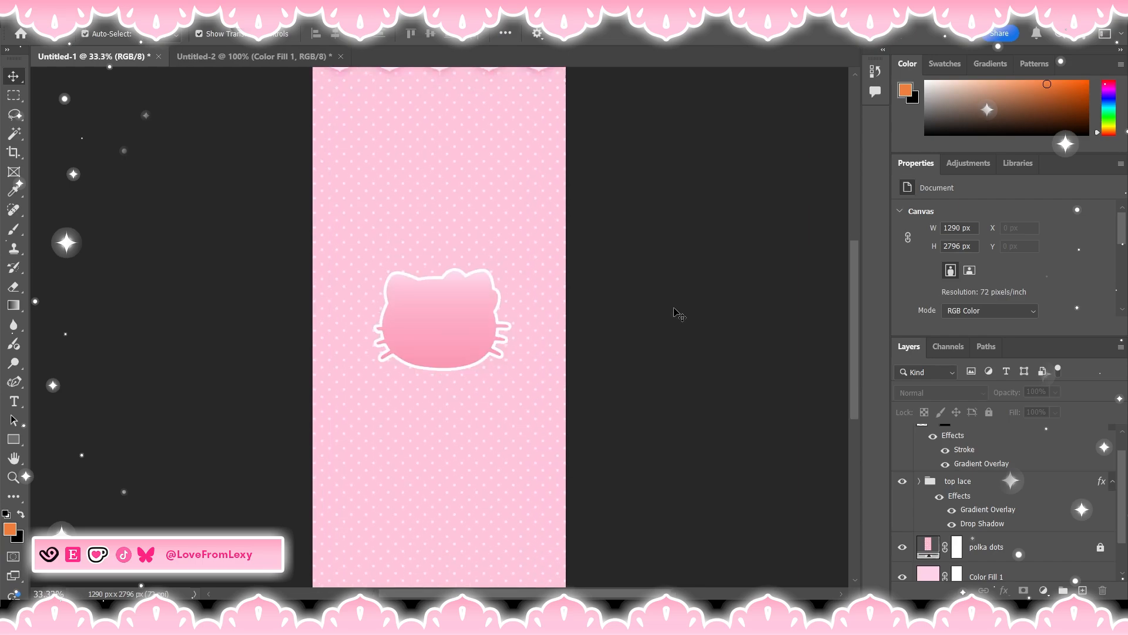
# - Save the document as bianca comm.psd and add an inner shadow to the cat-head layer
pyautogui.click(466, 315)
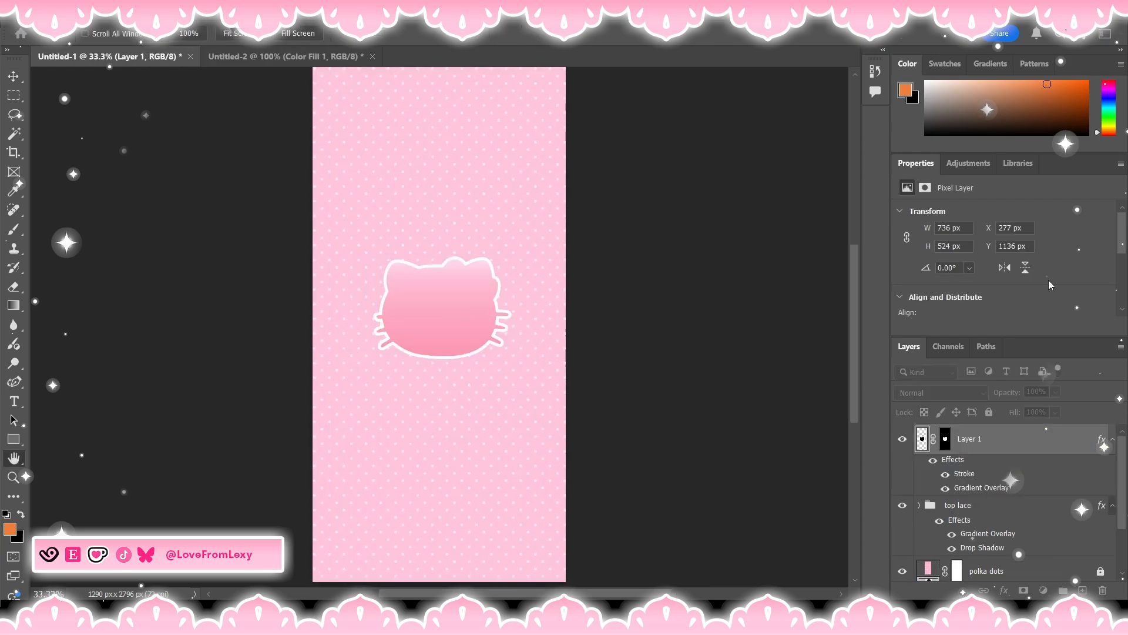
pyautogui.click(682, 163)
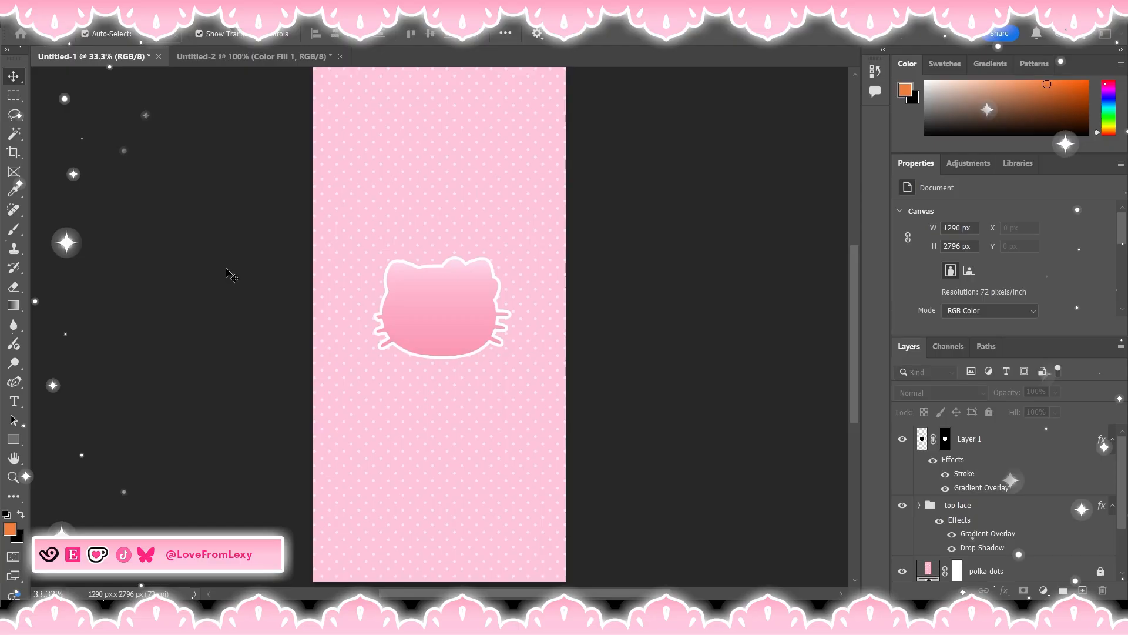
pyautogui.click(957, 460)
pyautogui.press('h')
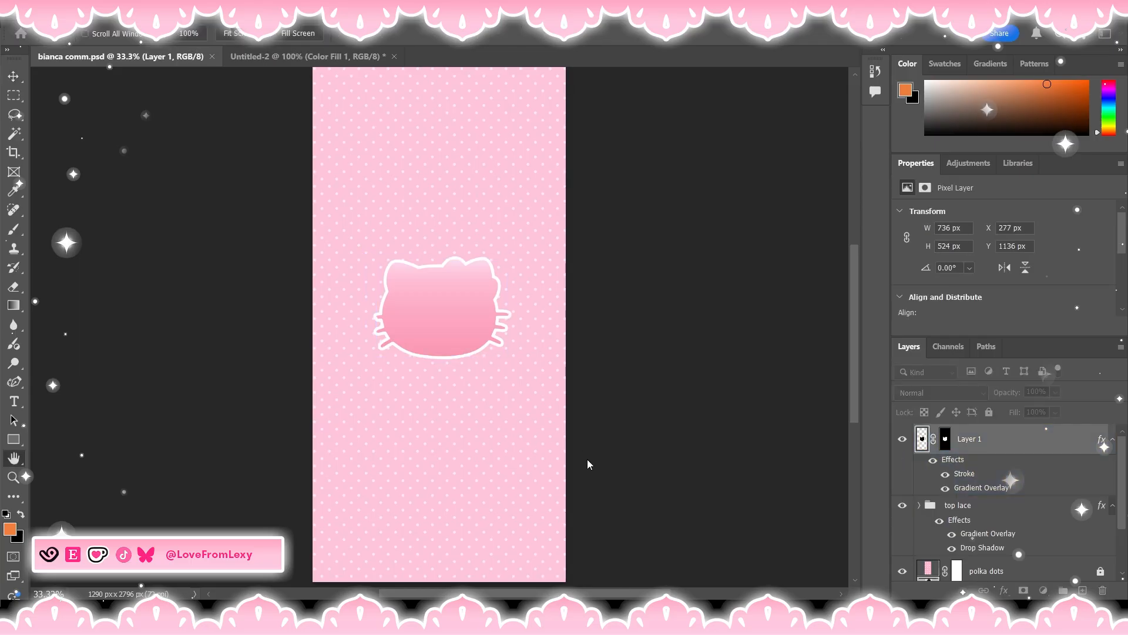
pyautogui.click(582, 385)
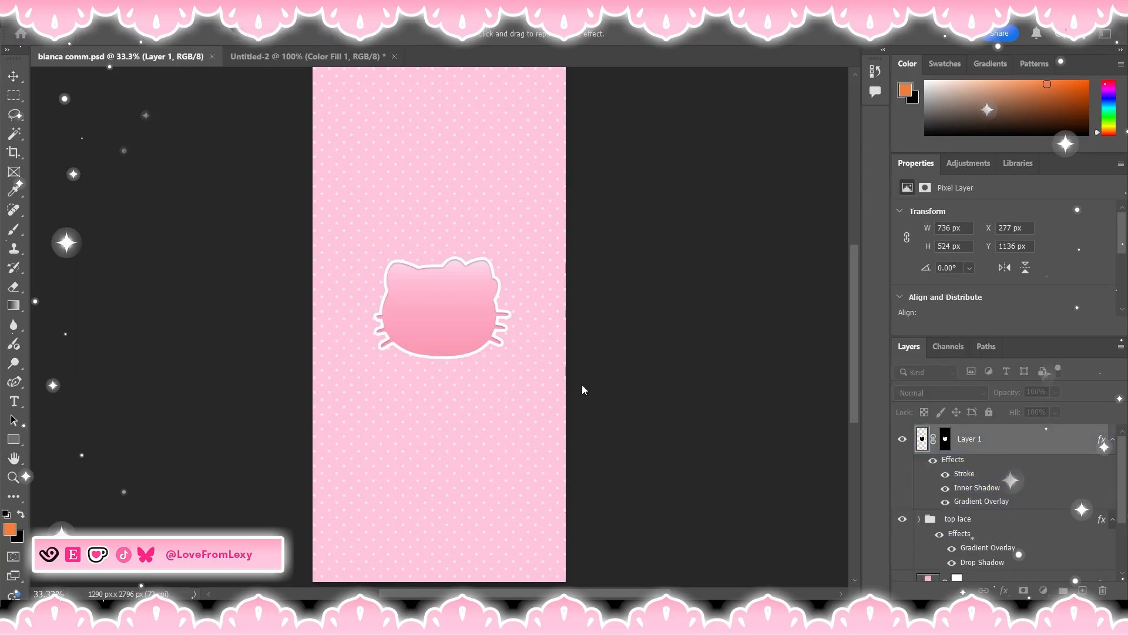
# - Recolor the cat head's inner shadow from the artwork's pink and spread it into a soft, blurred inner edge
pyautogui.moveTo(806, 367); pyautogui.dragTo(802, 362)
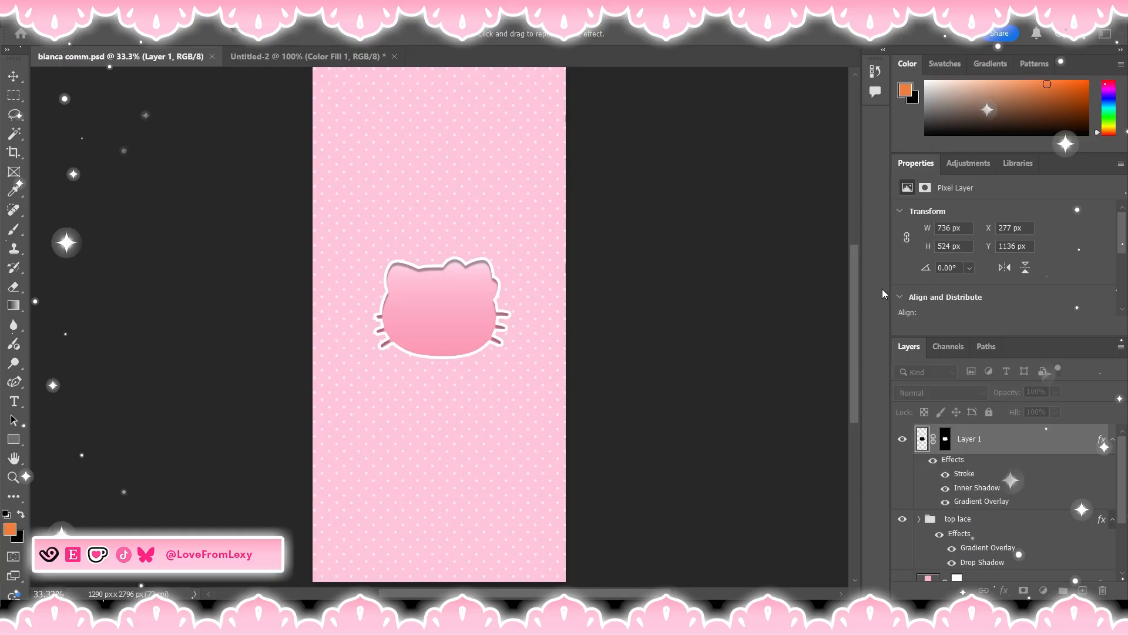
pyautogui.click(854, 300)
pyautogui.click(456, 337)
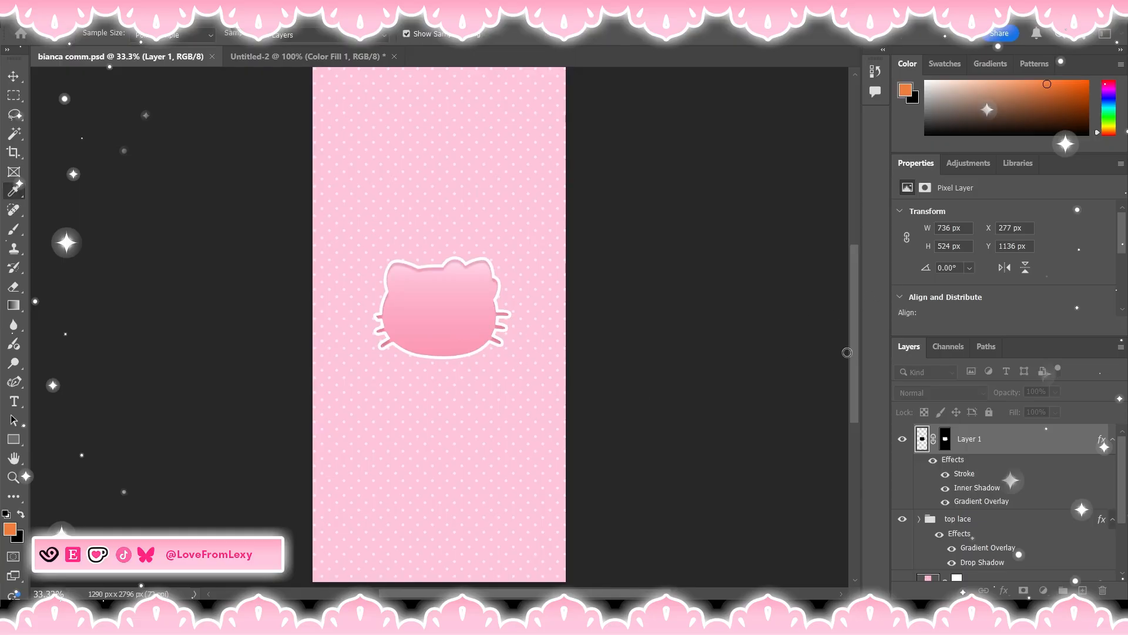
pyautogui.click(1037, 265)
pyautogui.moveTo(796, 391); pyautogui.dragTo(803, 368)
pyautogui.click(978, 254)
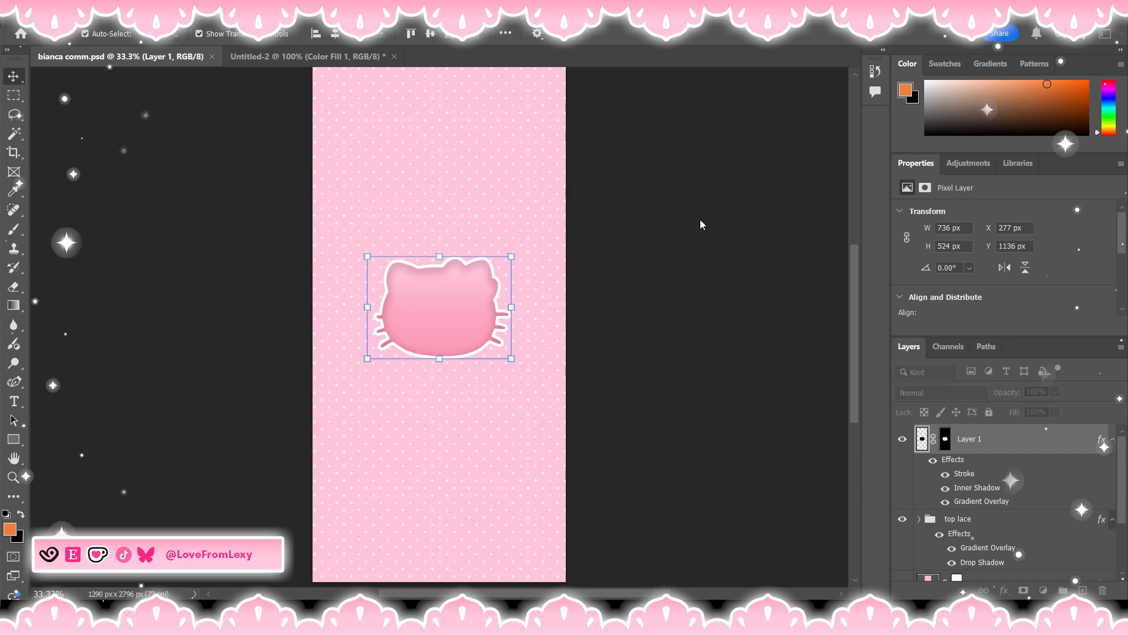
pyautogui.click(729, 288)
pyautogui.scroll(5, 733, 298)
pyautogui.scroll(-8, 732, 298)
pyautogui.scroll(3, 719, 297)
# - Recolor the cat head's gradient overlay to fade from very pale pink at its upper edge to light pink below
pyautogui.click(970, 439)
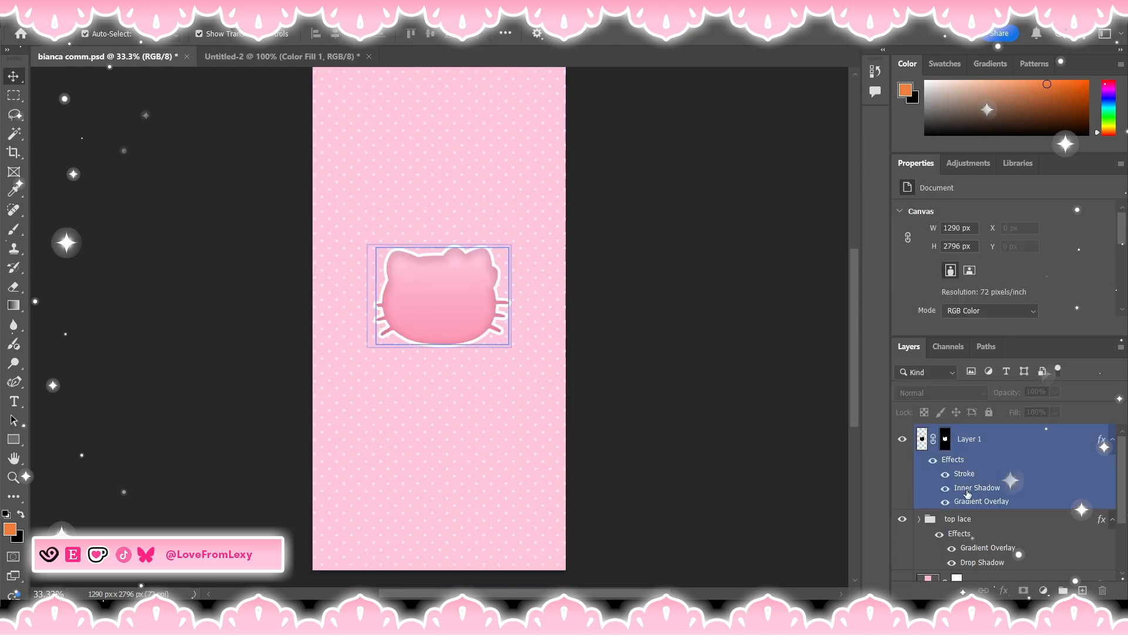
pyautogui.press('i')
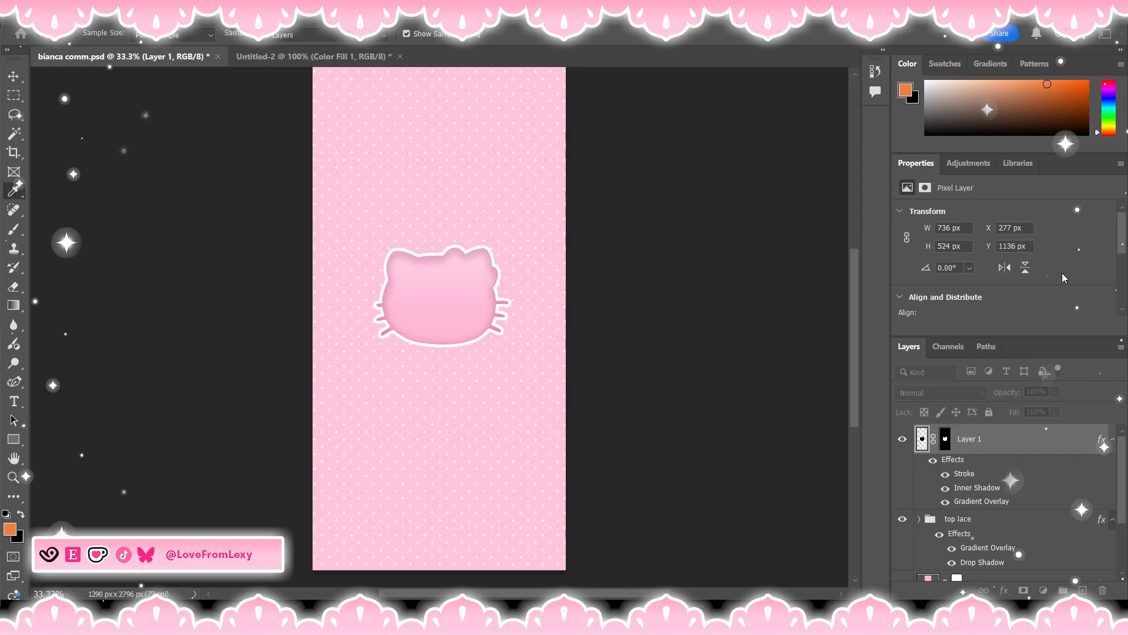
pyautogui.click(1036, 246)
pyautogui.click(703, 295)
pyautogui.scroll(5, 703, 295)
pyautogui.scroll(-7, 703, 295)
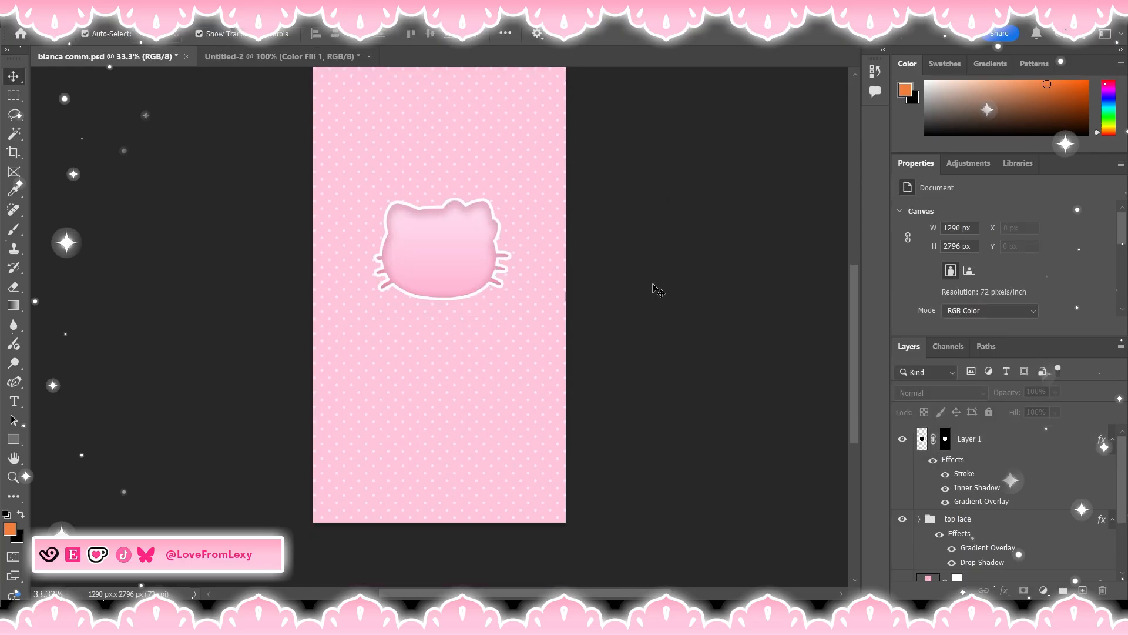
pyautogui.scroll(3, 656, 290)
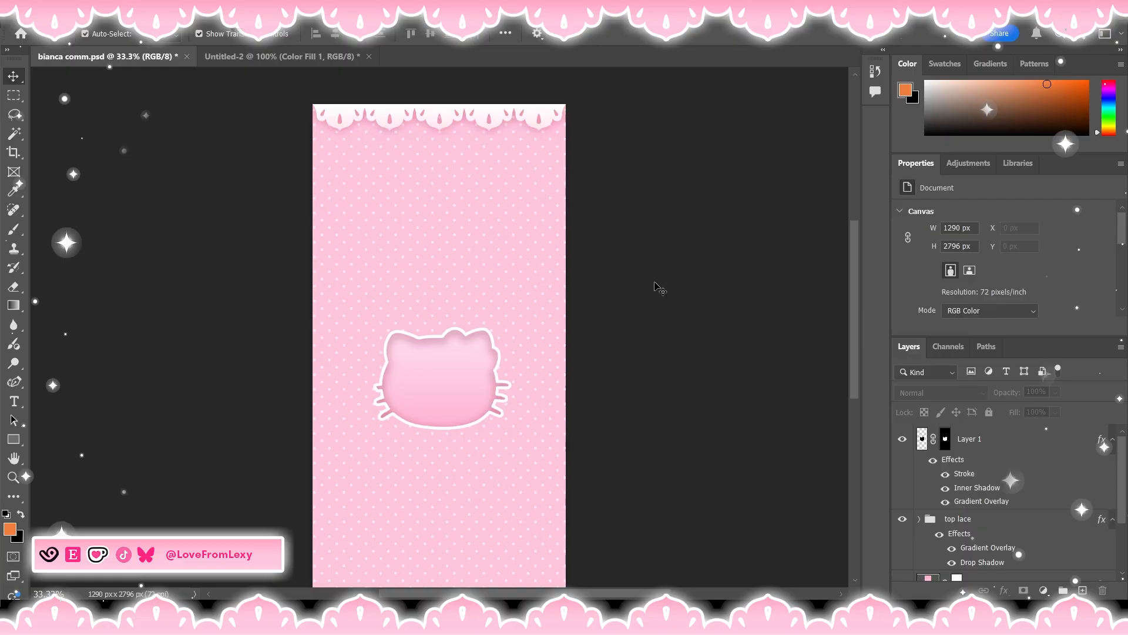
pyautogui.scroll(-3, 659, 290)
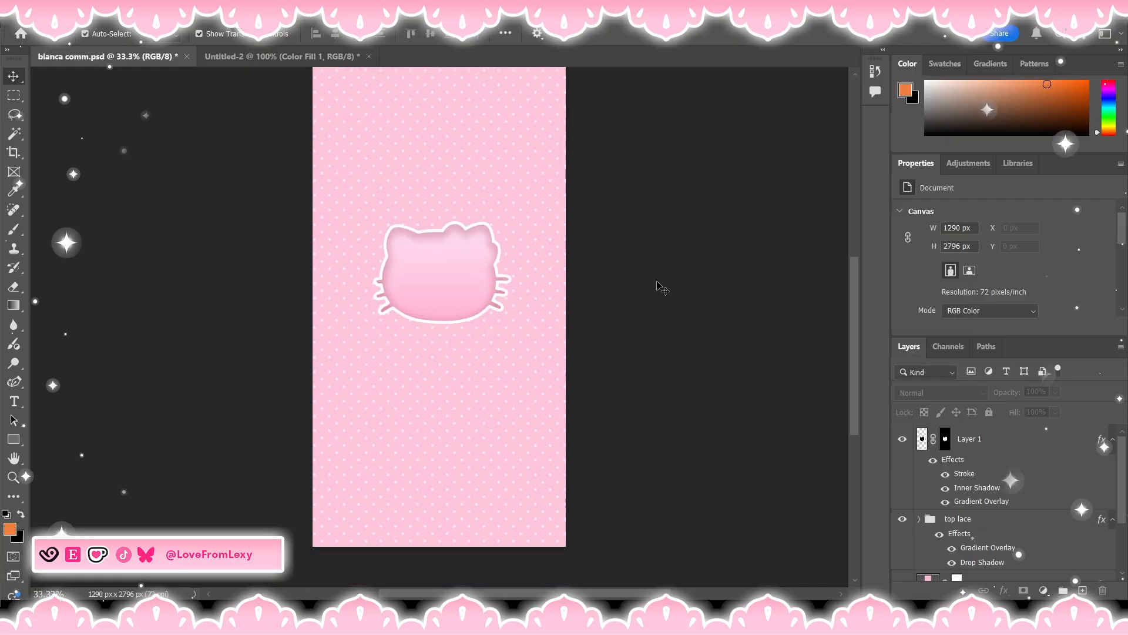
pyautogui.scroll(2, 658, 285)
pyautogui.scroll(-1, 662, 290)
pyautogui.scroll(1, 663, 290)
# - Duplicate the top lace group and name the copy "bottom lace"
pyautogui.click(1068, 504)
pyautogui.click(999, 519)
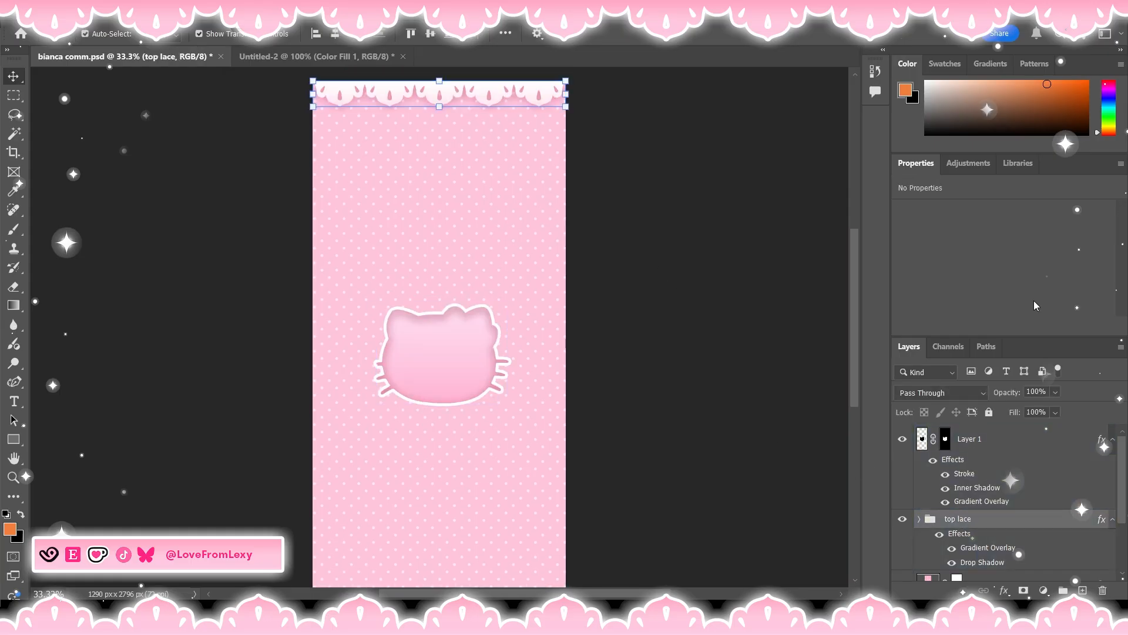
pyautogui.click(1032, 167)
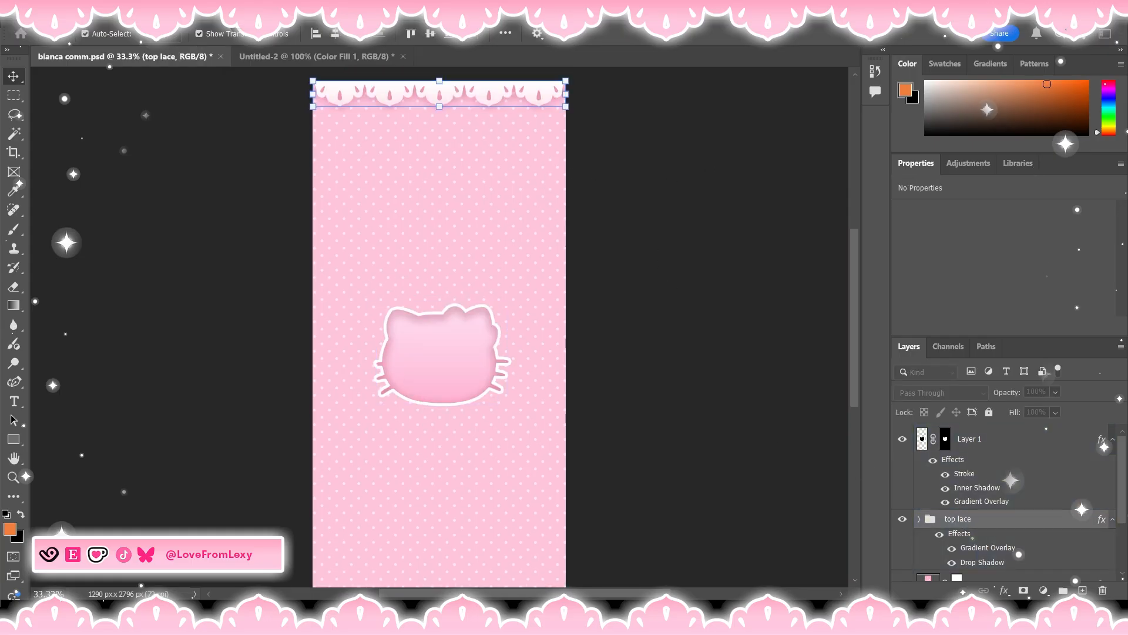
pyautogui.write('bottom lace')
pyautogui.press('Return')
# - Turn the bottom lace group upside down and place it along the canvas's lower edge
pyautogui.moveTo(579, 78); pyautogui.dragTo(302, 116)
pyautogui.moveTo(443, 96); pyautogui.dragTo(442, 449)
pyautogui.press('Return')
pyautogui.click(644, 350)
pyautogui.scroll(5, 644, 350)
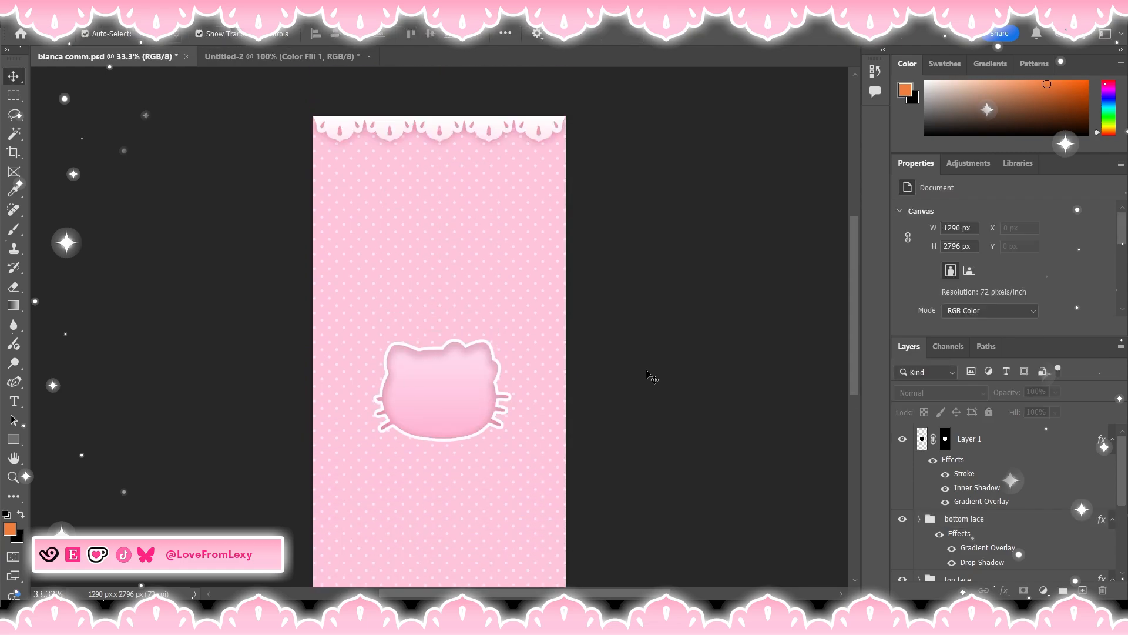
# - Hide the gradient overlays of the top lace and bottom lace groups, leaving their drop shadows on
pyautogui.click(410, 126)
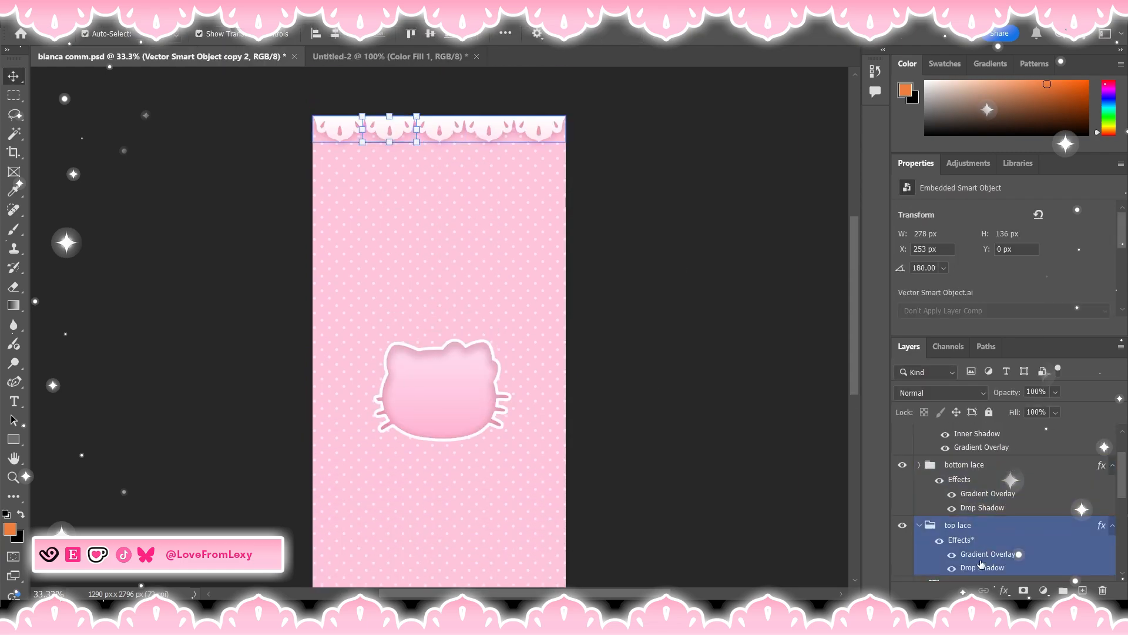
pyautogui.click(958, 526)
pyautogui.click(963, 465)
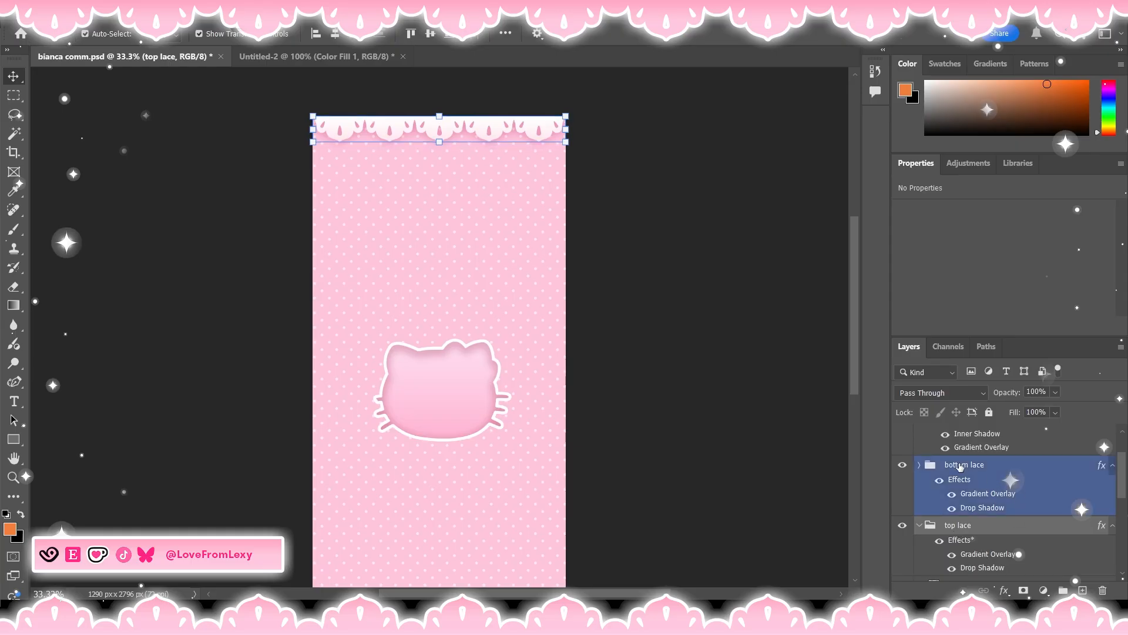
pyautogui.scroll(-3, 629, 403)
pyautogui.scroll(3, 779, 445)
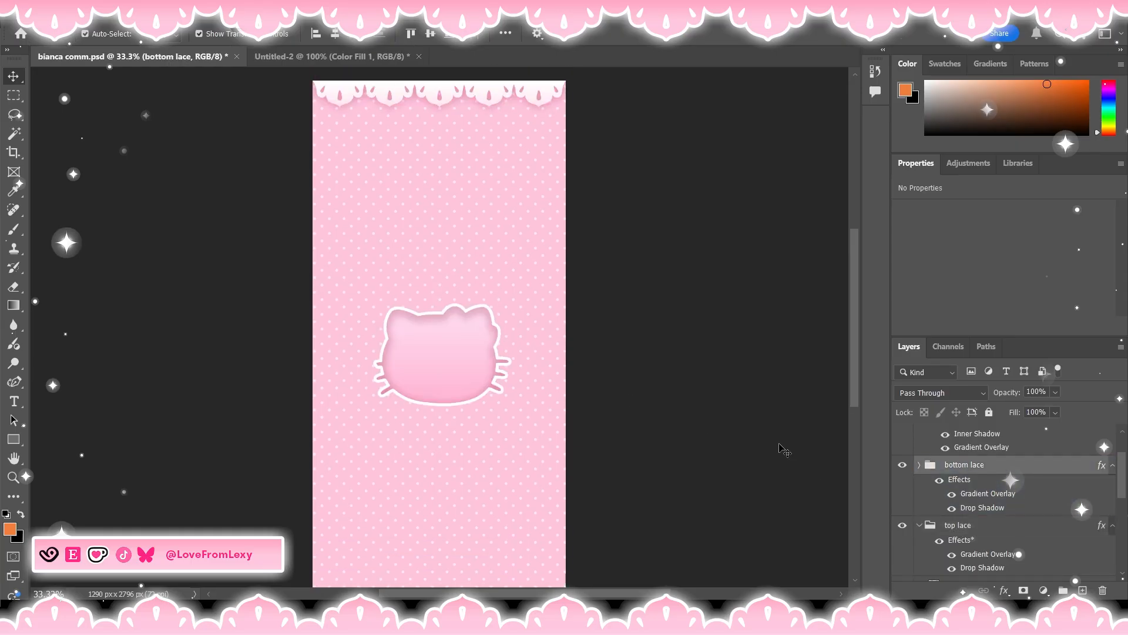
pyautogui.scroll(-3, 785, 449)
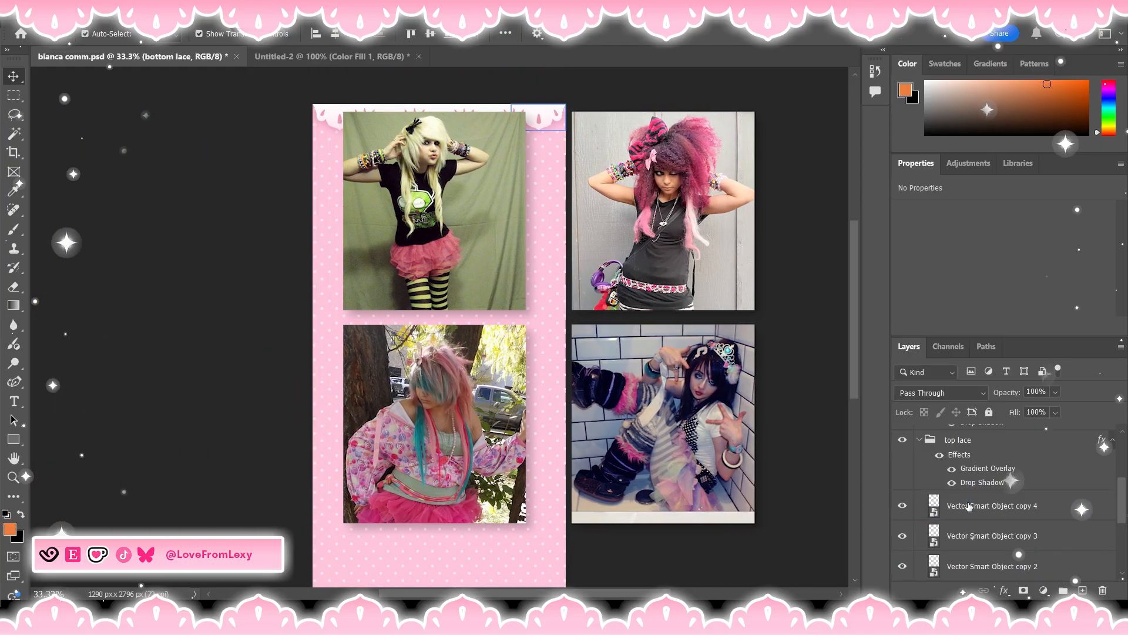
pyautogui.scroll(3, 969, 506)
pyautogui.click(952, 555)
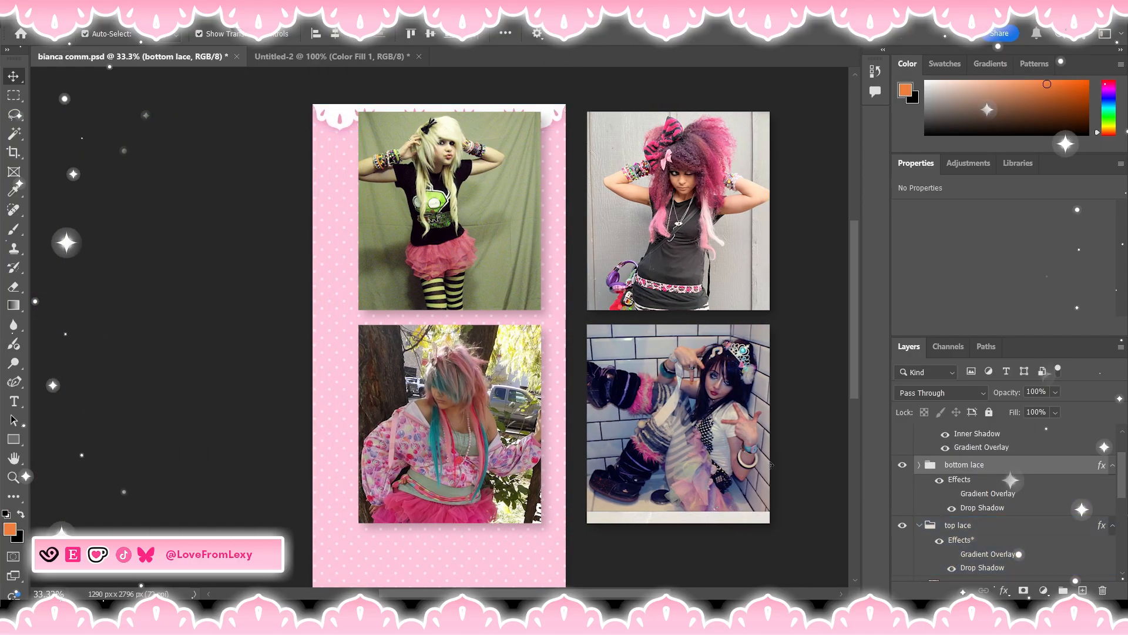
pyautogui.scroll(-3, 776, 422)
pyautogui.click(920, 525)
# - Check the upper and lower lace borders against the background and save the document
pyautogui.click(787, 459)
pyautogui.scroll(3, 782, 450)
pyautogui.scroll(-3, 781, 449)
pyautogui.scroll(3, 745, 343)
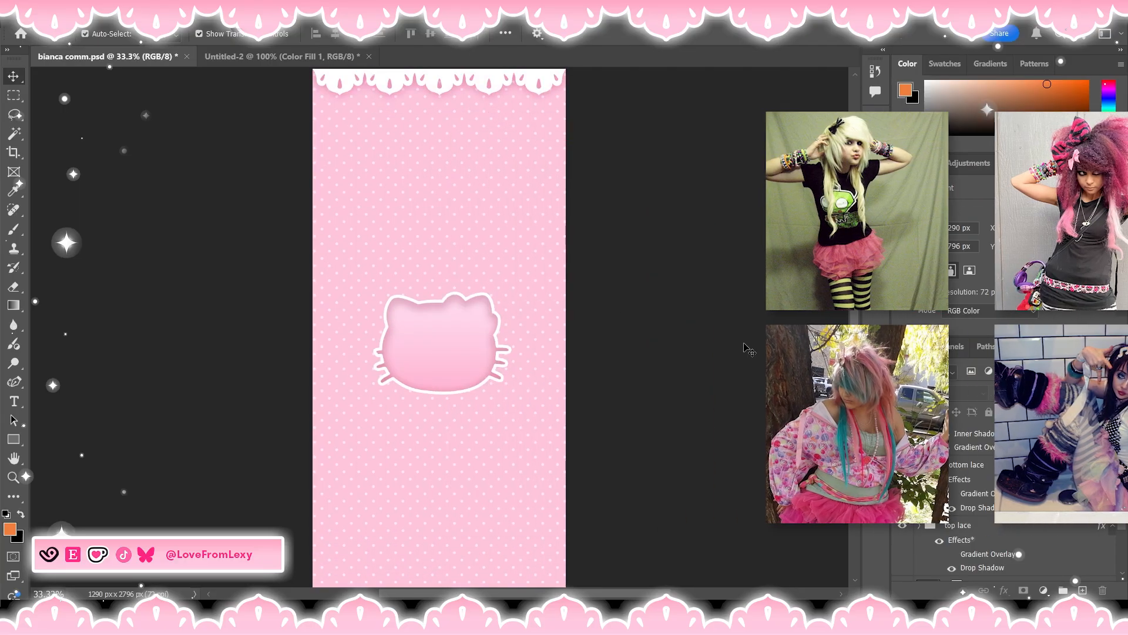
pyautogui.scroll(-2, 744, 344)
pyautogui.scroll(-1, 751, 348)
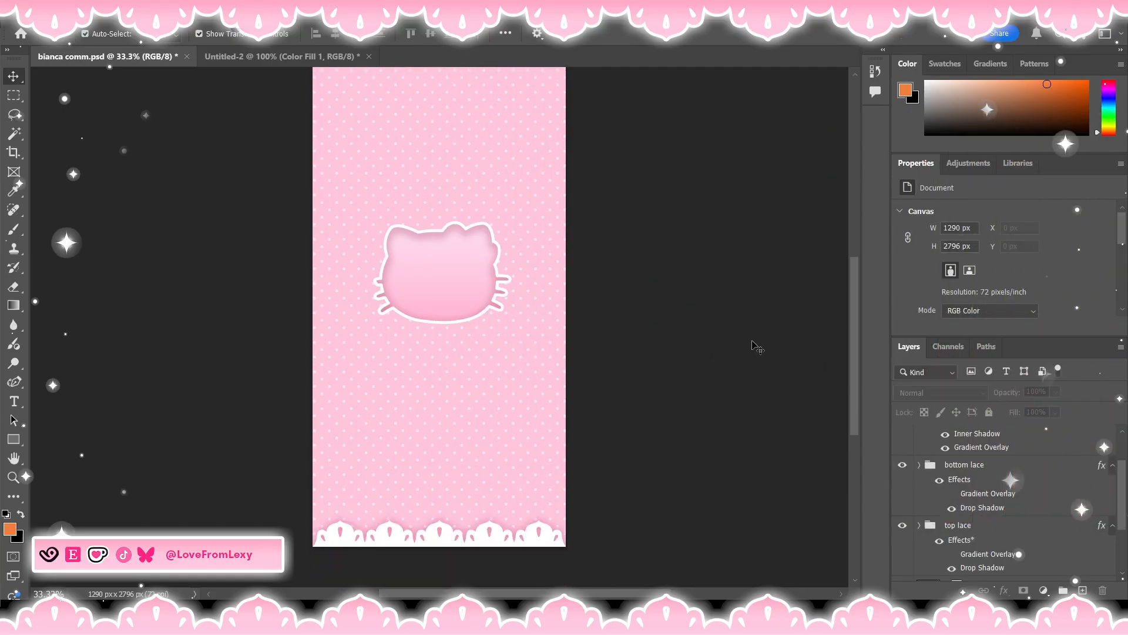
pyautogui.scroll(3, 752, 347)
pyautogui.hotkey('ctrl', 's')
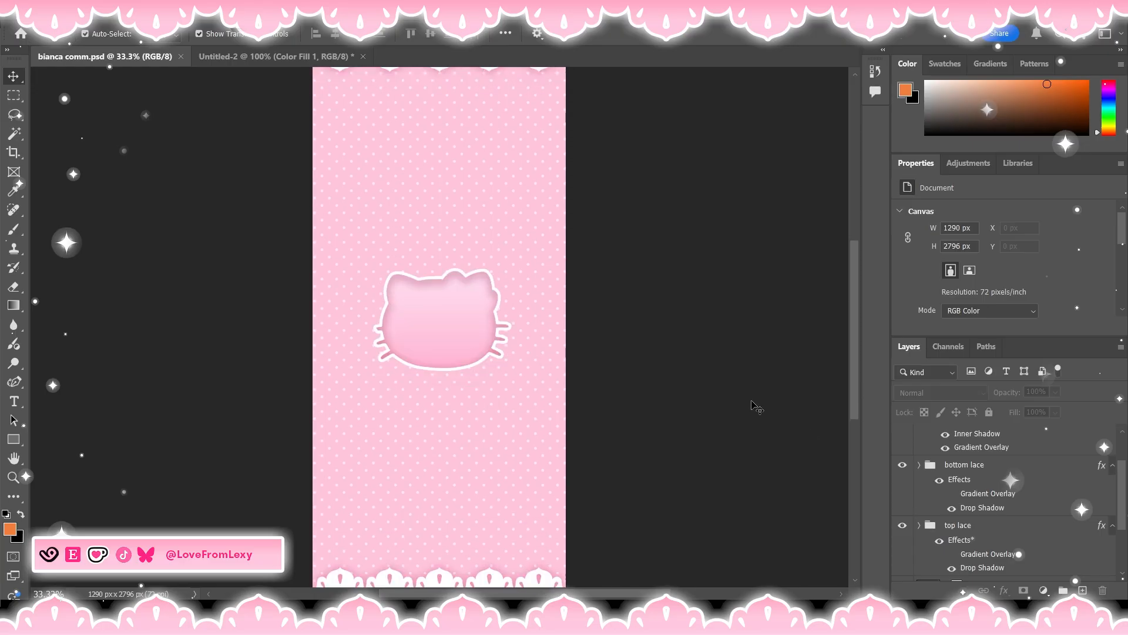
# - Paste the grey pearl into the wallpaper as a smart object
pyautogui.hotkey('ctrl', '-')
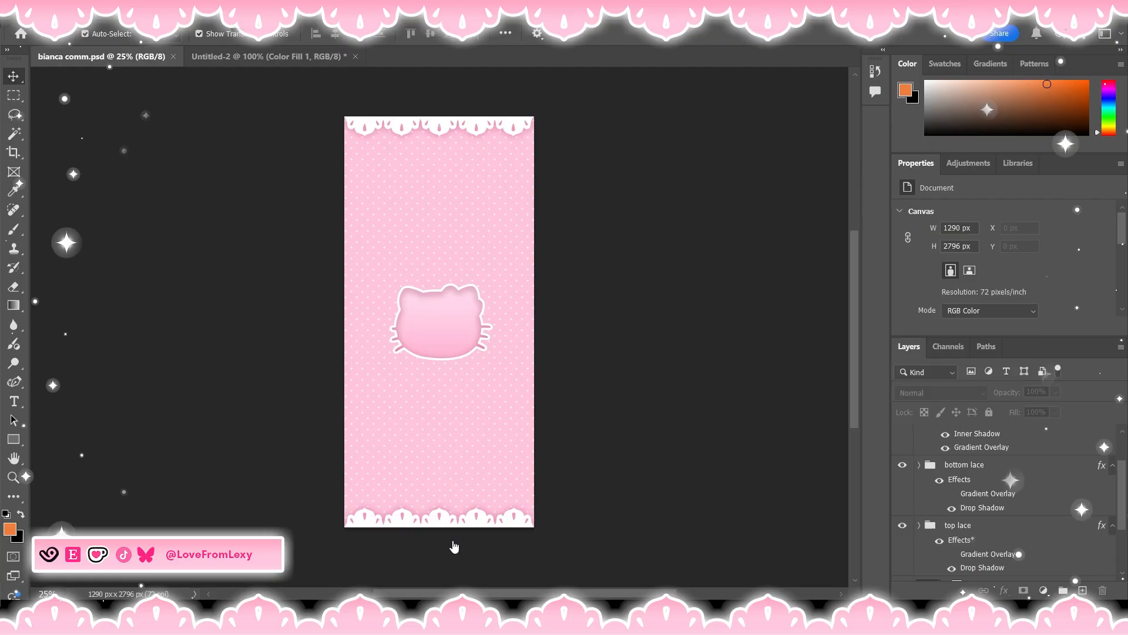
pyautogui.hotkey('ctrl', 'v')
pyautogui.click(625, 154)
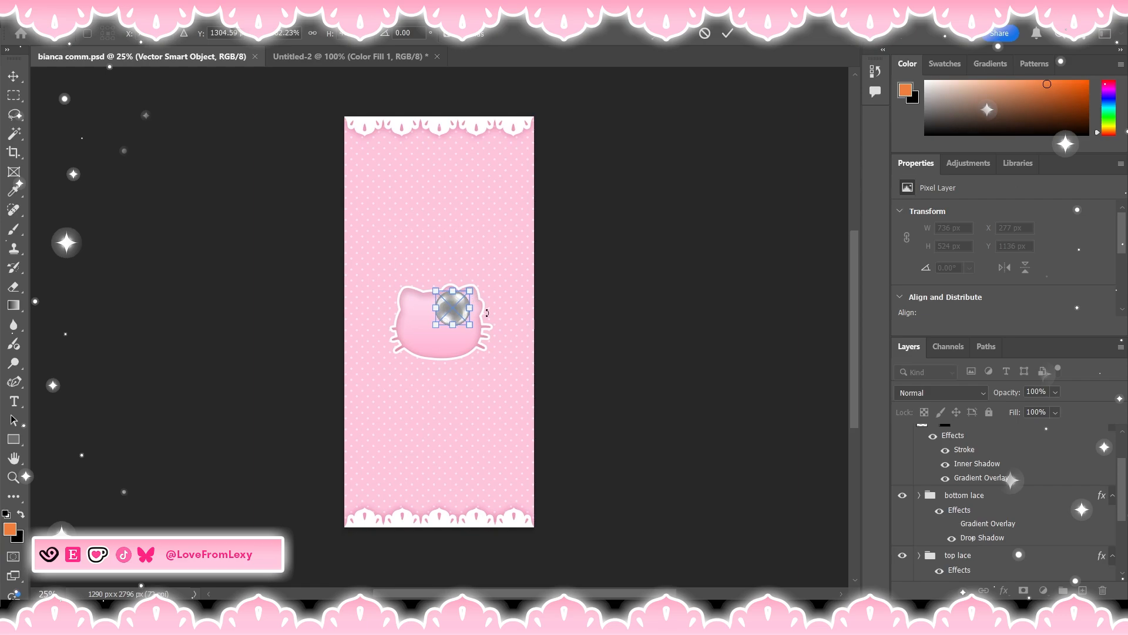
pyautogui.press('Return')
pyautogui.click(170, 140)
# - Shrink the pearl to about 64 × 64 px and move it above the cat head, near X 443, Y 670 px
pyautogui.hotkey('ctrl', '+')
pyautogui.scroll(4, 360, 284)
pyautogui.click(496, 445)
pyautogui.moveTo(501, 430); pyautogui.dragTo(450, 481)
pyautogui.press('Return')
pyautogui.click(566, 370)
pyautogui.click(440, 491)
pyautogui.scroll(-2, 440, 492)
pyautogui.hotkey('ctrl', '+')
pyautogui.moveTo(444, 468); pyautogui.dragTo(375, 198)
pyautogui.scroll(5, 388, 247)
pyautogui.scroll(-1, 391, 293)
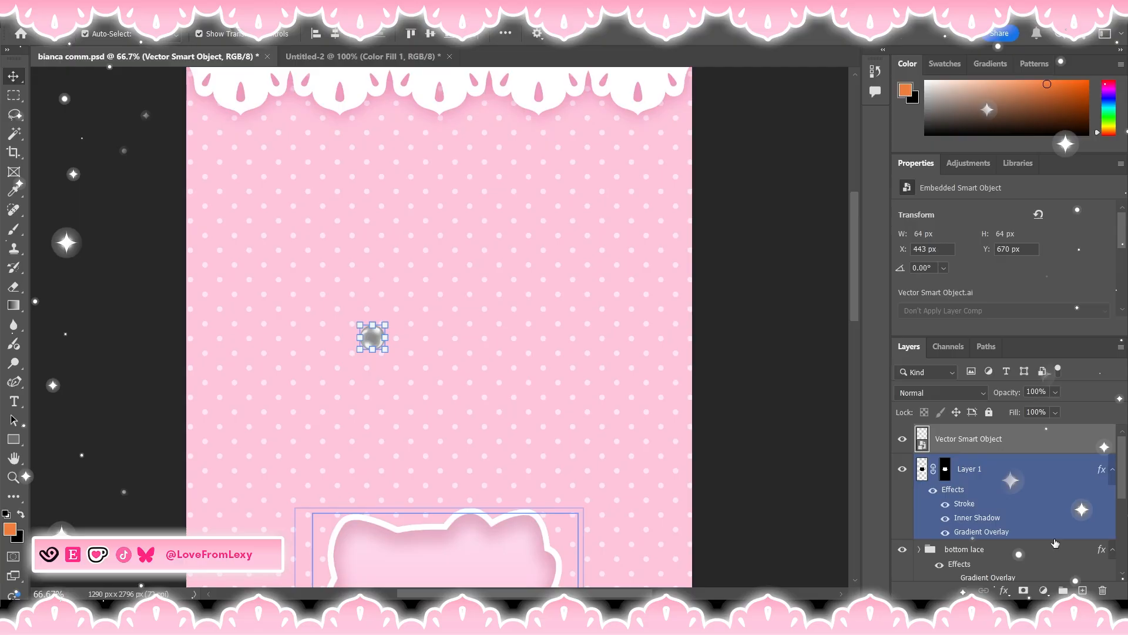
# - Add a new layer and draw a straight path between the tips of the first two upper lace scallops, with a middle anchor point
pyautogui.click(1082, 591)
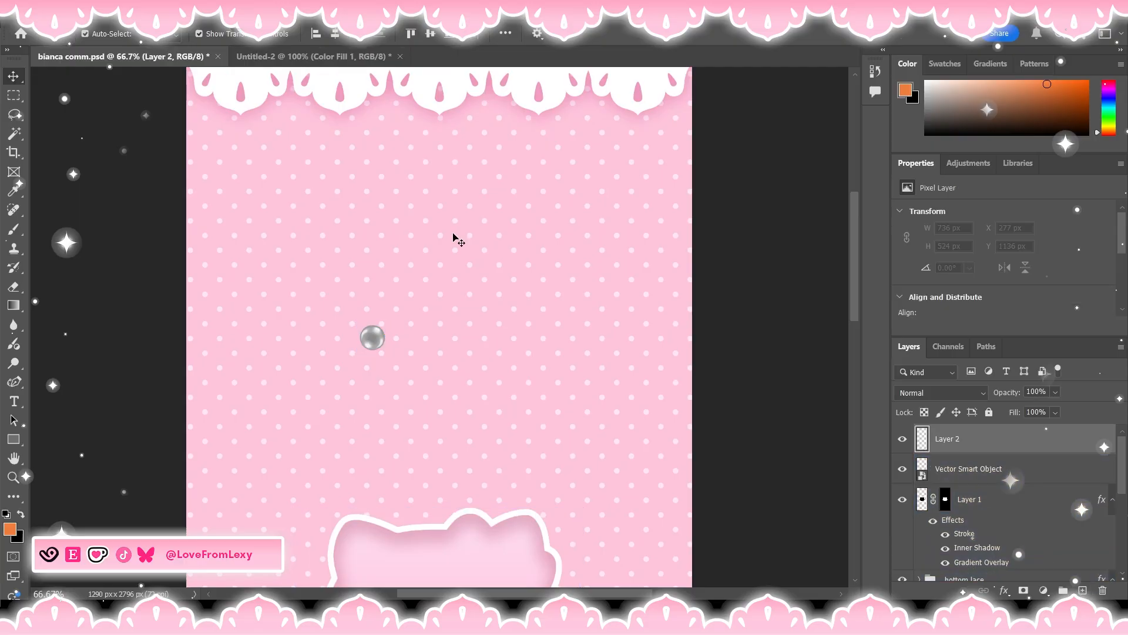
pyautogui.click(14, 381)
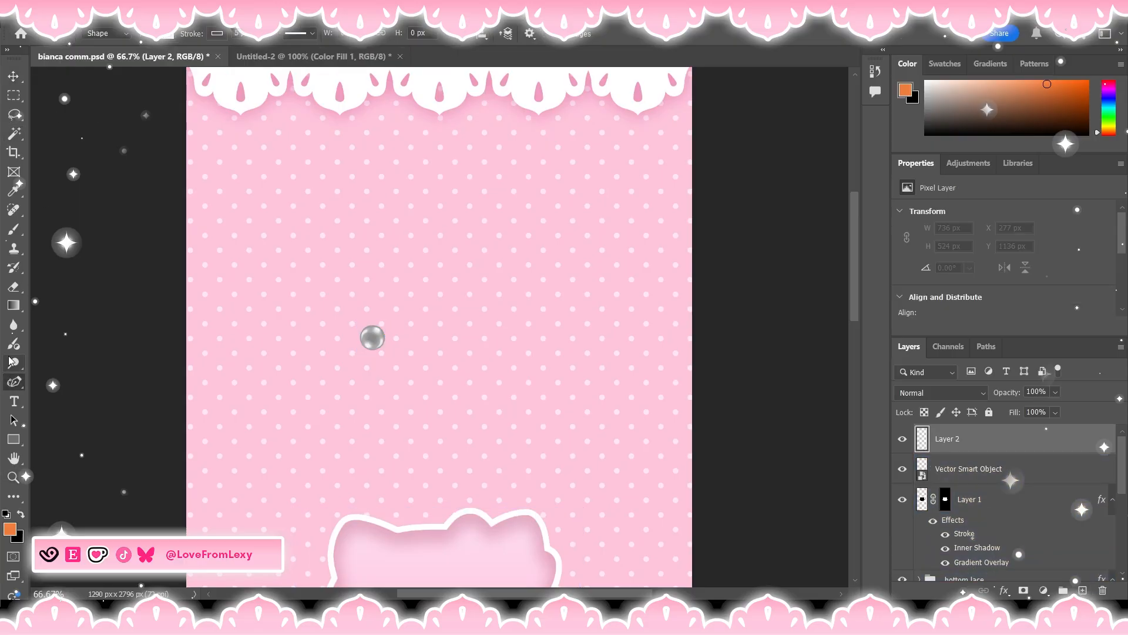
pyautogui.click(240, 120)
pyautogui.click(339, 119)
pyautogui.click(293, 120)
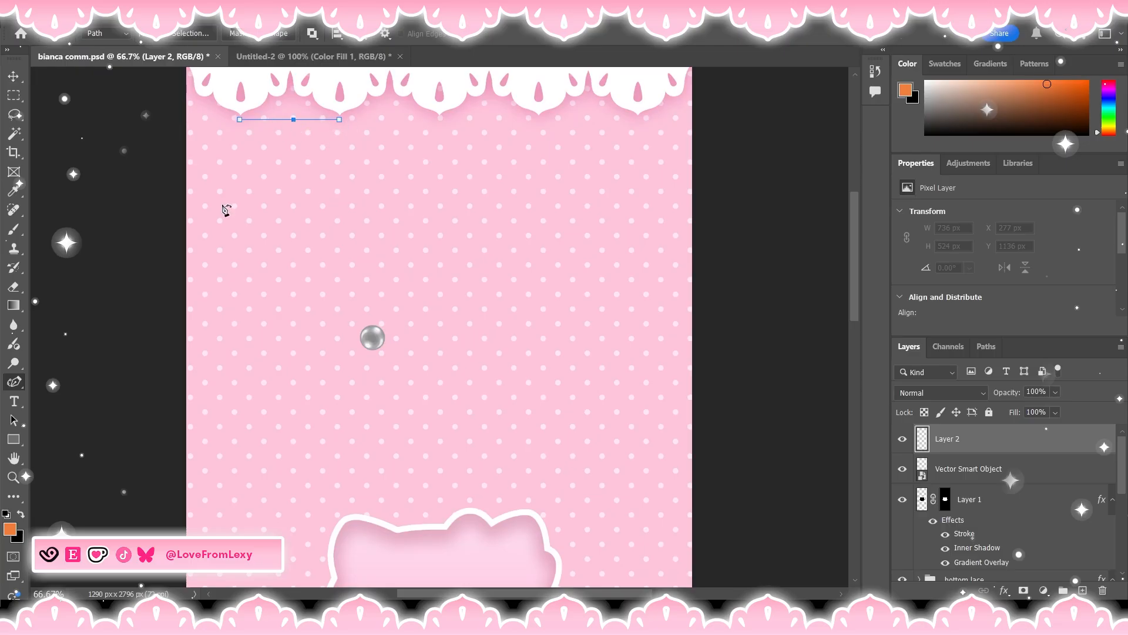
pyautogui.click(14, 420)
pyautogui.click(293, 120)
pyautogui.moveTo(293, 120); pyautogui.dragTo(293, 169)
pyautogui.hotkey('ctrl', 'z')
# - Bend the path's midpoint downward with the Curvature Pen into a half-round swag about 254 × 133 px
pyautogui.press('p')
pyautogui.moveTo(290, 121); pyautogui.dragTo(290, 172)
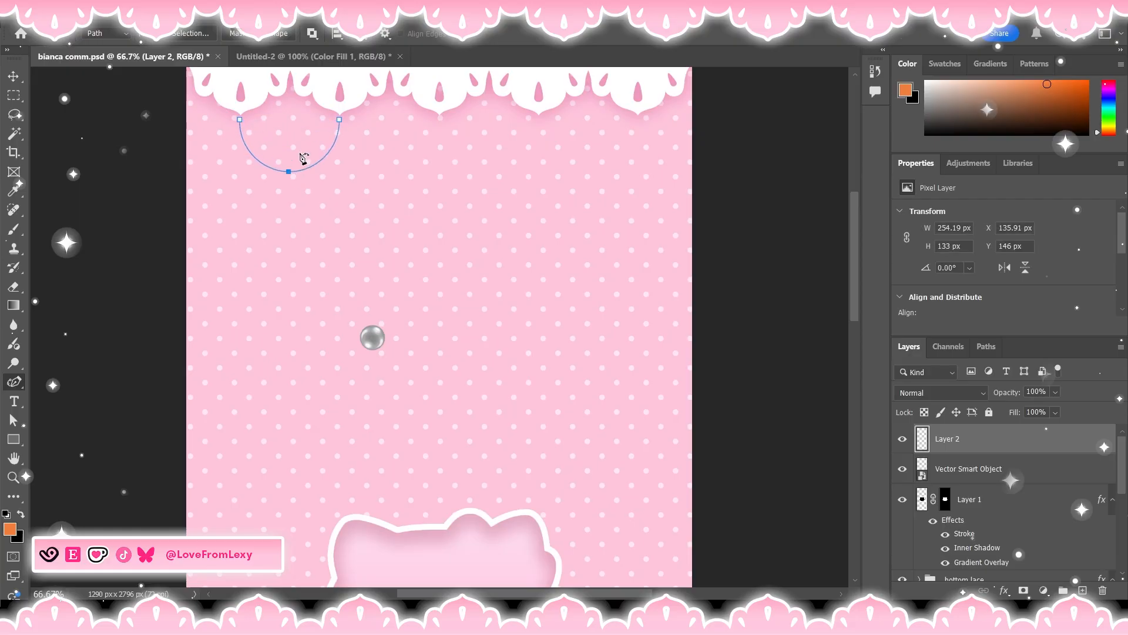
pyautogui.press('i')
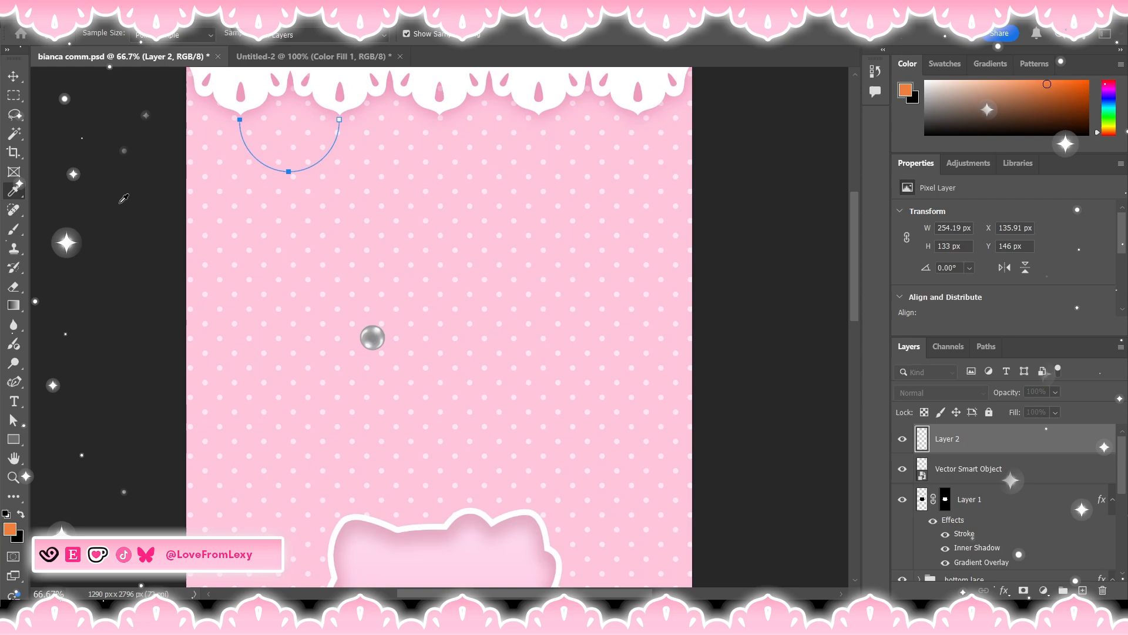
# - Select the pearl smart object and remove it from the canvas
pyautogui.press('v')
pyautogui.keyDown('ctrl'); pyautogui.click(373, 336); pyautogui.keyUp('ctrl')
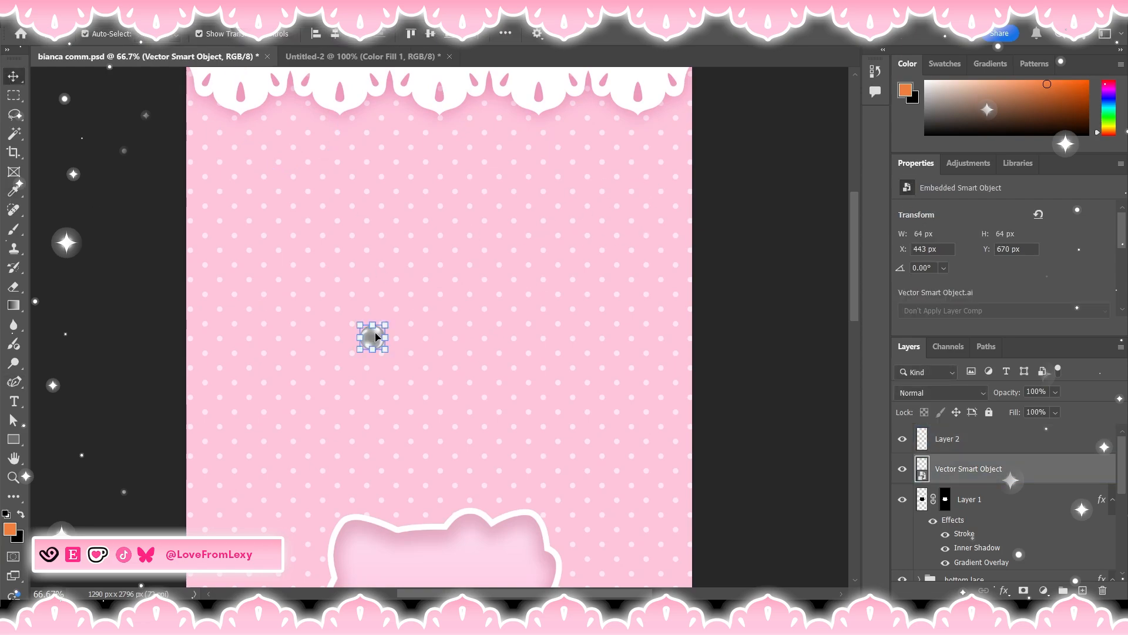
pyautogui.click(976, 441)
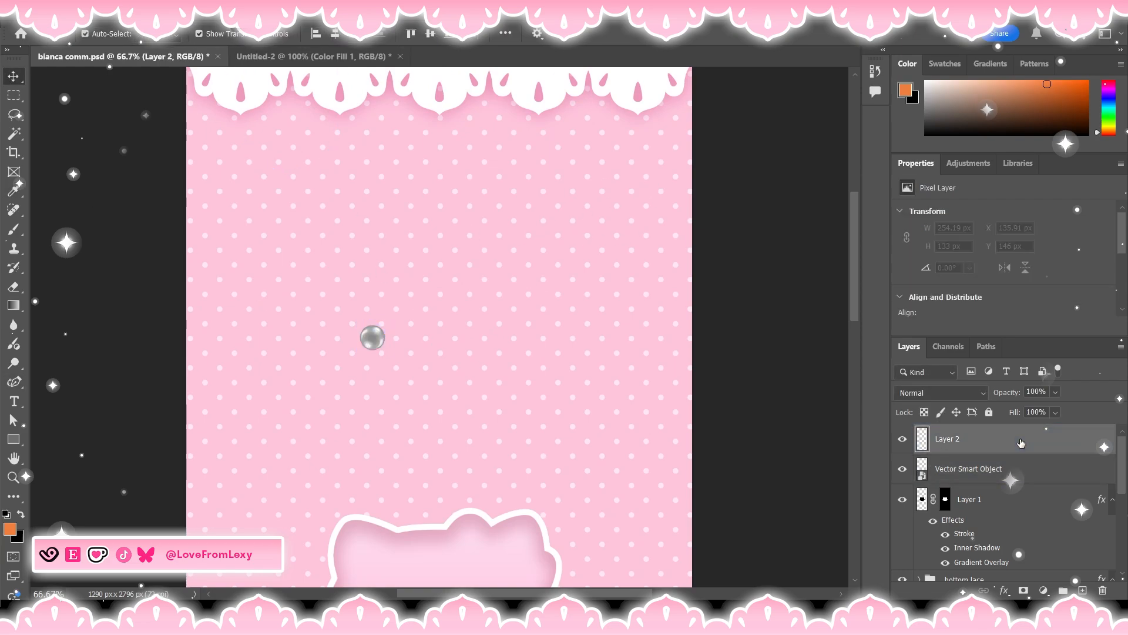
pyautogui.click(372, 337)
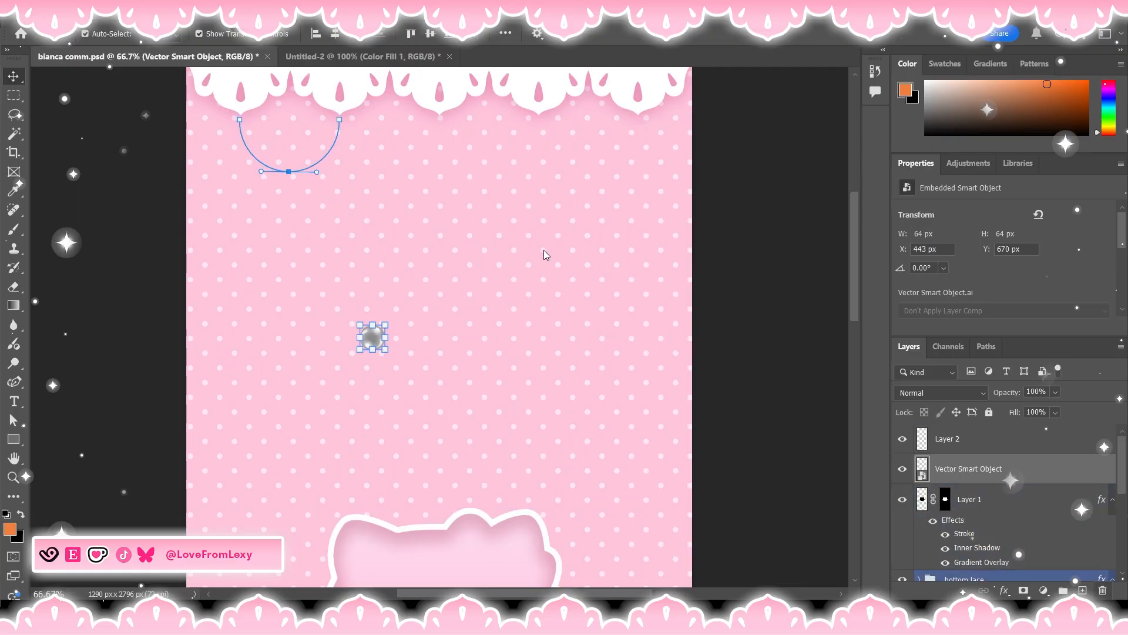
pyautogui.click(540, 520)
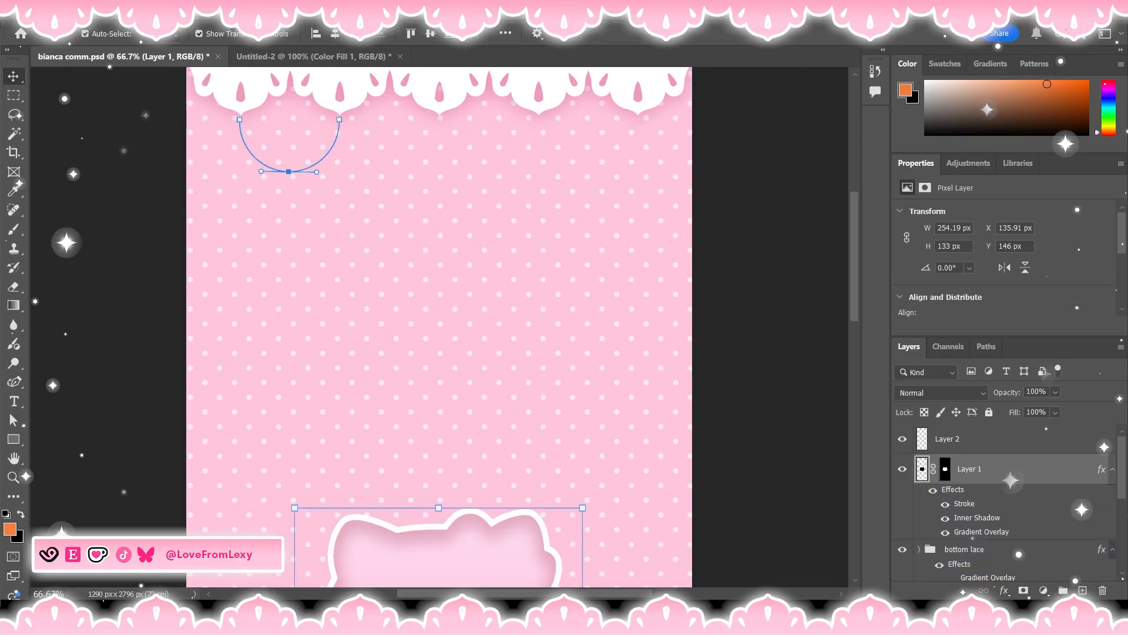
# - Paste the pearl into a new 49 × 49 px document, hide the white background and define the pearl as a pattern
pyautogui.hotkey('ctrl', 'n')
pyautogui.click(805, 507)
pyautogui.hotkey('ctrl', 'v')
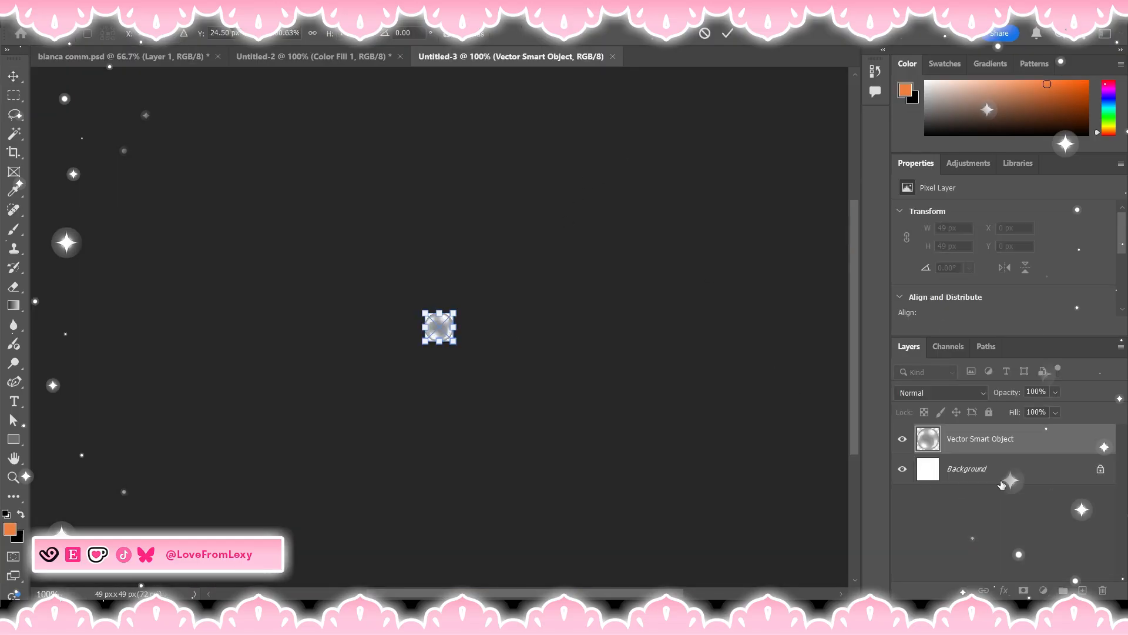
pyautogui.click(52, 13)
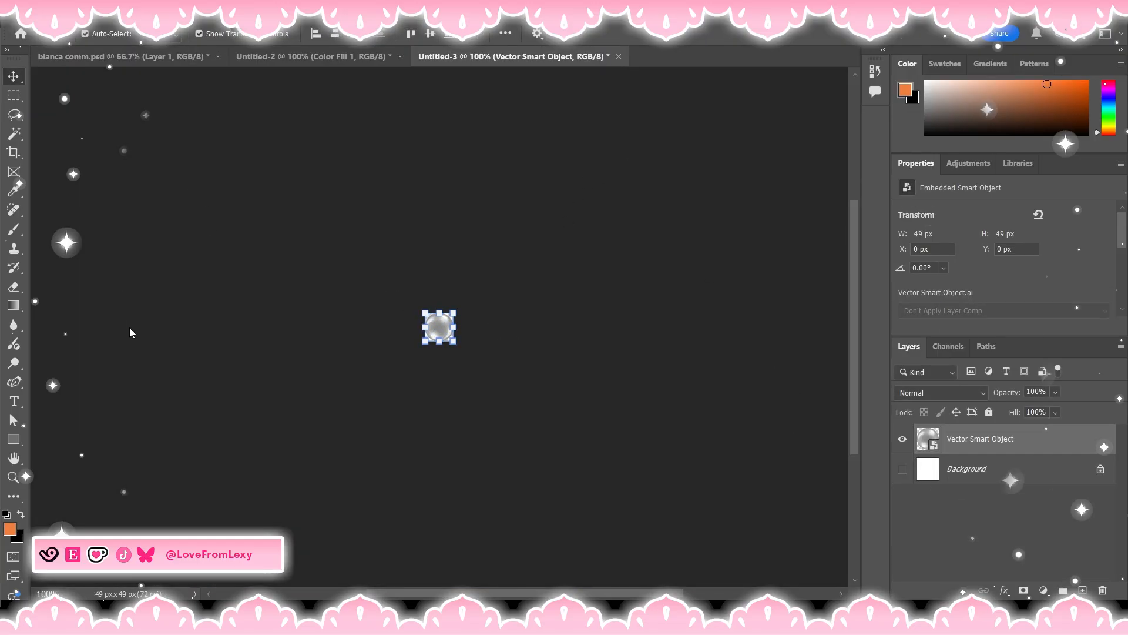
pyautogui.click(135, 412)
pyautogui.press('Return')
# - Return to the bianca comm.psd document and make Layer 2 active with the swag's work path selected
pyautogui.click(122, 59)
pyautogui.click(337, 122)
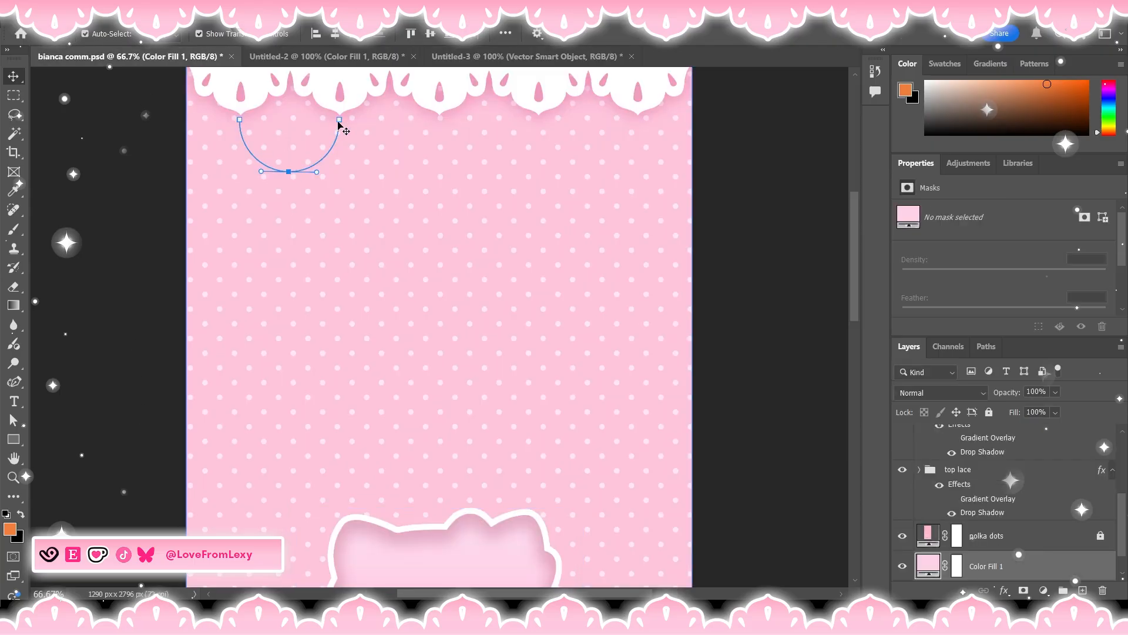
pyautogui.click(986, 346)
pyautogui.click(13, 419)
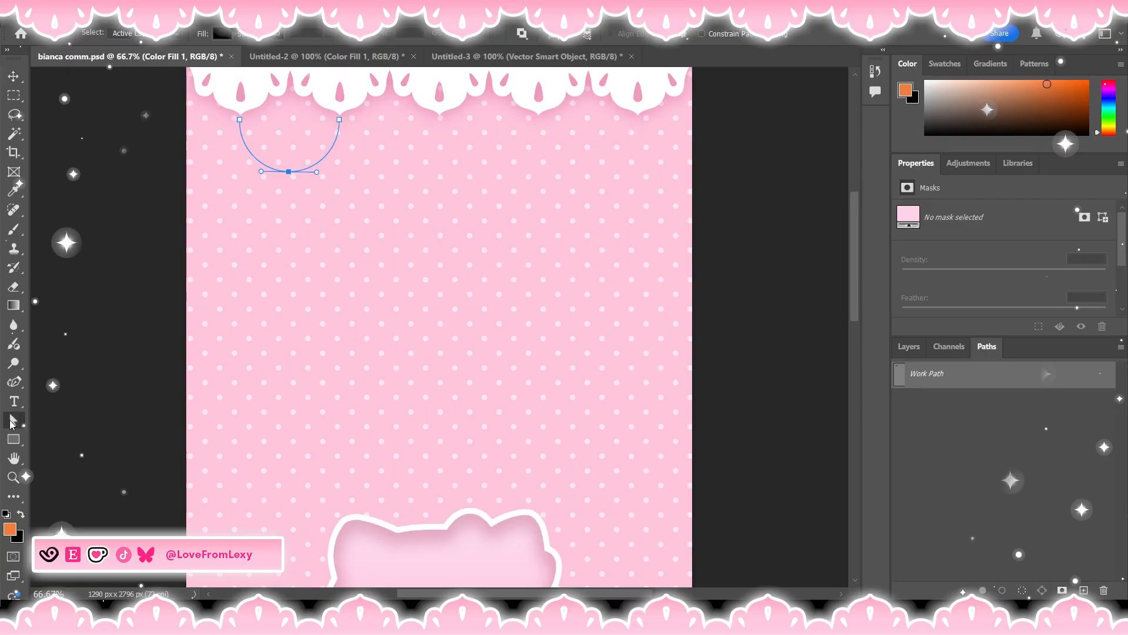
pyautogui.click(909, 346)
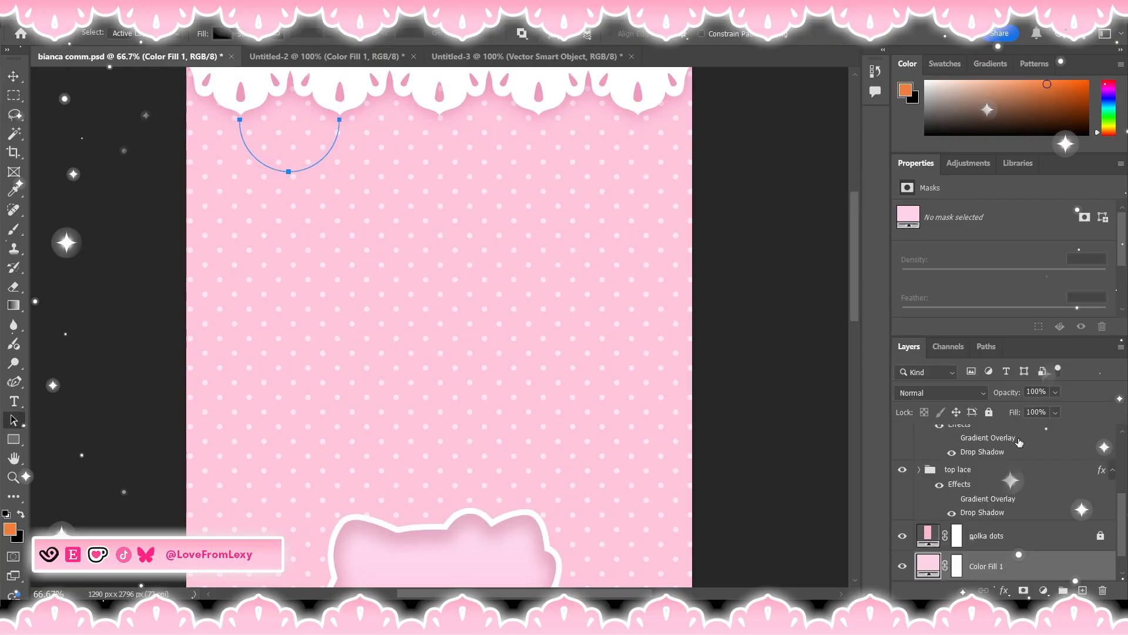
pyautogui.click(985, 445)
# - Fill Layer 2 with the pearl pattern placed along the half-round swag path
pyautogui.click(52, 12)
pyautogui.click(112, 413)
pyautogui.click(721, 221)
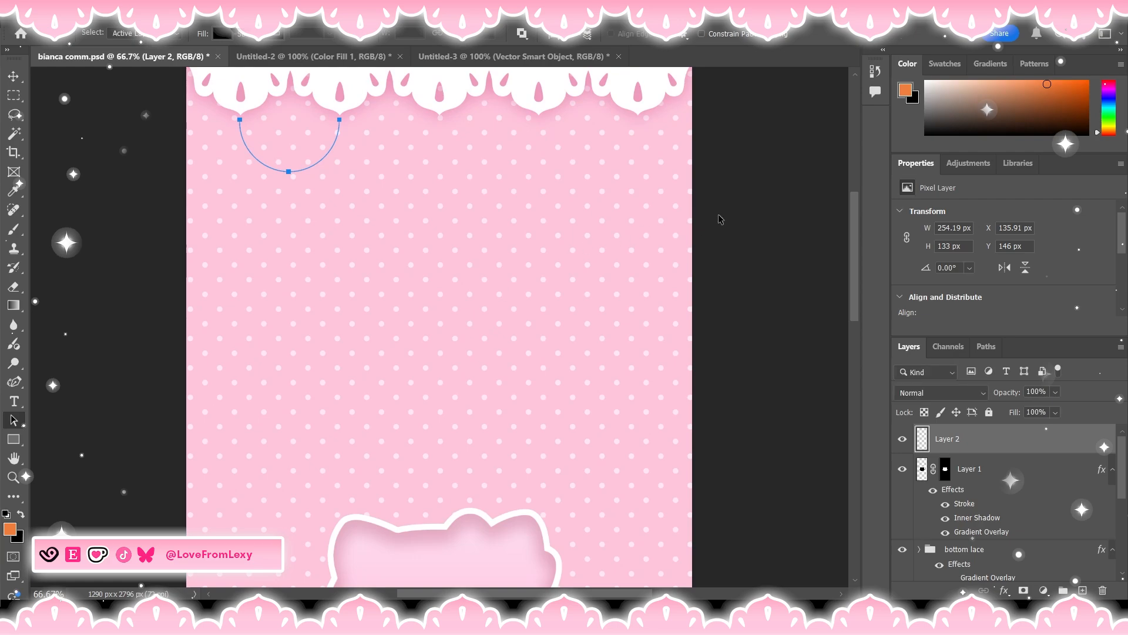
pyautogui.press('i')
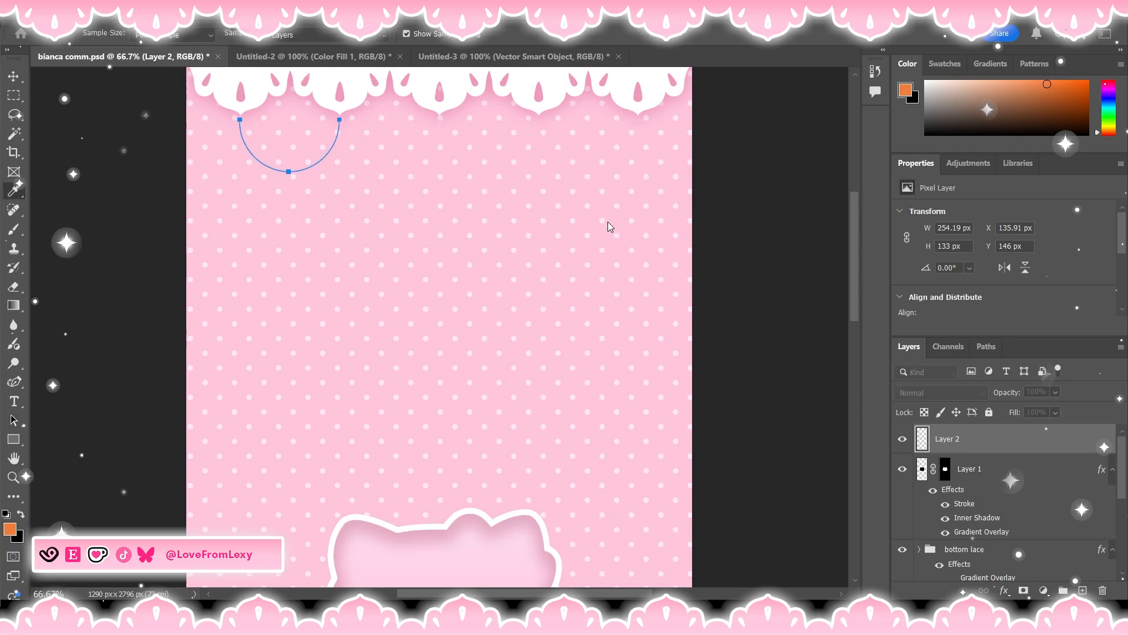
pyautogui.press('a')
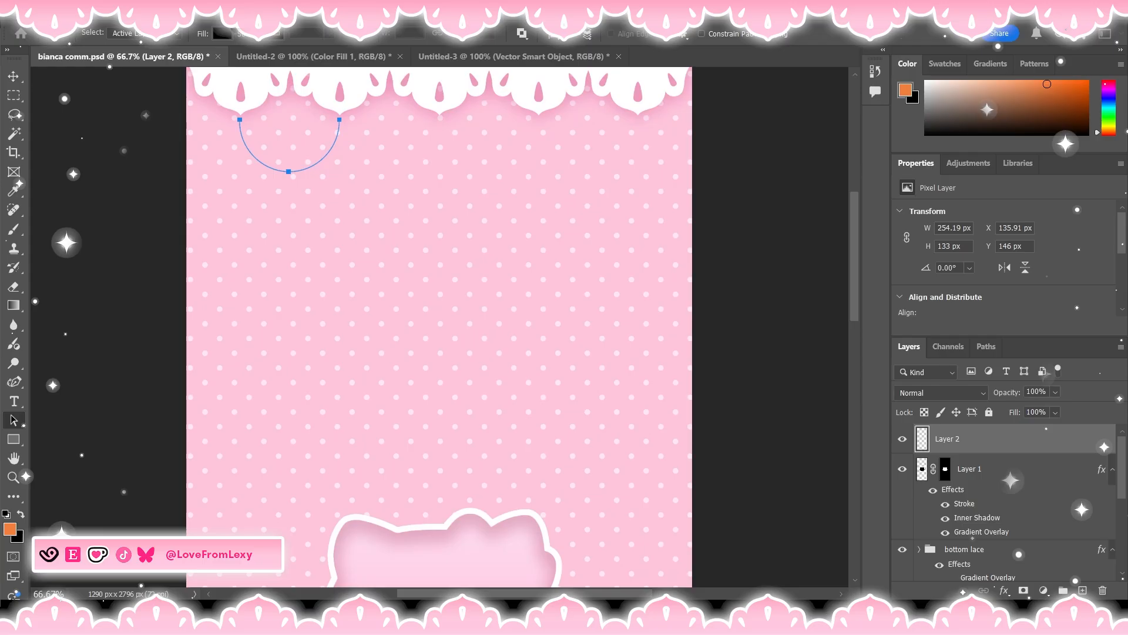
pyautogui.click(856, 124)
pyautogui.hotkey('ctrl', '-')
pyautogui.hotkey('ctrl', '-')
pyautogui.hotkey('ctrl', '-')
pyautogui.hotkey('ctrl', '+')
pyautogui.hotkey('ctrl', '+')
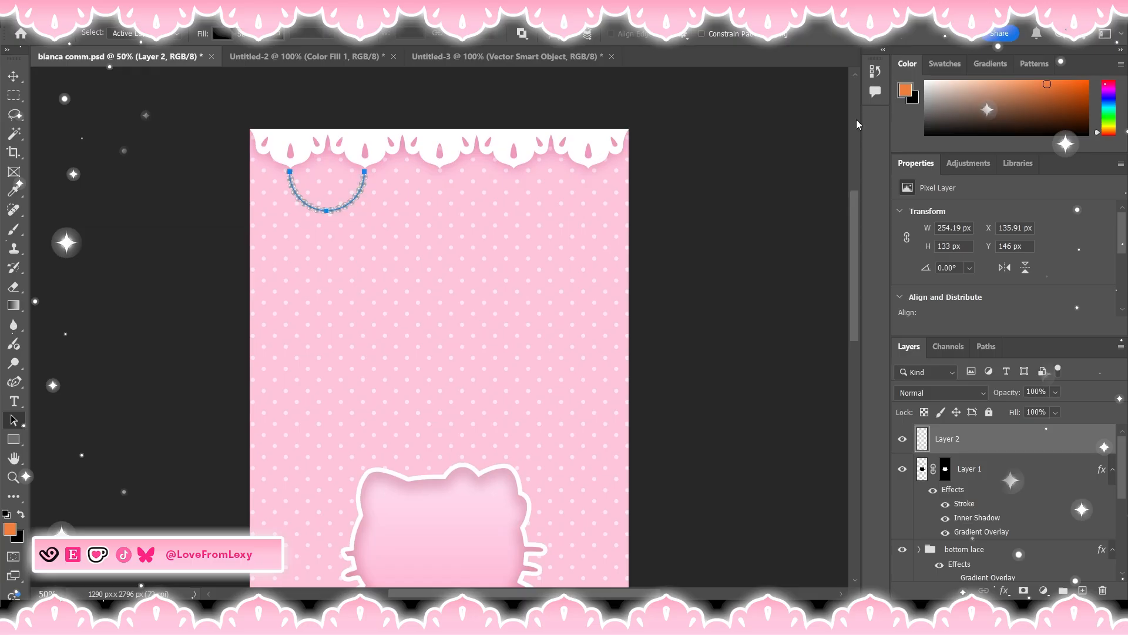
# - Try to move the pearl swag down, away from its guide path
pyautogui.press('v')
pyautogui.click(165, 138)
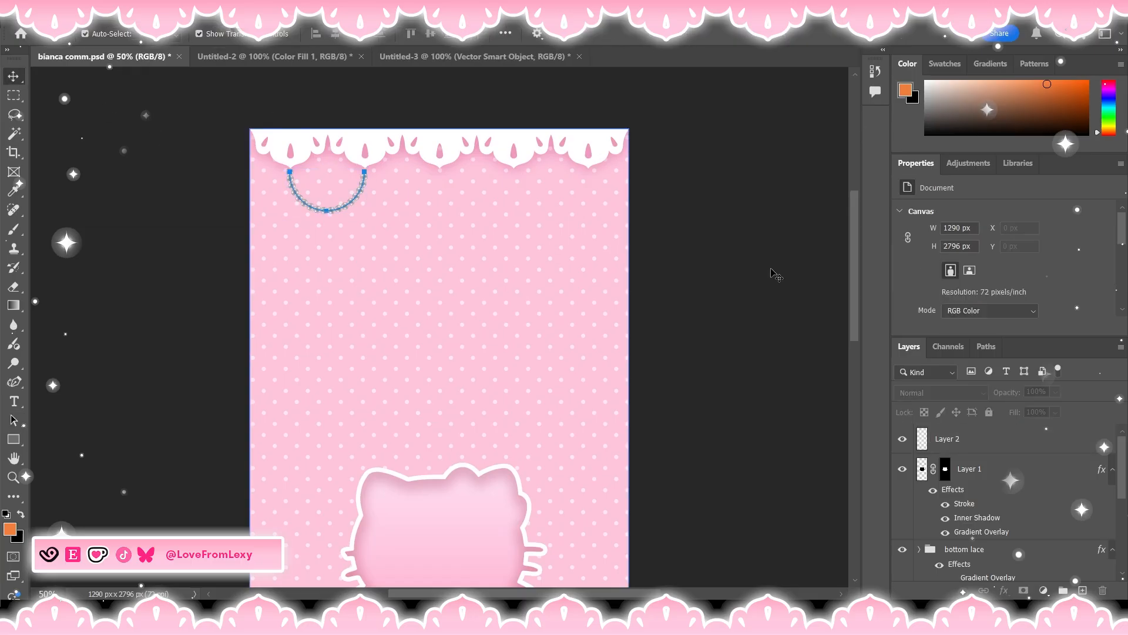
pyautogui.click(978, 442)
pyautogui.moveTo(346, 207); pyautogui.dragTo(351, 235)
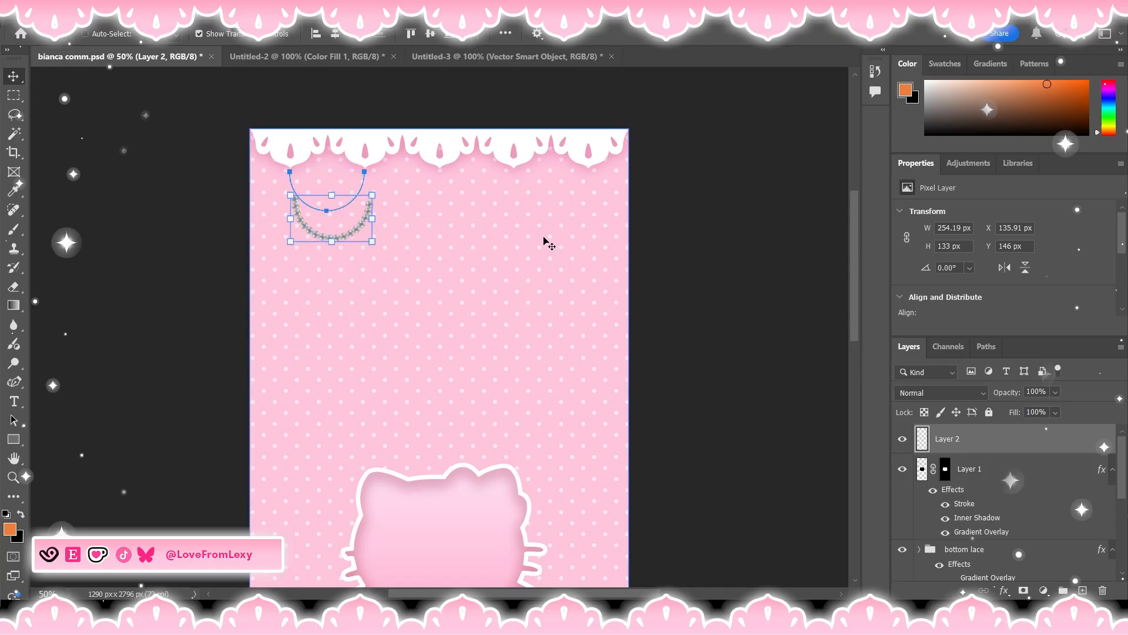
pyautogui.hotkey('ctrl', 'z')
# - Deselect the work path and examine how the pearl swag's ends meet the upper lace
pyautogui.click(987, 347)
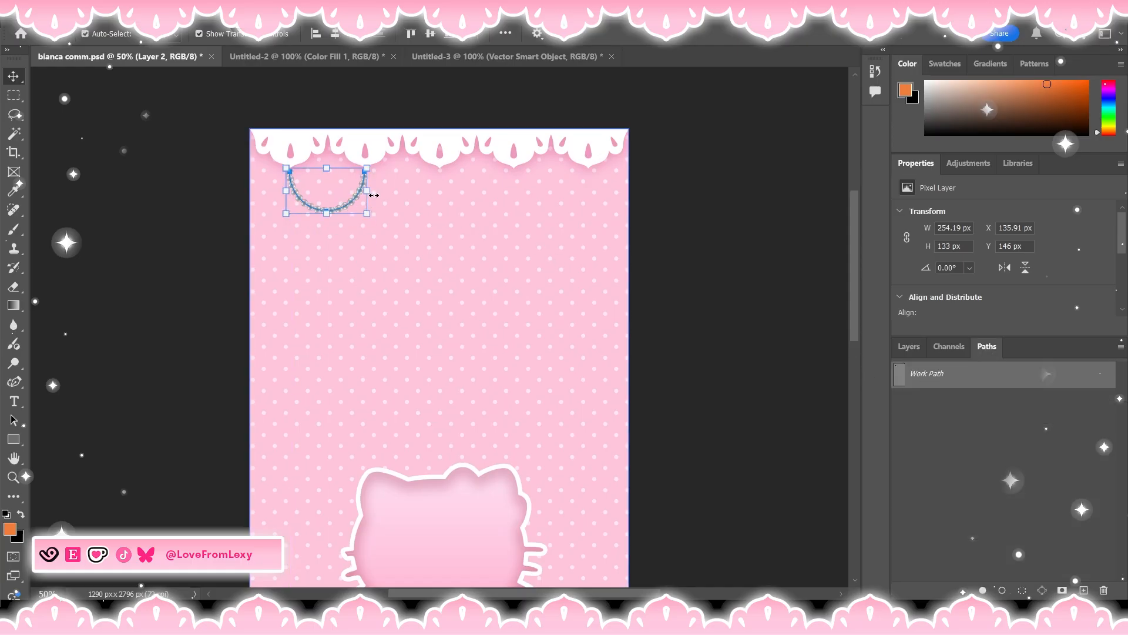
pyautogui.click(797, 363)
pyautogui.click(953, 422)
pyautogui.click(908, 347)
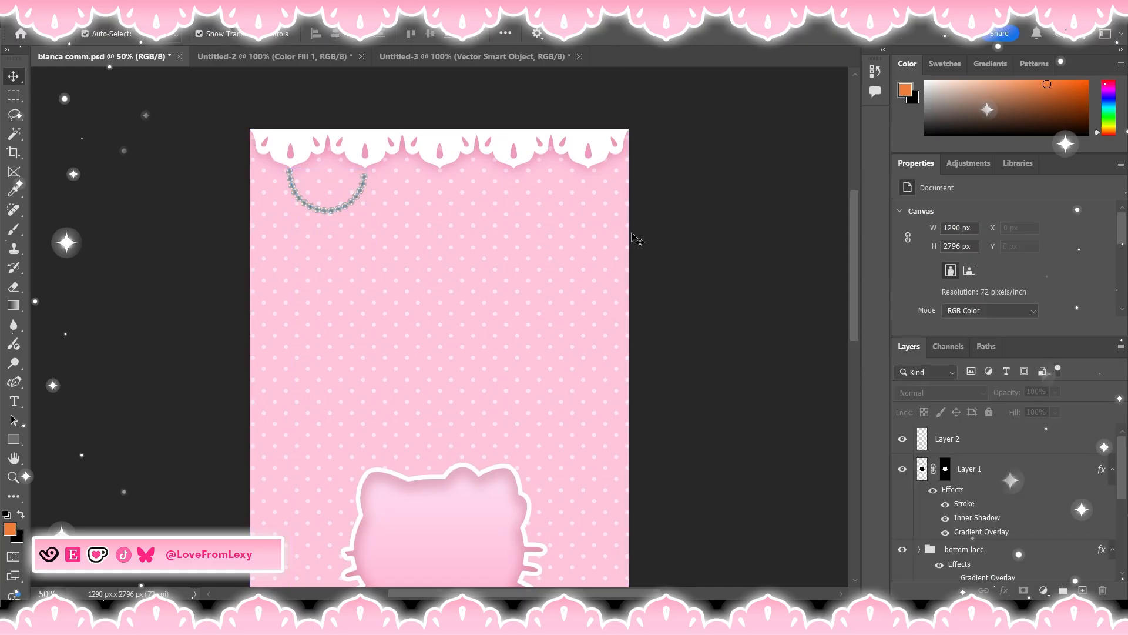
pyautogui.click(363, 181)
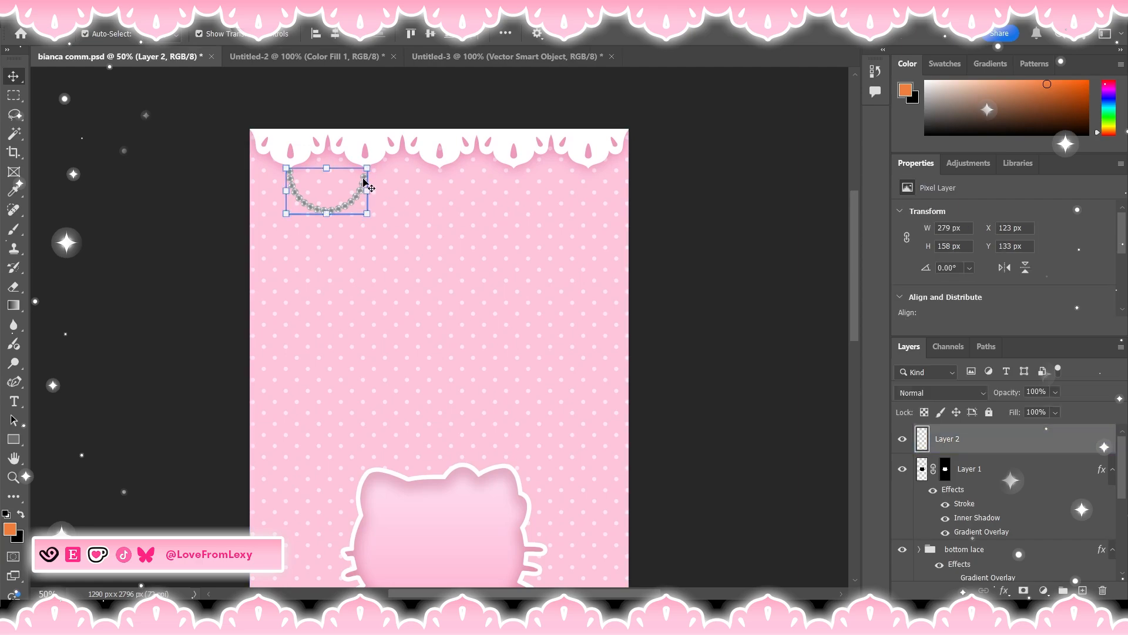
# - Raise the swag path's end anchors to Y 132 px, making the path 254 × 147 px
pyautogui.click(986, 347)
pyautogui.click(952, 374)
pyautogui.click(14, 420)
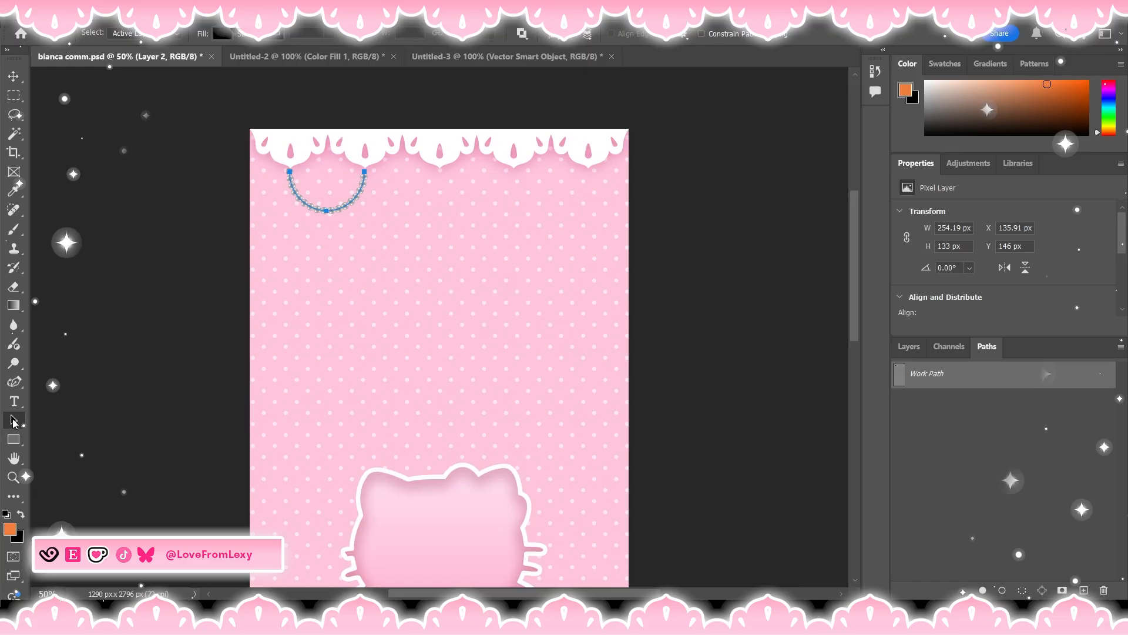
pyautogui.click(364, 174)
pyautogui.hotkey('shift', 'Up')
pyautogui.click(410, 172)
# - Hide Layer 2, fill a new layer with pearls along the raised path and deselect the path
pyautogui.click(909, 347)
pyautogui.click(903, 439)
pyautogui.click(1083, 590)
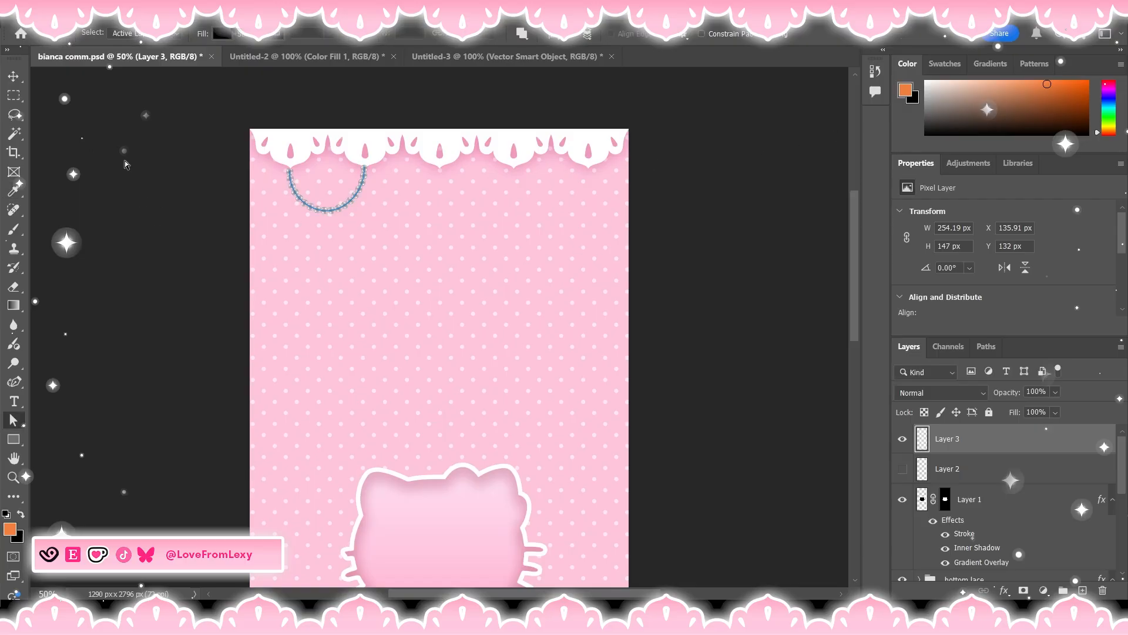
pyautogui.click(14, 76)
pyautogui.click(747, 358)
pyautogui.click(987, 346)
pyautogui.click(968, 419)
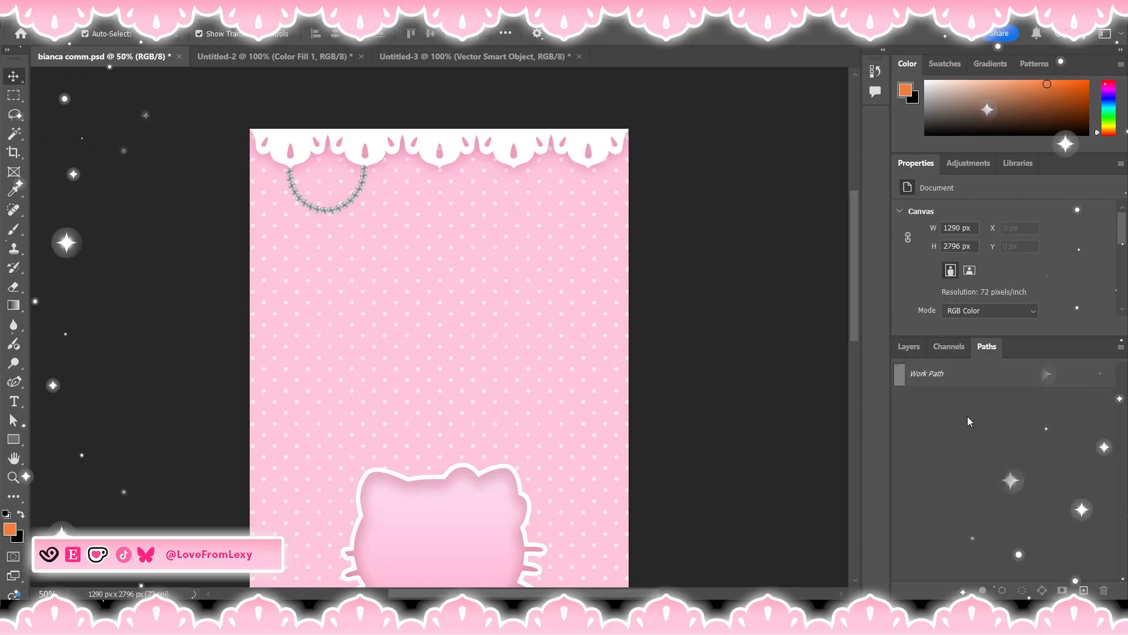
# - Undo the second pearl fill, its new layer and the raised path ends
pyautogui.hotkey('ctrl', '-')
pyautogui.hotkey('ctrl', '-')
pyautogui.hotkey('ctrl', '+')
pyautogui.hotkey('ctrl', '+')
pyautogui.hotkey('ctrl', '+')
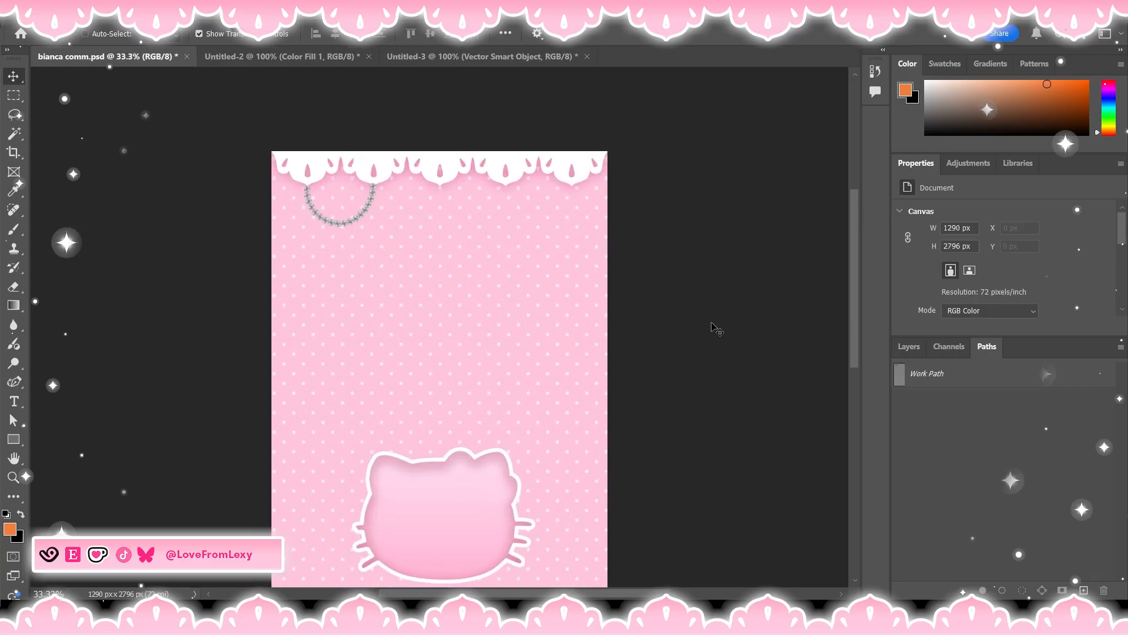
pyautogui.hotkey('ctrl', 'z')
pyautogui.hotkey('ctrl', 'z')
pyautogui.hotkey('ctrl', 'z')
pyautogui.hotkey('ctrl', 'z')
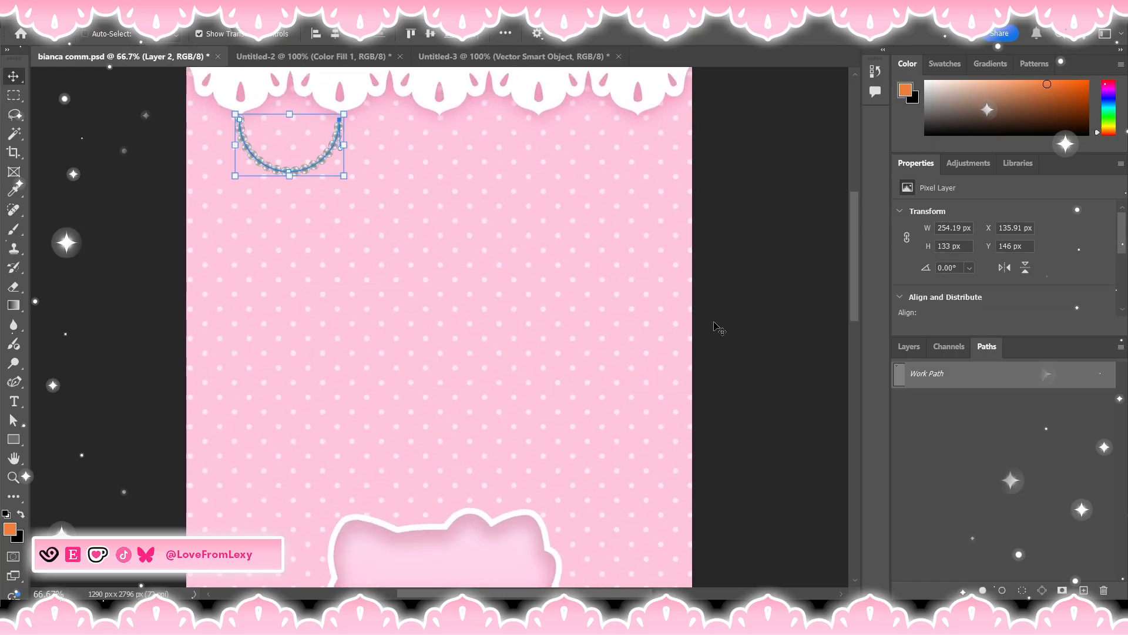
# - Add a new layer and raise the path's end anchor under the second lace scallop to Y 132.5 px
pyautogui.click(784, 244)
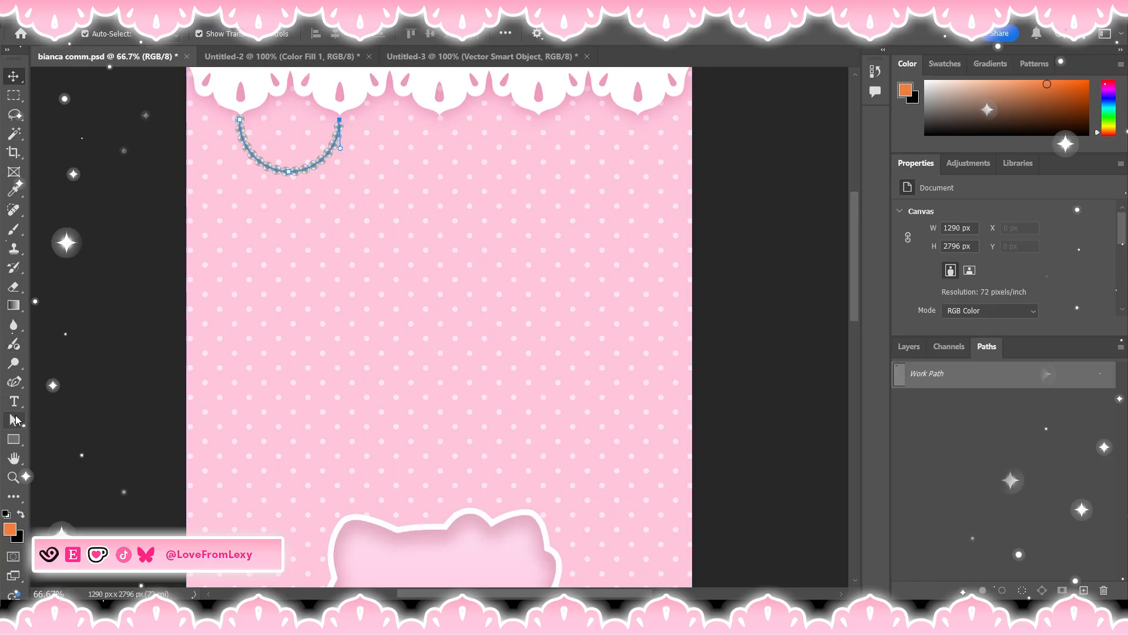
pyautogui.press('a')
pyautogui.click(339, 120)
pyautogui.click(354, 128)
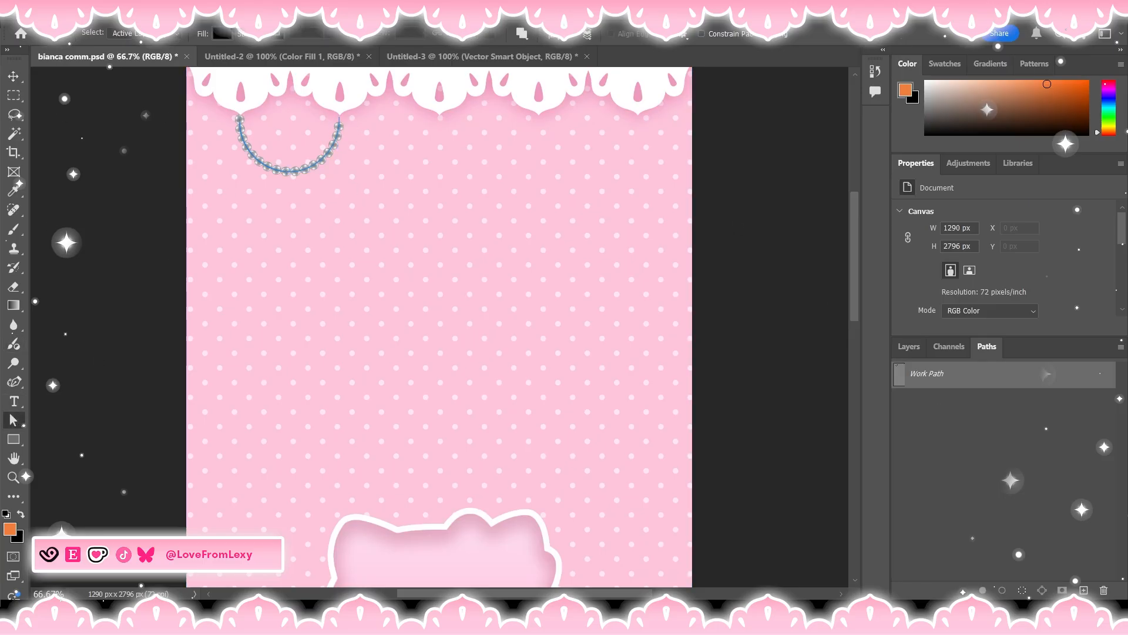
pyautogui.click(909, 346)
pyautogui.click(1084, 590)
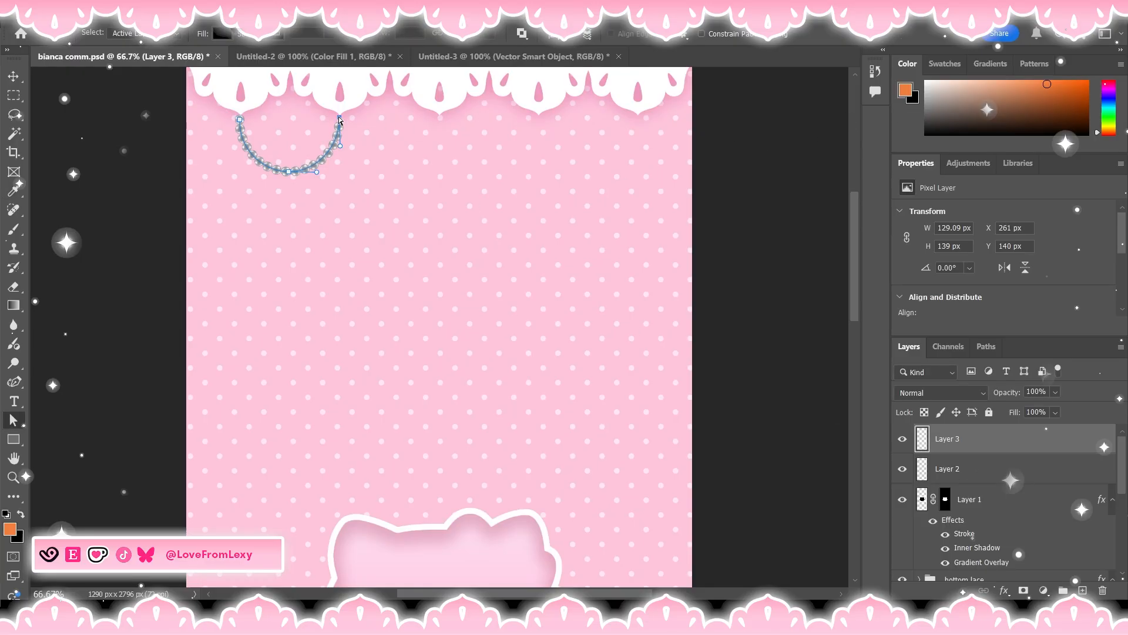
pyautogui.press('Up')
pyautogui.press('Up')
pyautogui.press('Up')
pyautogui.press('Up')
pyautogui.press('Up')
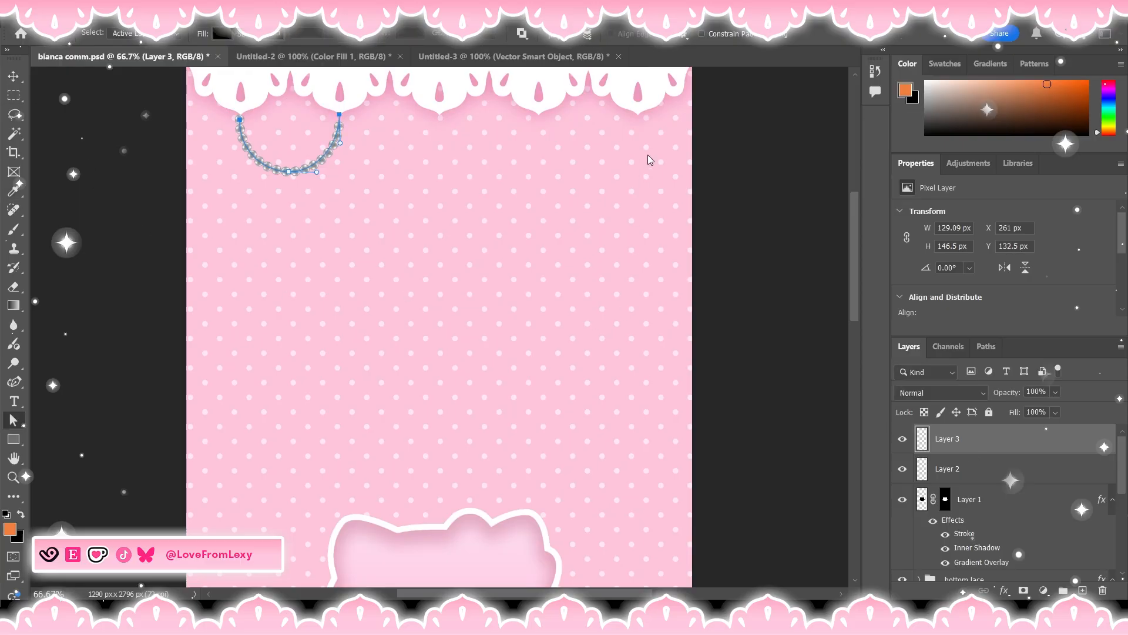
# - Fill the new layer with pearls along the adjusted path, hide Layer 2 and deselect the path
pyautogui.click(834, 130)
pyautogui.click(969, 468)
pyautogui.click(903, 469)
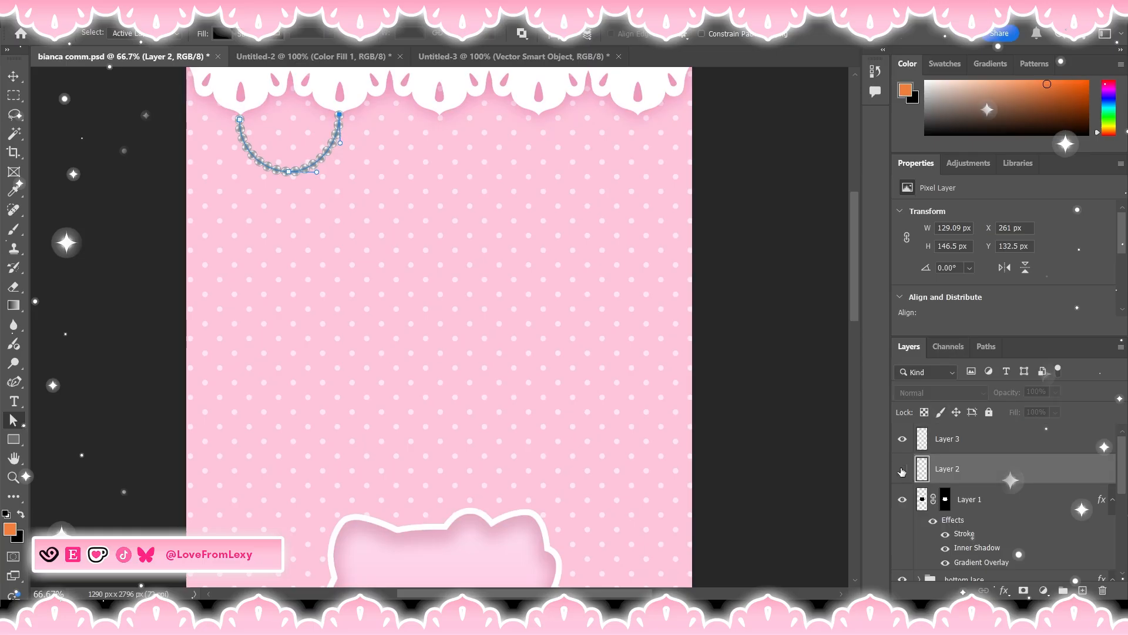
pyautogui.click(987, 347)
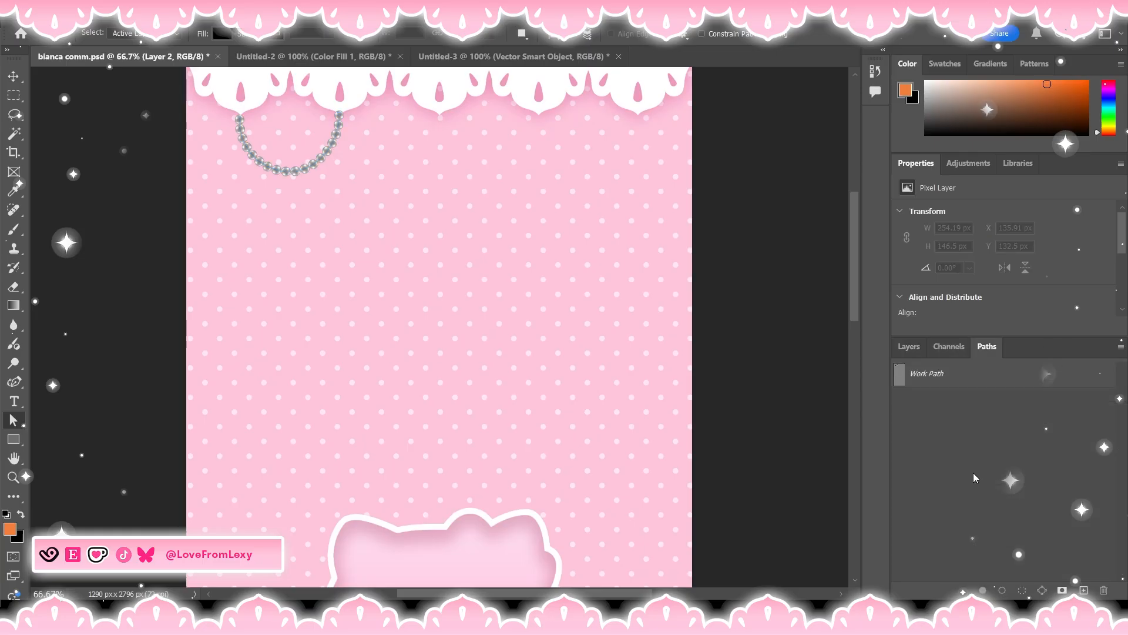
pyautogui.click(909, 347)
pyautogui.hotkey('ctrl', '-')
pyautogui.hotkey('ctrl', '-')
pyautogui.hotkey('ctrl', '-')
pyautogui.hotkey('ctrl', '+')
pyautogui.hotkey('ctrl', '+')
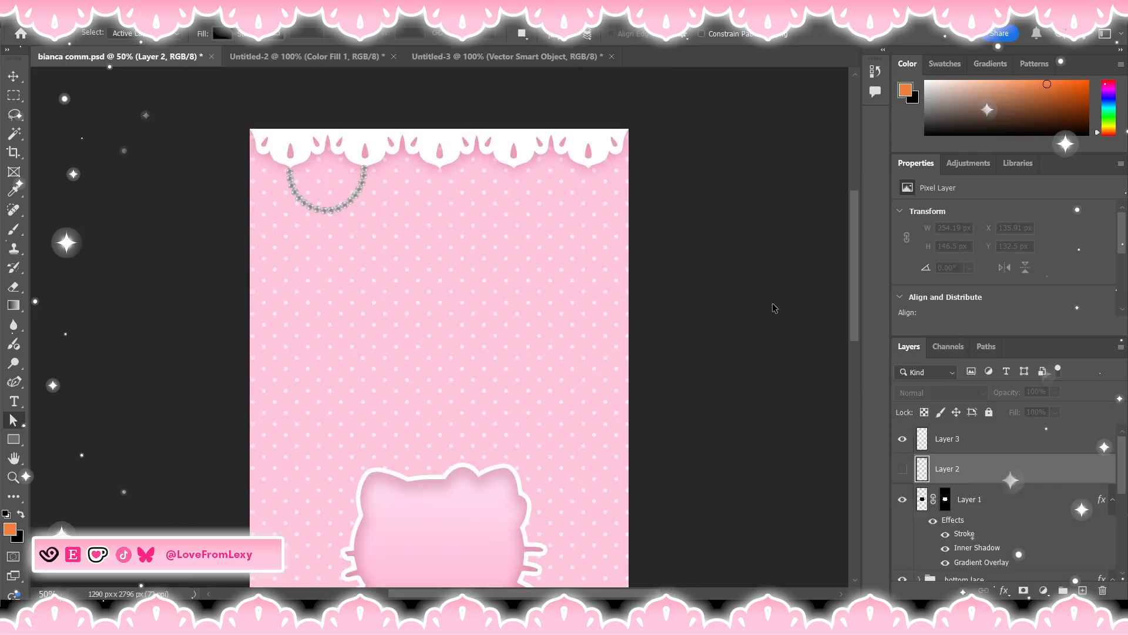
# - Rotate the pearl swag on Layer 3 by about 0.61° to level it under the lace
pyautogui.click(939, 432)
pyautogui.press('v')
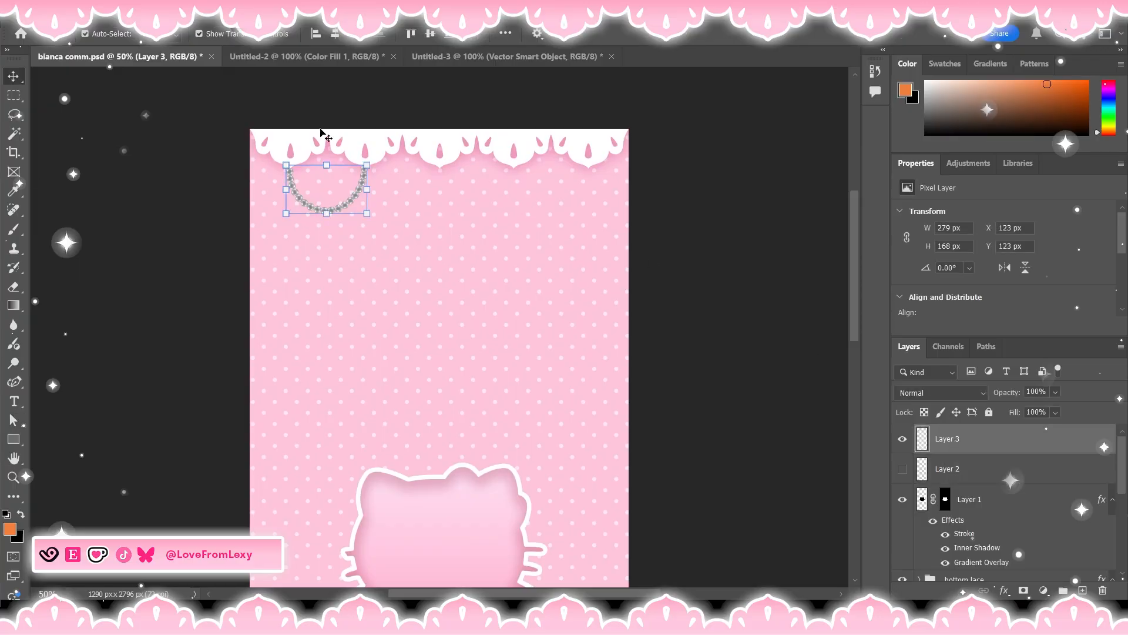
pyautogui.moveTo(377, 158); pyautogui.dragTo(382, 157)
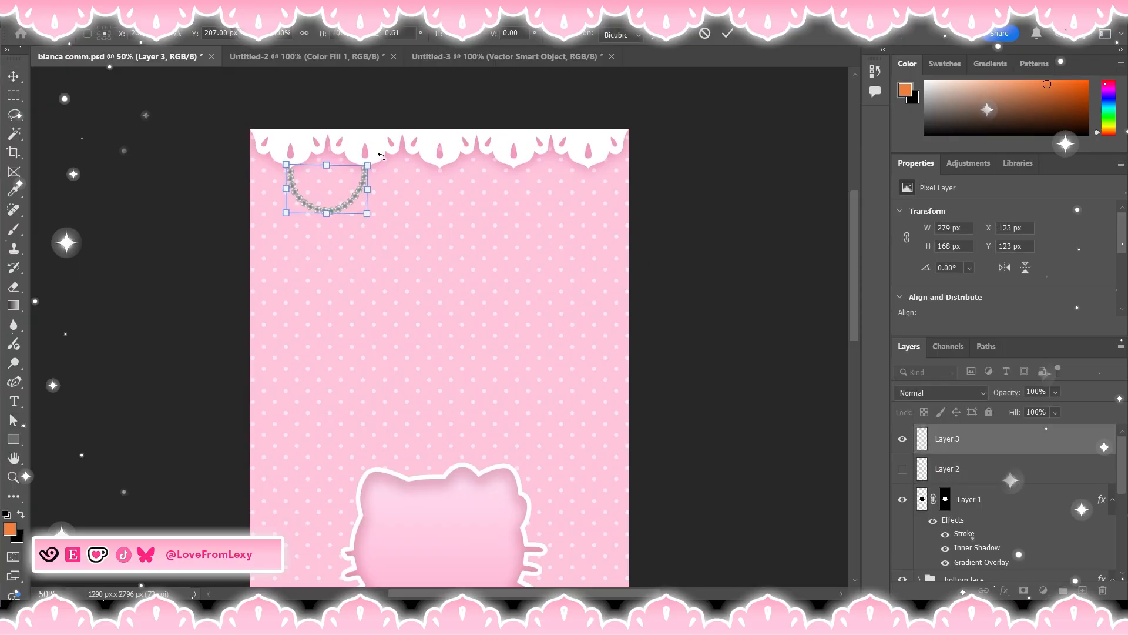
pyautogui.click(727, 33)
pyautogui.click(728, 230)
# - Nudge the pearl swag down to Y 127 px
pyautogui.scroll(-1, 702, 305)
pyautogui.click(318, 187)
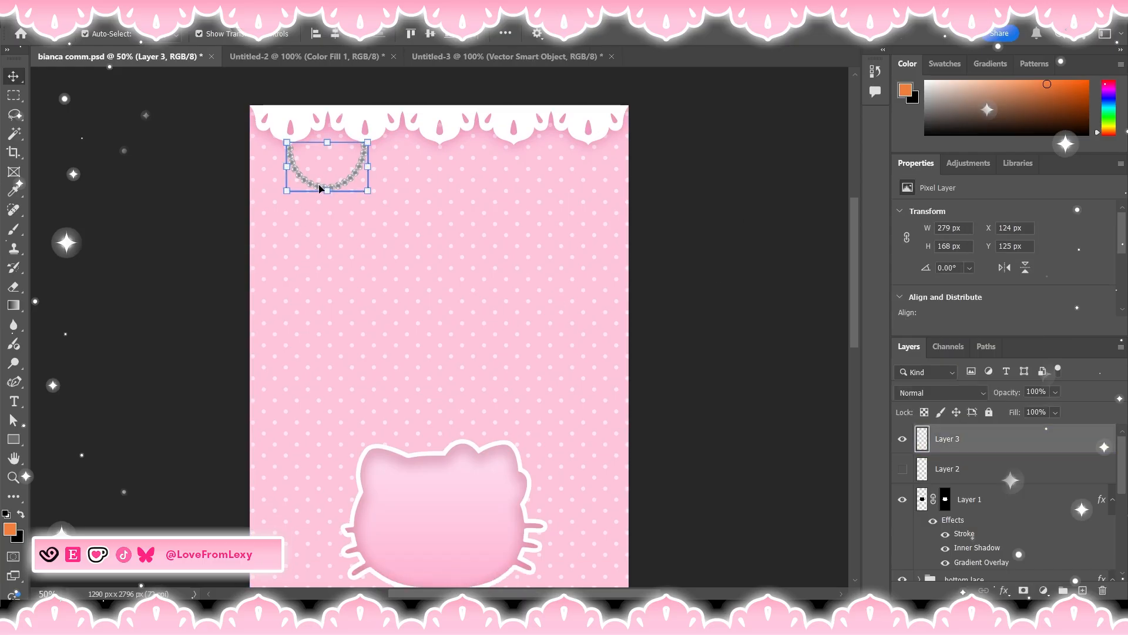
pyautogui.press('Down')
pyautogui.press('Down')
pyautogui.click(702, 185)
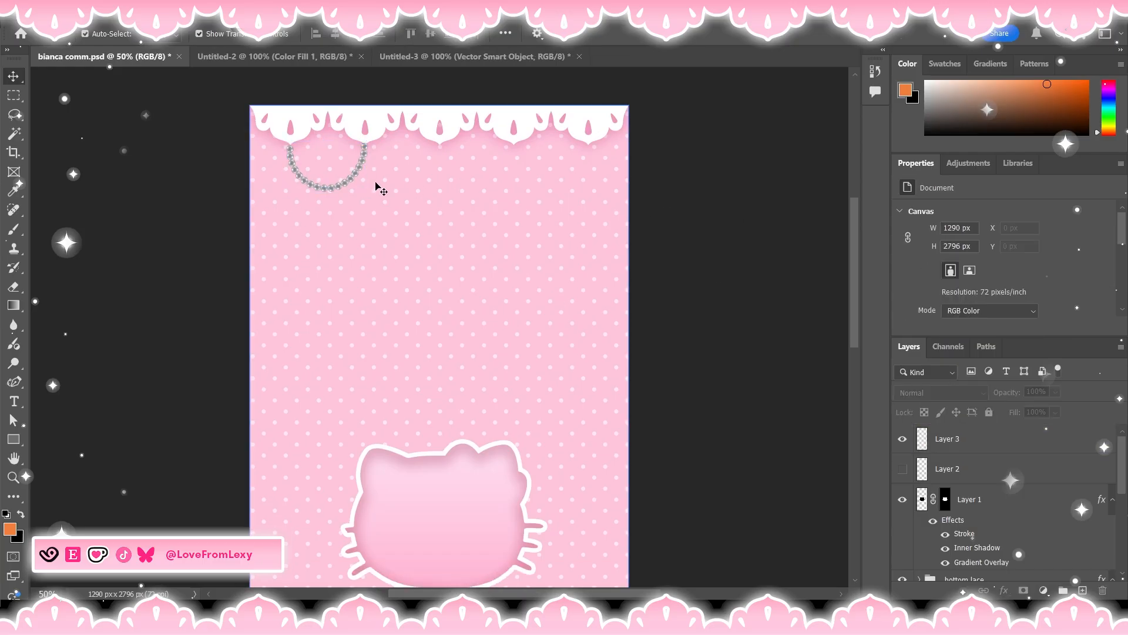
# - Rotate the pearl swag by about another 0.39° and check it against the whole wallpaper
pyautogui.click(360, 168)
pyautogui.moveTo(378, 139); pyautogui.dragTo(381, 140)
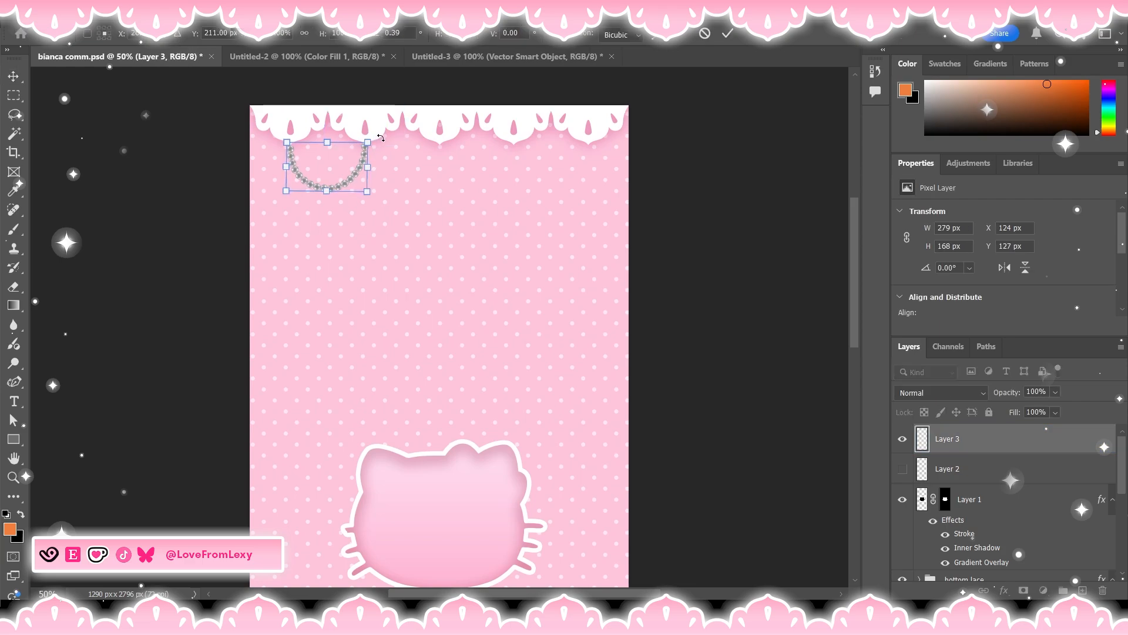
pyautogui.click(727, 33)
pyautogui.click(749, 206)
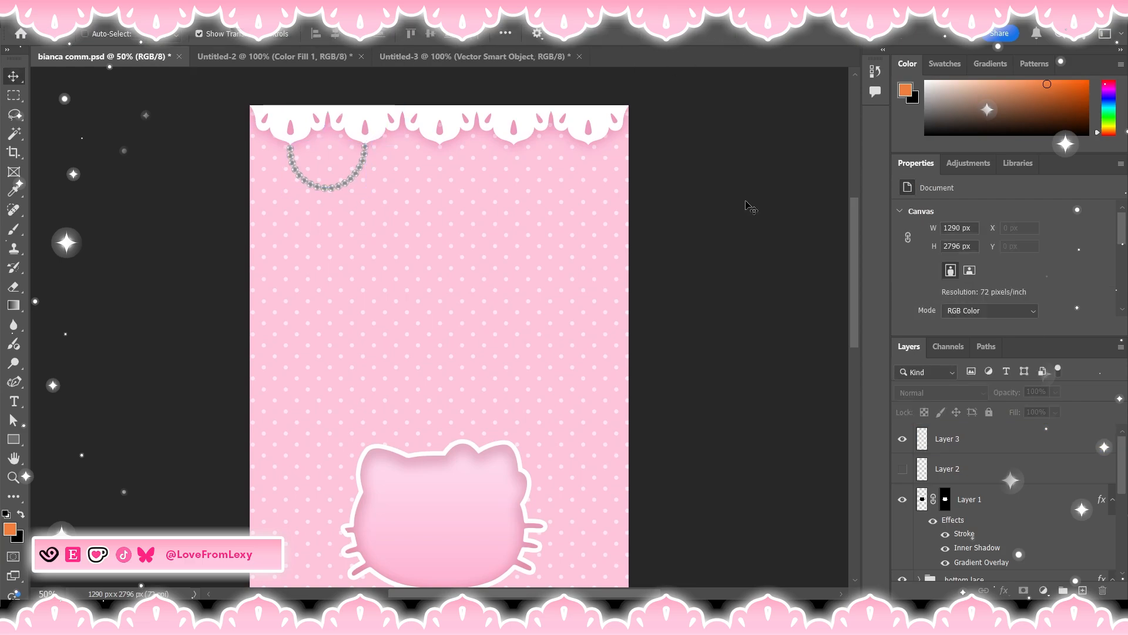
pyautogui.hotkey('ctrl', '-')
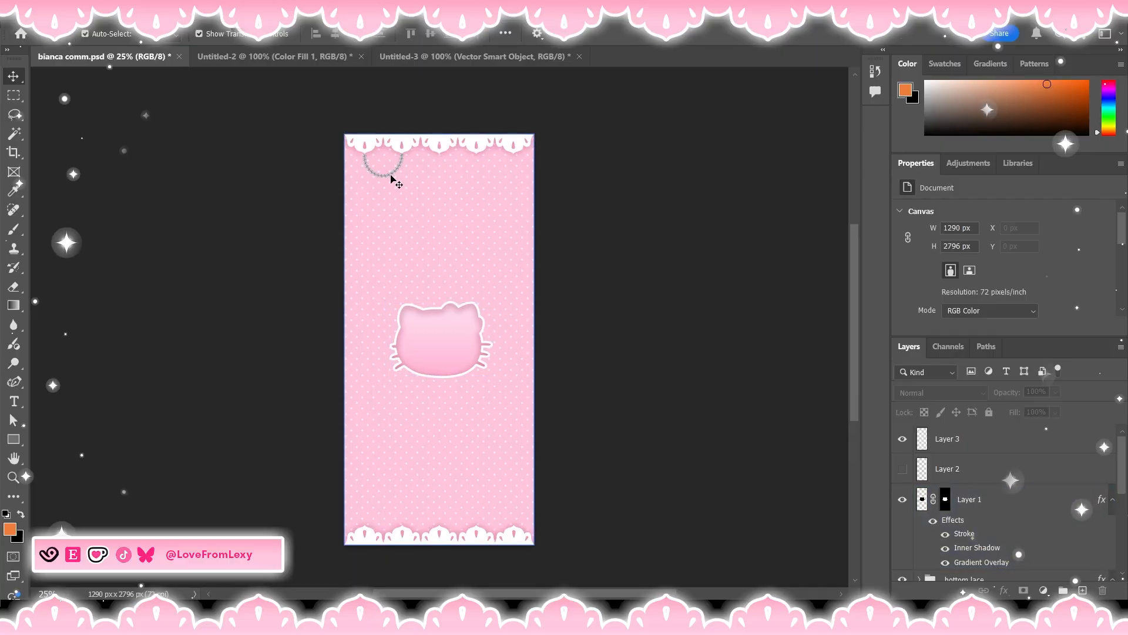
pyautogui.click(392, 179)
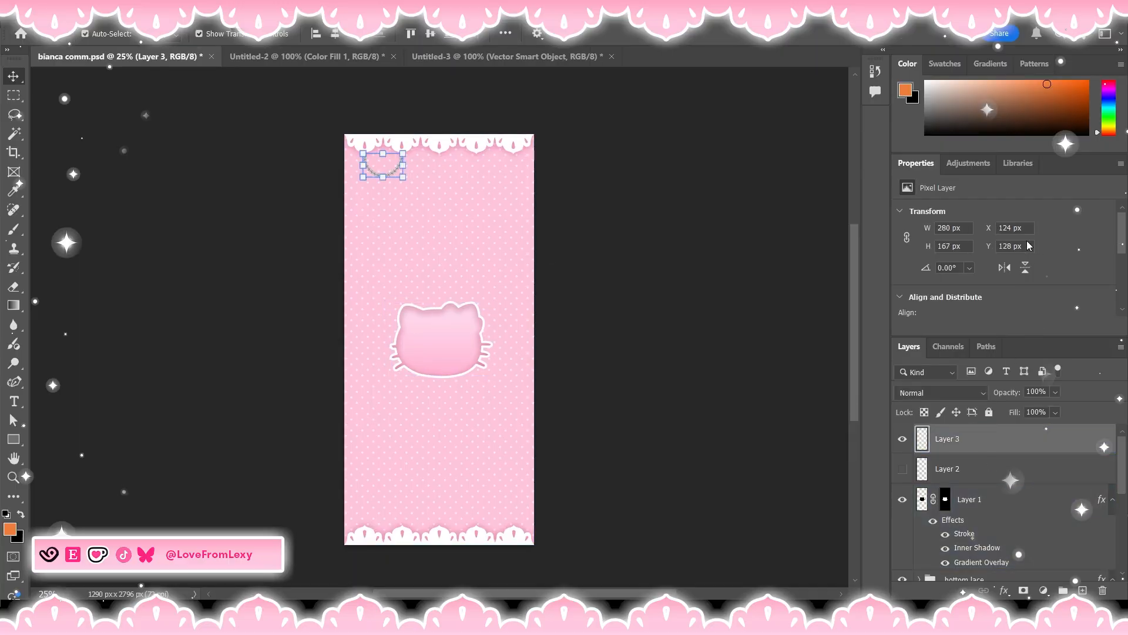
pyautogui.press('h')
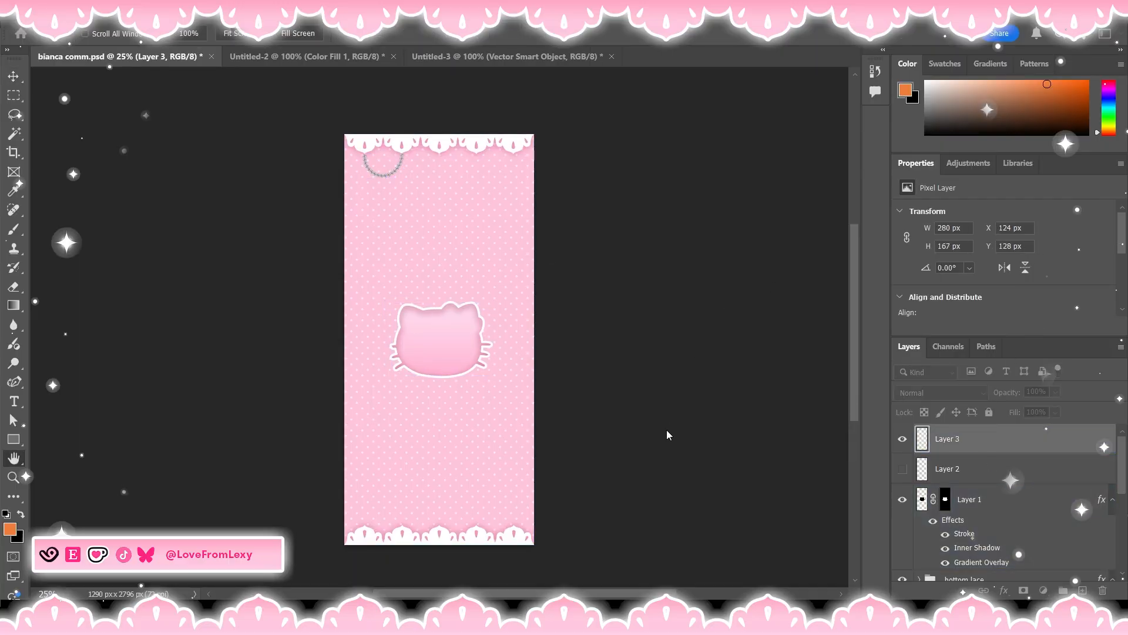
# - Give the pearl swag on Layer 3 a pale pink Color Overlay and a Drop Shadow effect
pyautogui.click(594, 443)
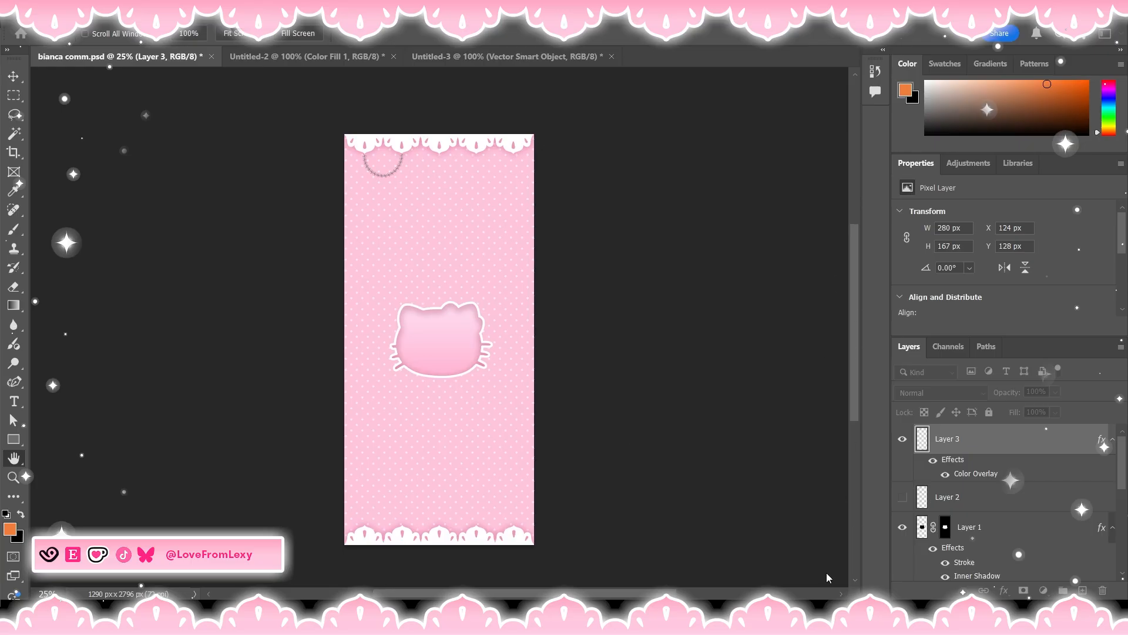
pyautogui.click(872, 288)
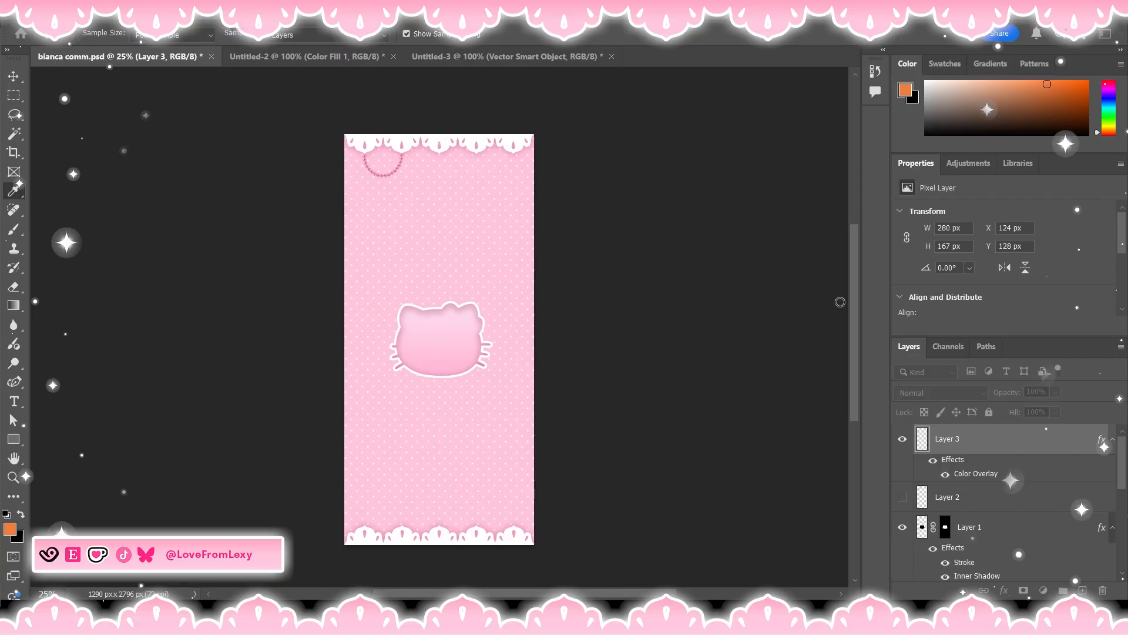
pyautogui.click(458, 362)
pyautogui.click(952, 310)
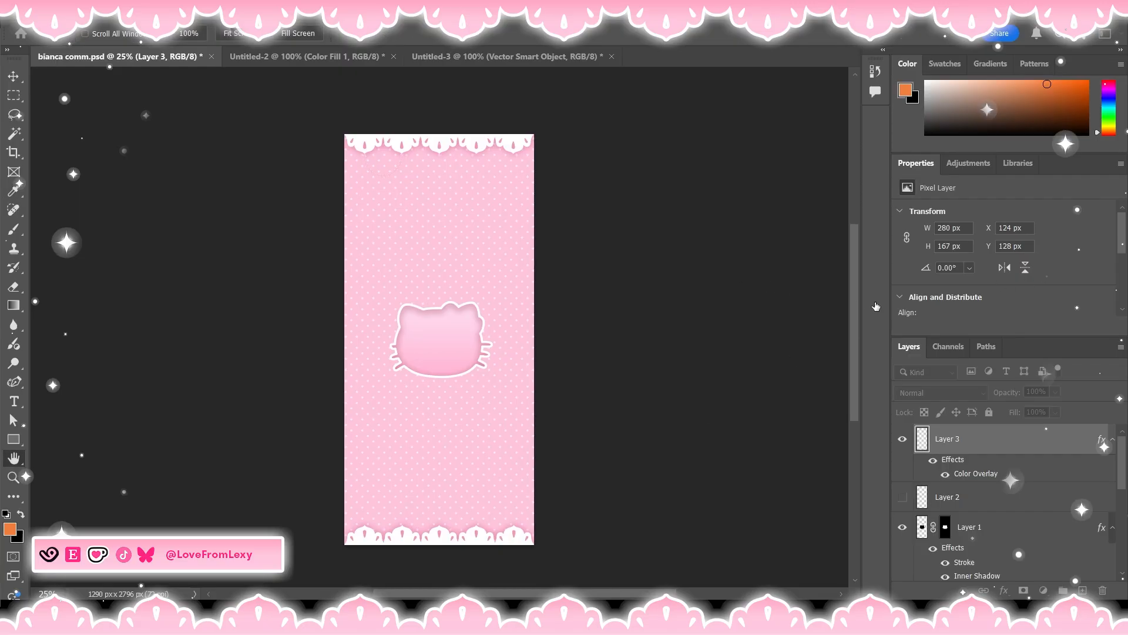
pyautogui.click(868, 298)
pyautogui.click(683, 259)
pyautogui.click(794, 304)
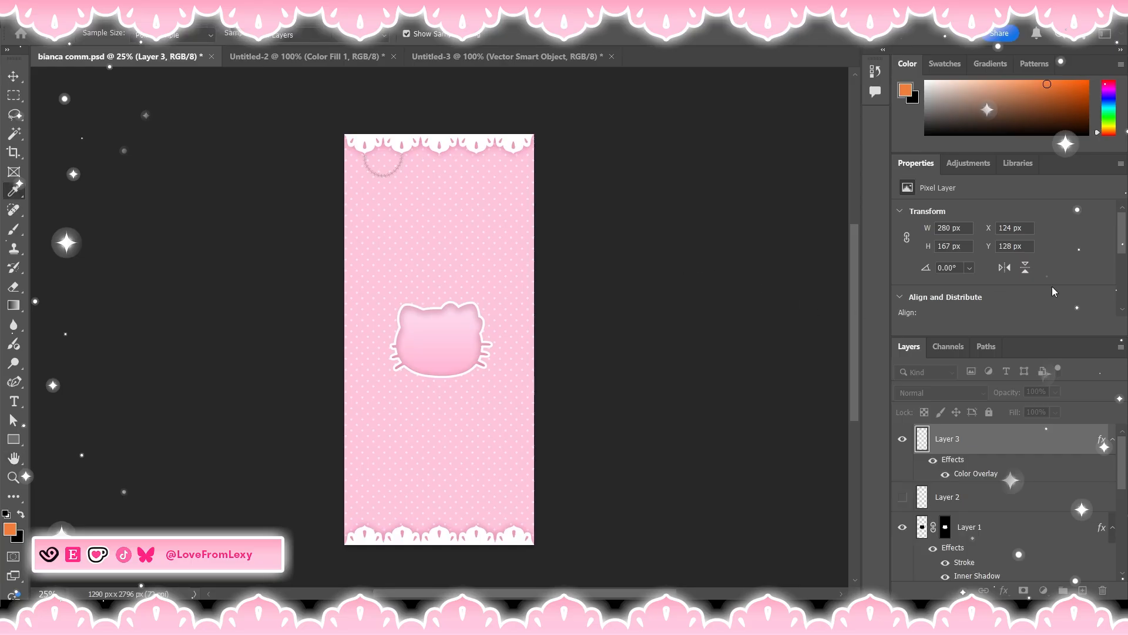
pyautogui.click(1051, 288)
pyautogui.click(806, 299)
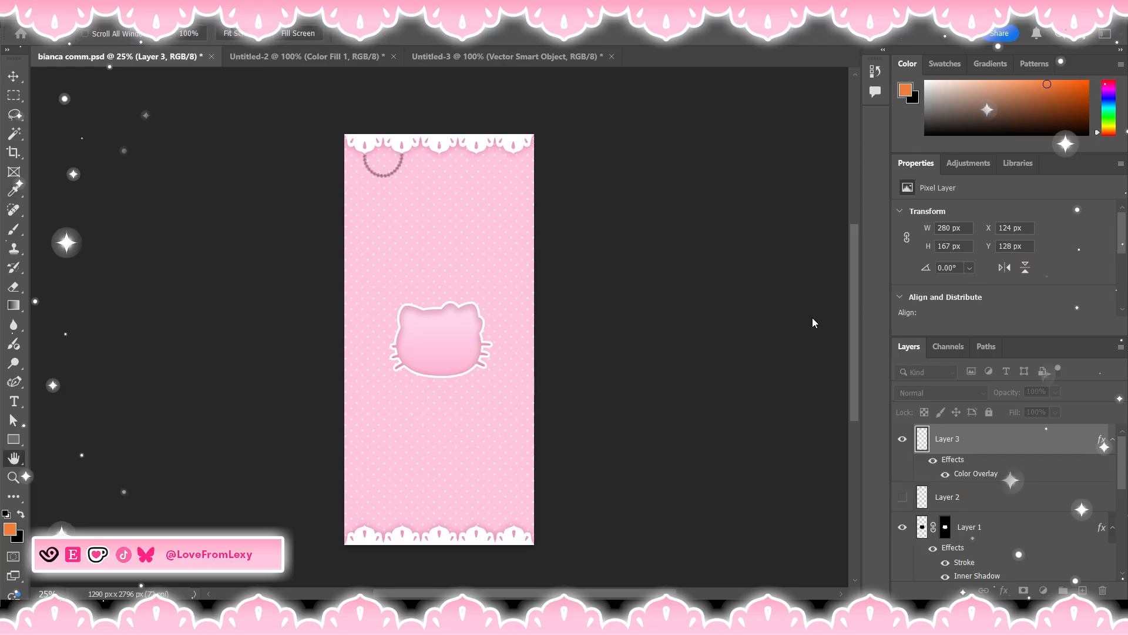
pyautogui.click(573, 525)
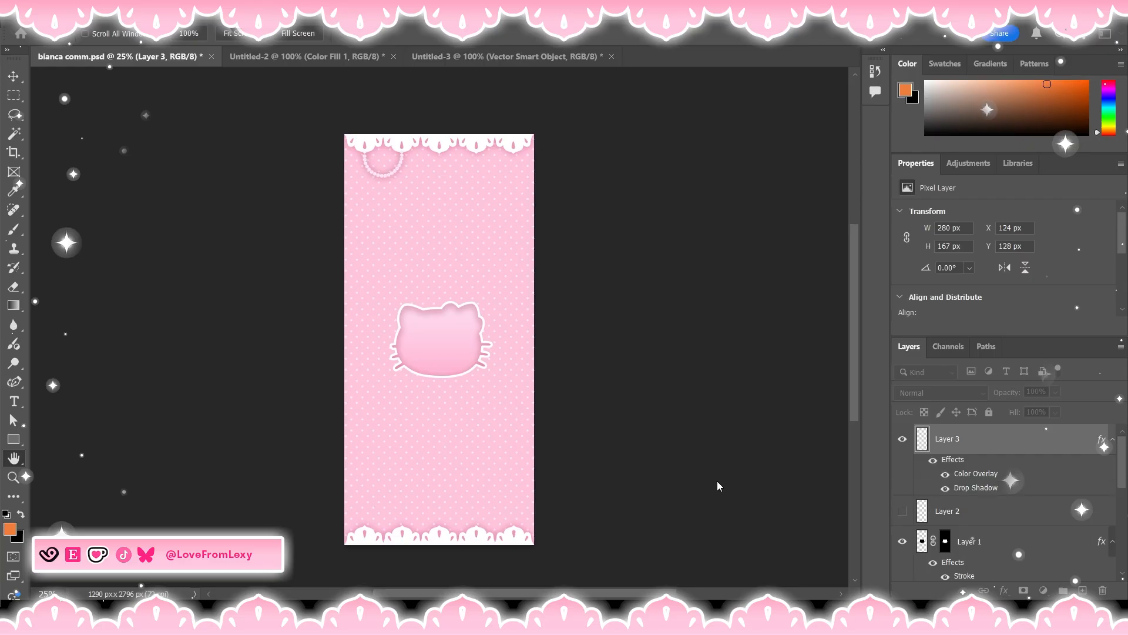
pyautogui.press('v')
pyautogui.click(683, 138)
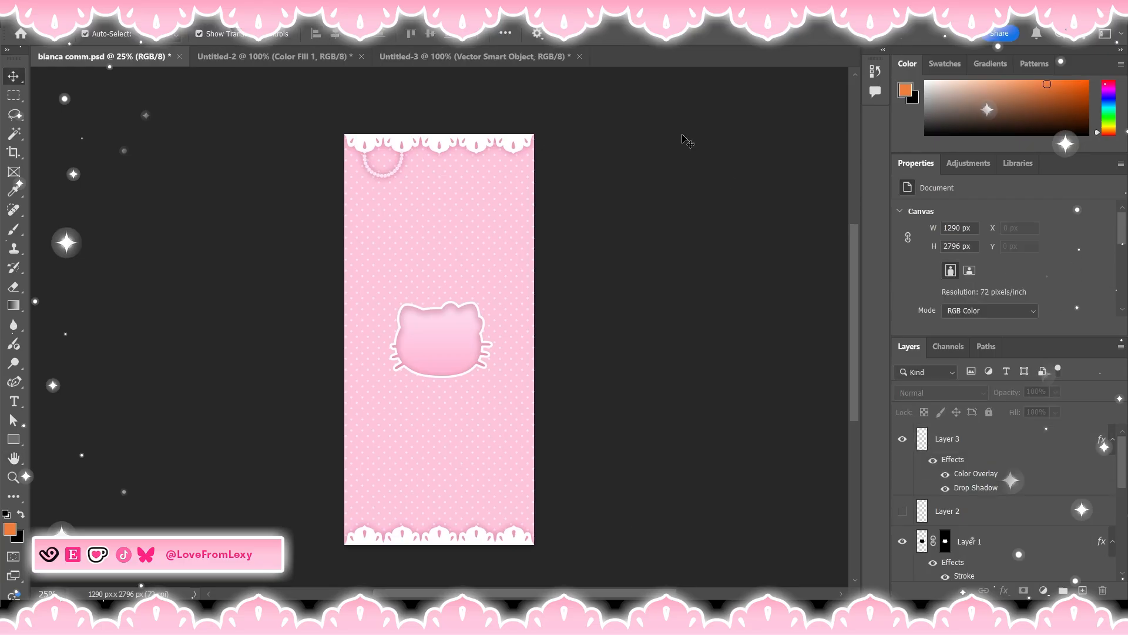
# - Rotate the pearl swag on Layer 3 very slightly to level it beneath the upper lace border
pyautogui.hotkey('ctrl', '+')
pyautogui.hotkey('ctrl', '+')
pyautogui.scroll(5, 297, 382)
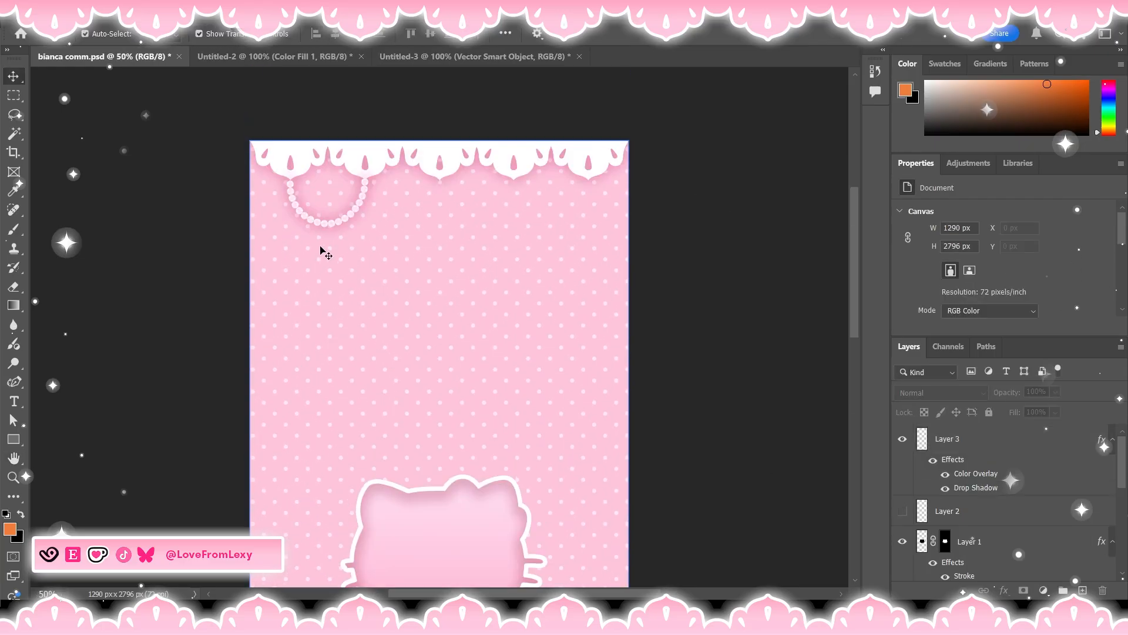
pyautogui.click(345, 218)
pyautogui.hotkey('ctrl', 't')
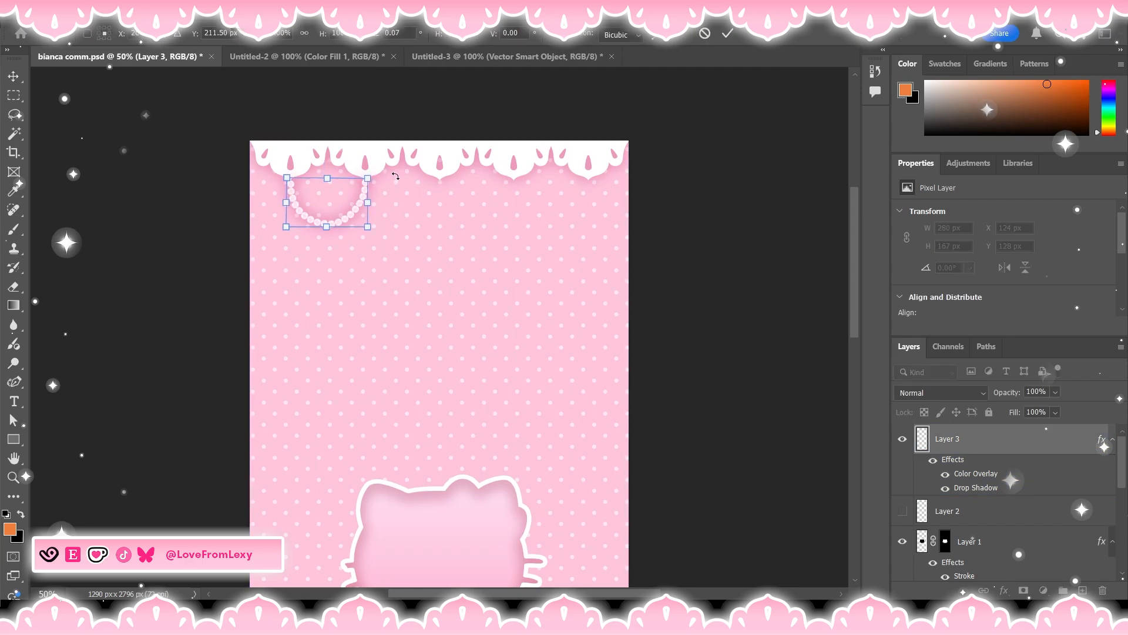
pyautogui.press('Return')
pyautogui.click(290, 189)
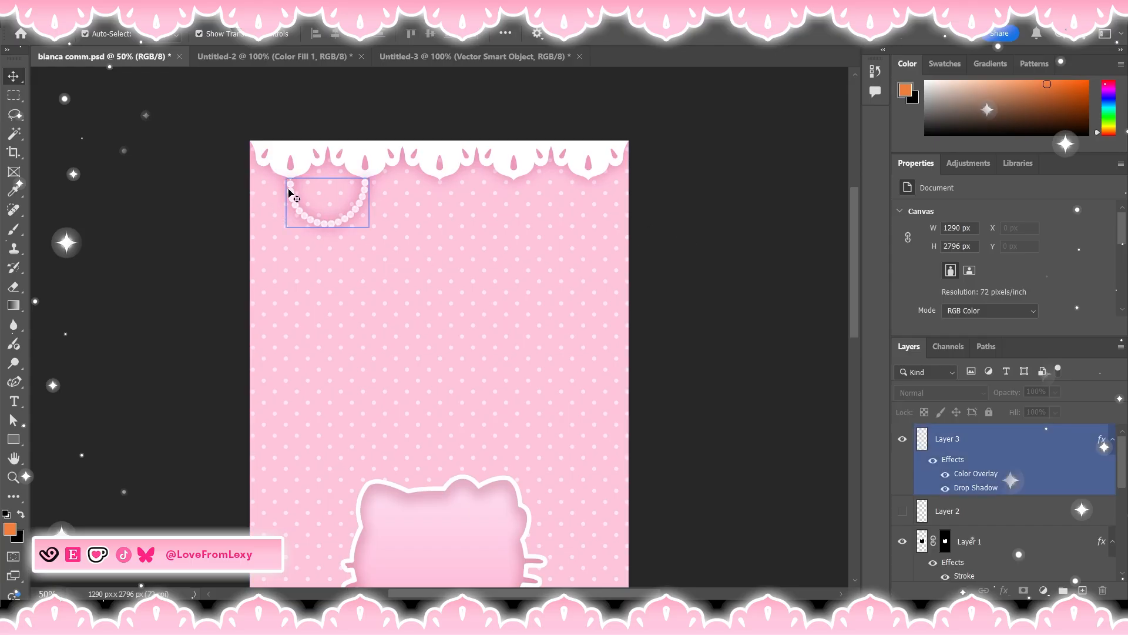
pyautogui.hotkey('ctrl', 't')
pyautogui.moveTo(278, 172); pyautogui.dragTo(279, 171)
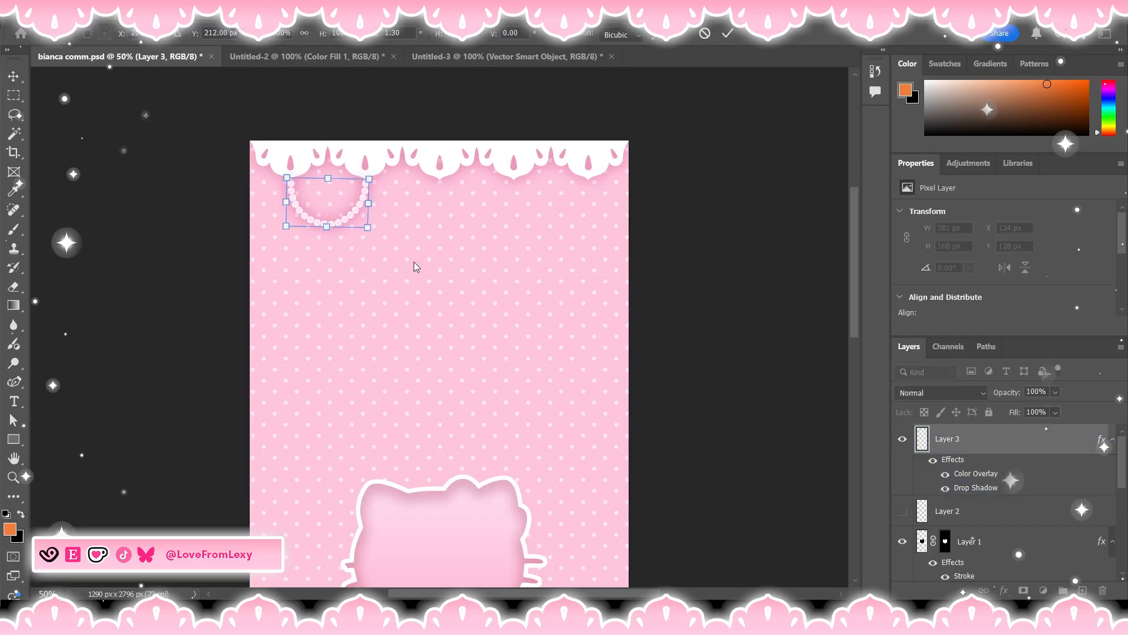
pyautogui.press('Return')
pyautogui.click(698, 259)
pyautogui.hotkey('ctrl', '-')
pyautogui.hotkey('ctrl', '-')
pyautogui.scroll(-8, 694, 259)
pyautogui.scroll(9, 694, 258)
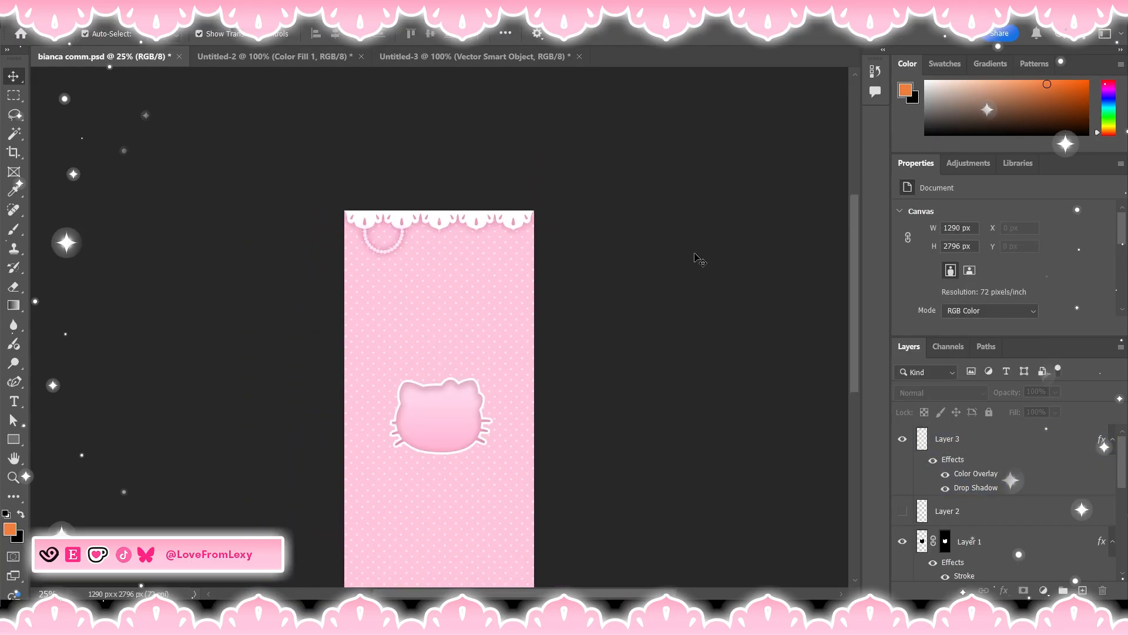
# - Rename the pearl swag's layer as "pearls"
pyautogui.hotkey('ctrl', '=')
pyautogui.hotkey('ctrl', '=')
pyautogui.hotkey('ctrl', '=')
pyautogui.click(297, 221)
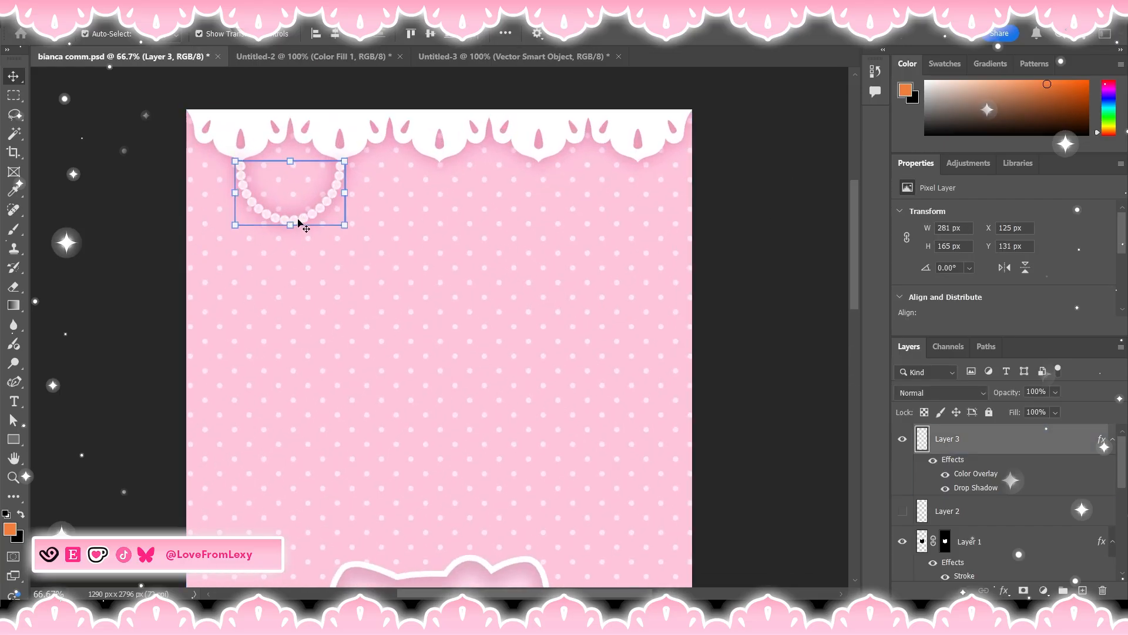
pyautogui.doubleClick(965, 438)
pyautogui.write('pearls')
pyautogui.press('Return')
# - Duplicate the pearls layer together with its effects, pasting the copy in place over the original swag
pyautogui.moveTo(329, 203); pyautogui.dragTo(427, 206)
pyautogui.hotkey('ctrl', 'z')
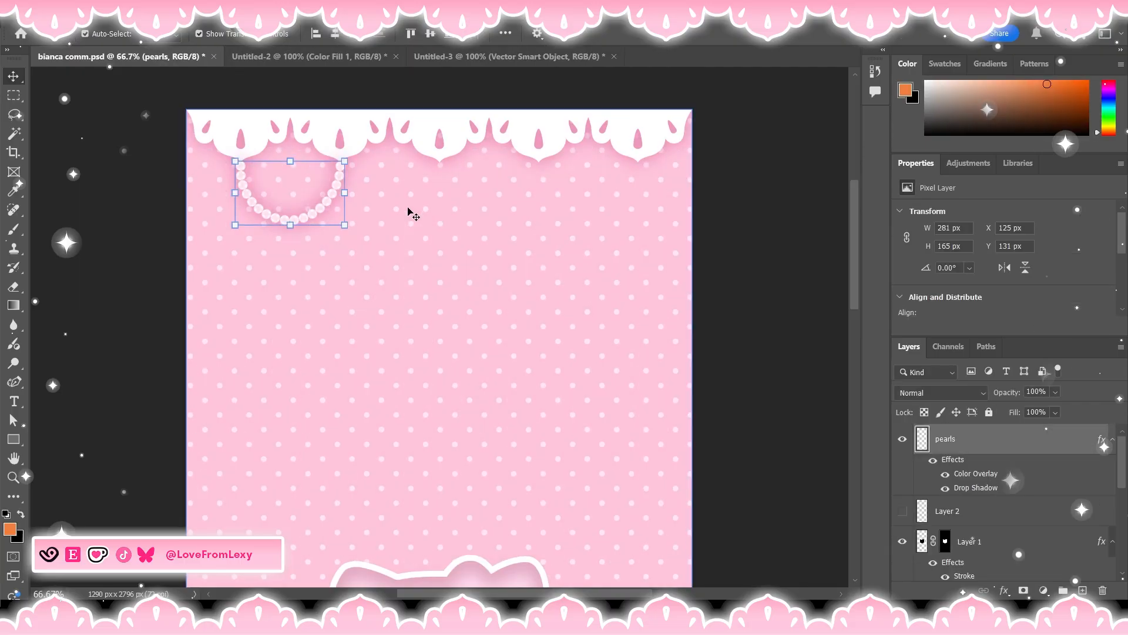
pyautogui.hotkey('ctrl', 't')
pyautogui.moveTo(345, 193)
pyautogui.mouseDown()
pyautogui.moveTo(370, 193)
pyautogui.moveTo(345, 193)
pyautogui.mouseUp()
pyautogui.press('Return')
pyautogui.hotkey('ctrl', 'c')
pyautogui.hotkey('ctrl', 'v')
pyautogui.hotkey('ctrl', 'z')
pyautogui.hotkey('ctrl', 'shift', 'v')
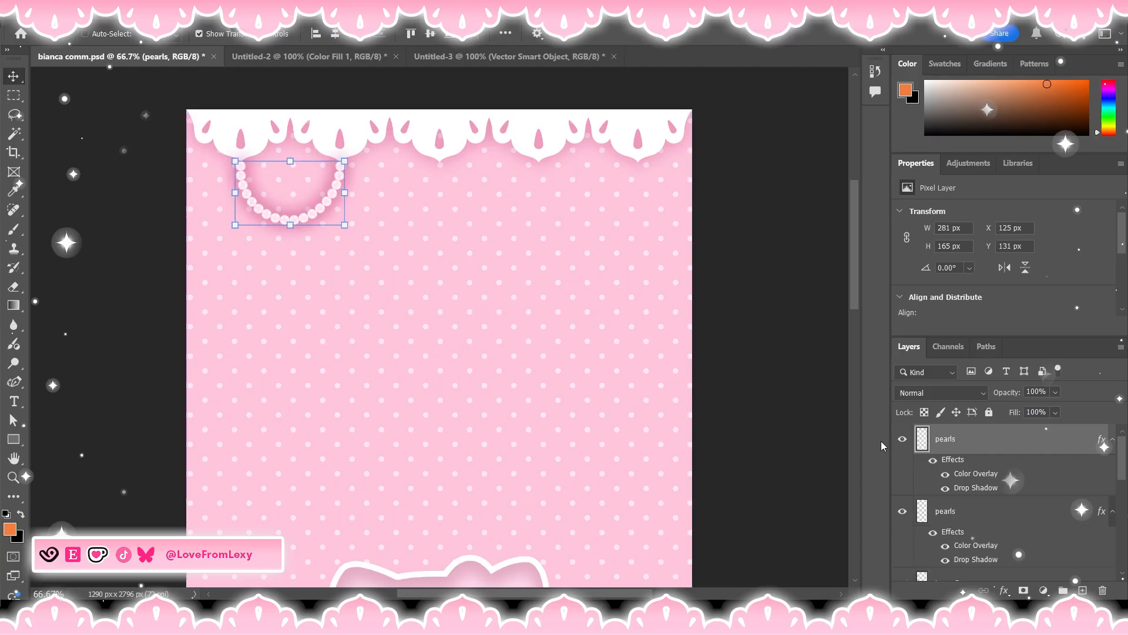
# - Move the duplicated pearl swag horizontally to X 887 px, beneath the two right-hand full lace scallops
pyautogui.hotkey('ctrl', 't')
pyautogui.moveTo(331, 211); pyautogui.dragTo(627, 224)
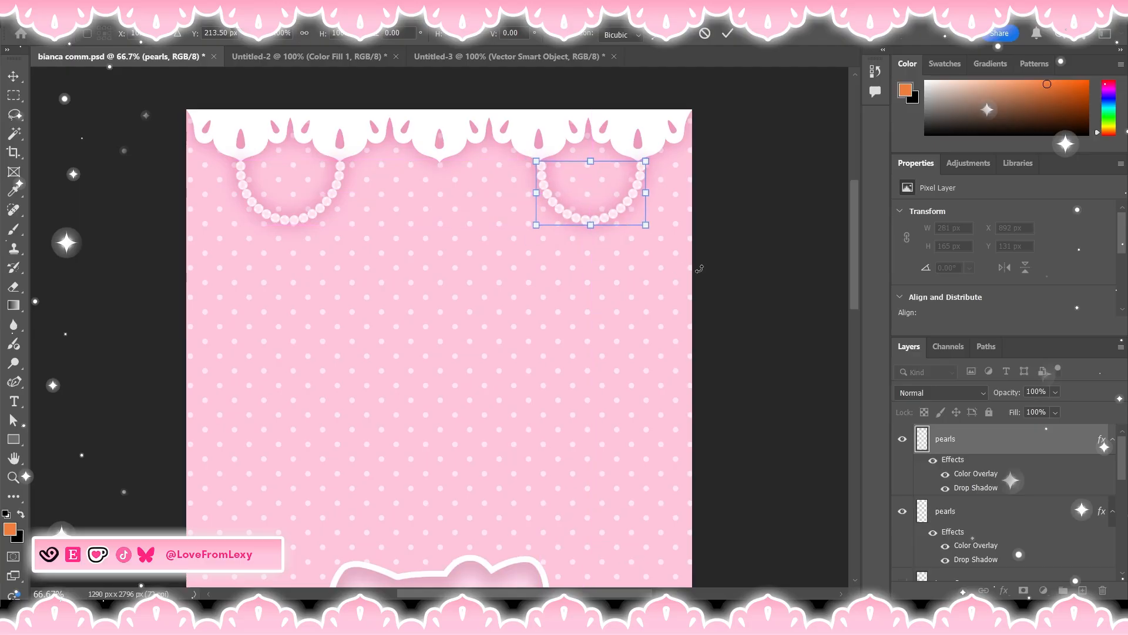
pyautogui.press('Return')
pyautogui.click(784, 216)
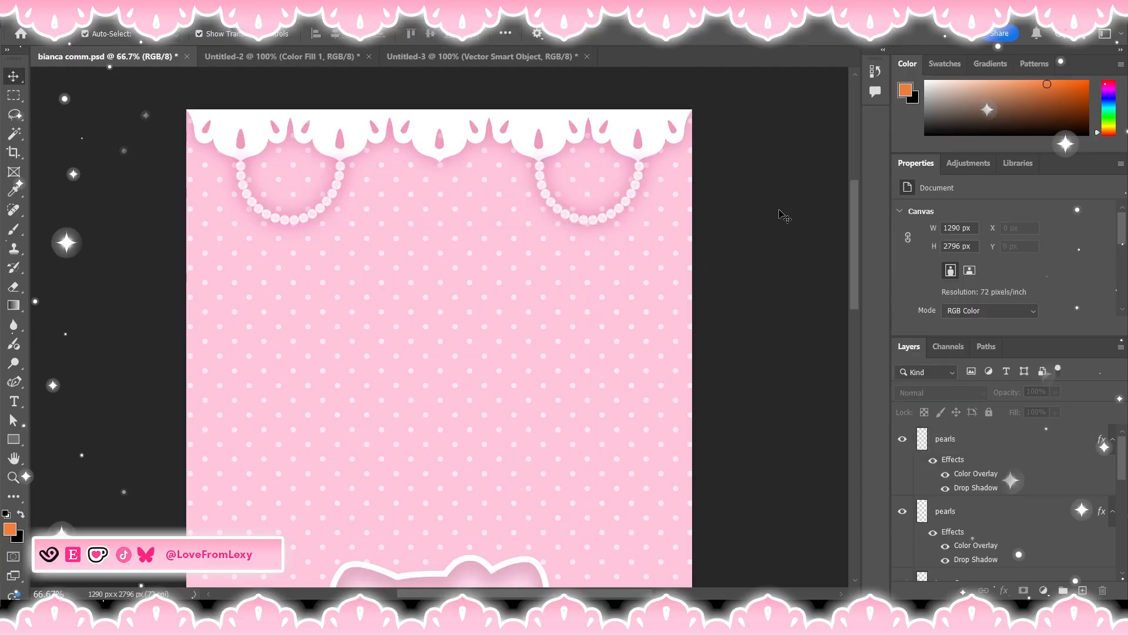
# - Examine the symmetry and spacing of the two pearl swags against the whole wallpaper
pyautogui.hotkey('ctrl', '-')
pyautogui.hotkey('ctrl', '-')
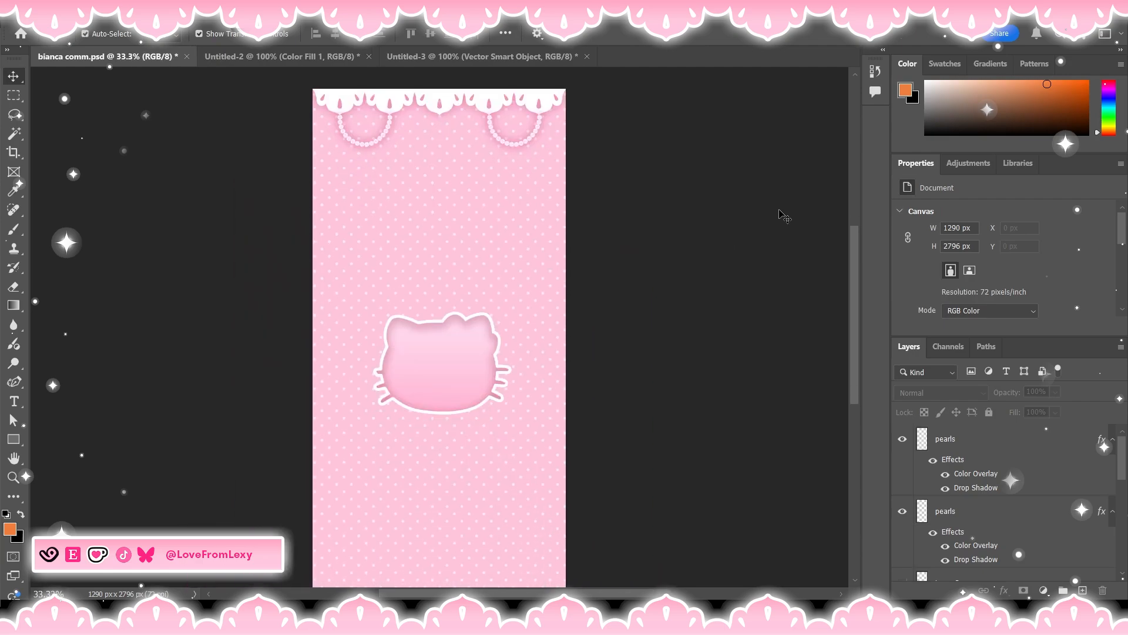
pyautogui.scroll(2, 784, 215)
pyautogui.scroll(-3, 785, 216)
pyautogui.scroll(3, 785, 215)
pyautogui.scroll(-3, 785, 215)
pyautogui.scroll(2, 785, 215)
pyautogui.scroll(-3, 784, 215)
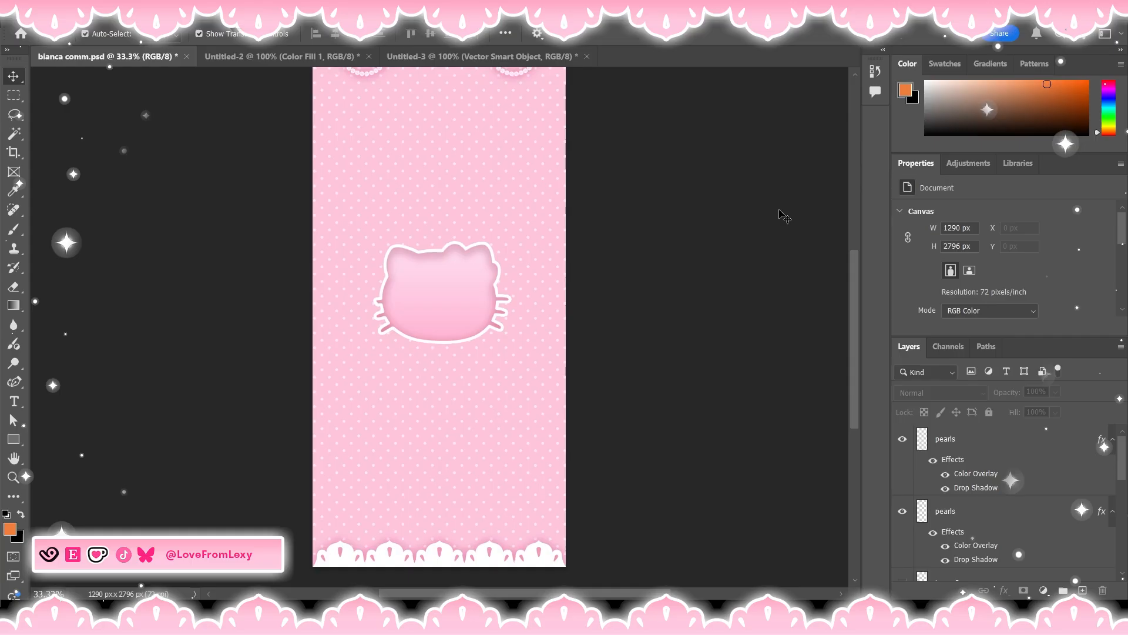
pyautogui.scroll(2, 784, 215)
pyautogui.scroll(-1, 784, 215)
pyautogui.scroll(4, 784, 215)
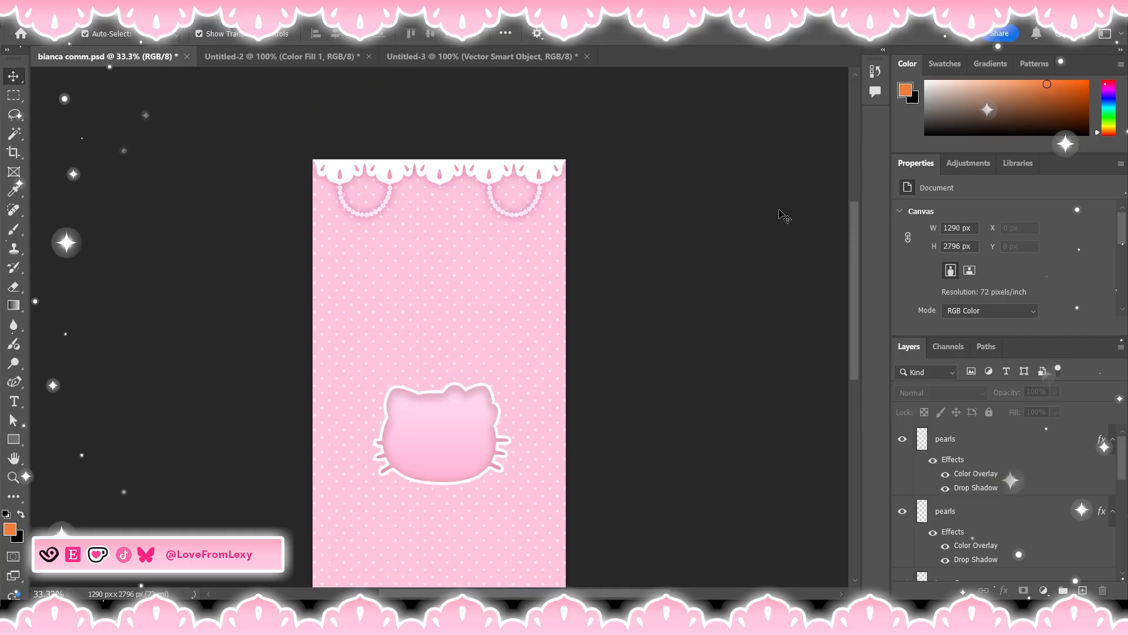
# - Create a new empty layer above the pearl swag layers
pyautogui.hotkey('ctrl', '+')
pyautogui.scroll(3, 780, 222)
pyautogui.click(994, 445)
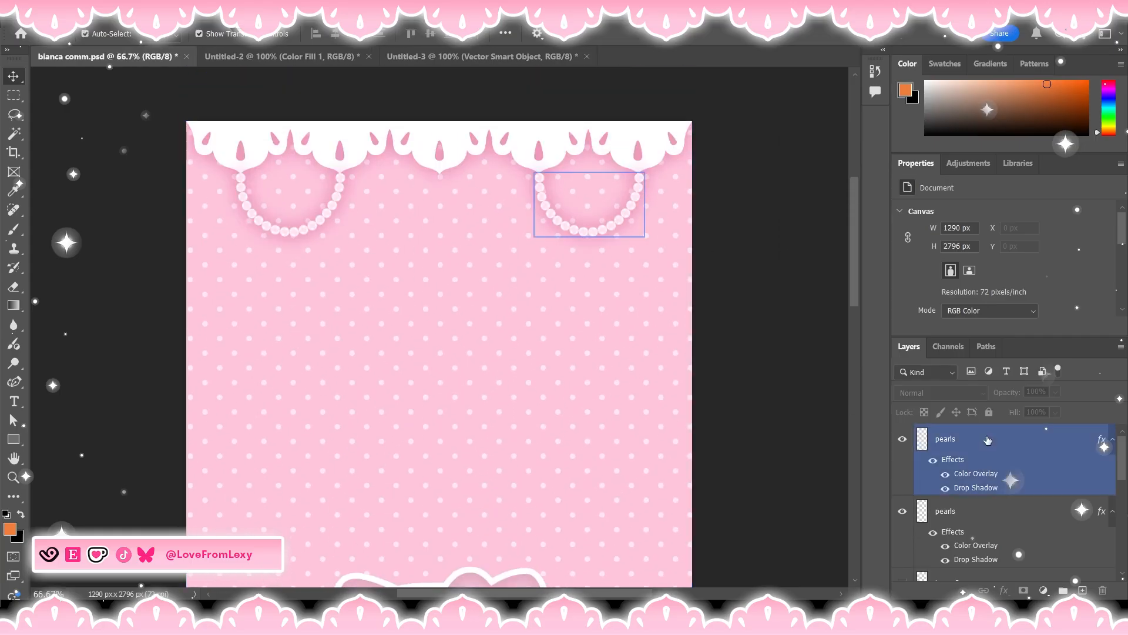
pyautogui.click(1083, 590)
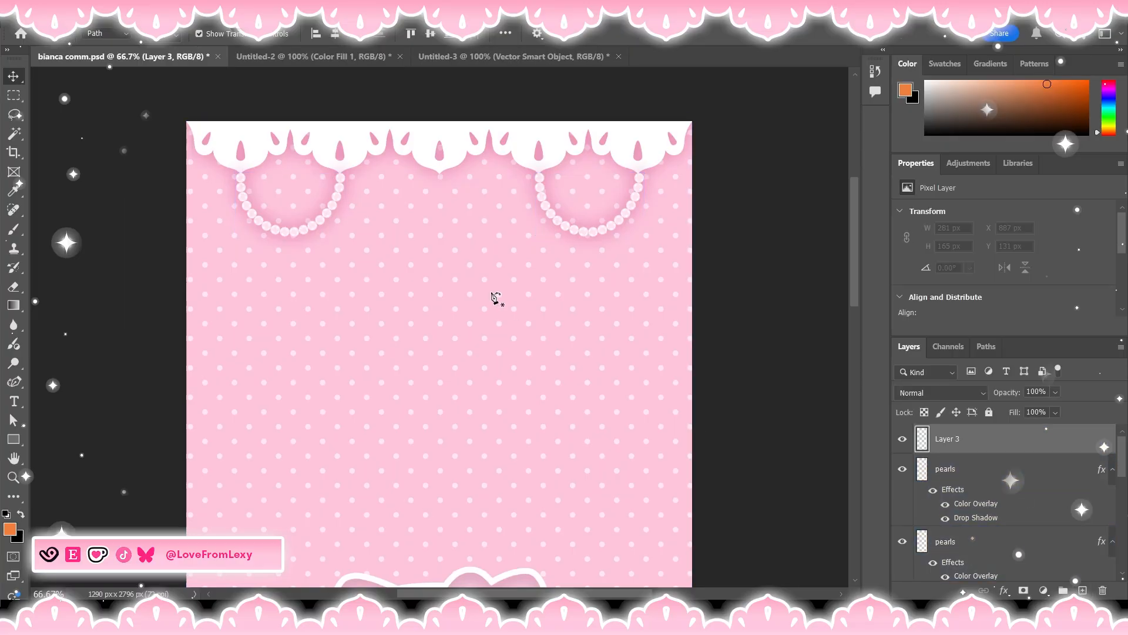
# - Draw a straight vertical Pen tool path hanging down from the tip of the center lace scallop
pyautogui.press('p')
pyautogui.click(439, 173)
pyautogui.click(439, 274)
pyautogui.hotkey('ctrl', 'z')
pyautogui.hotkey('ctrl', 'z')
pyautogui.click(439, 175)
pyautogui.click(440, 301)
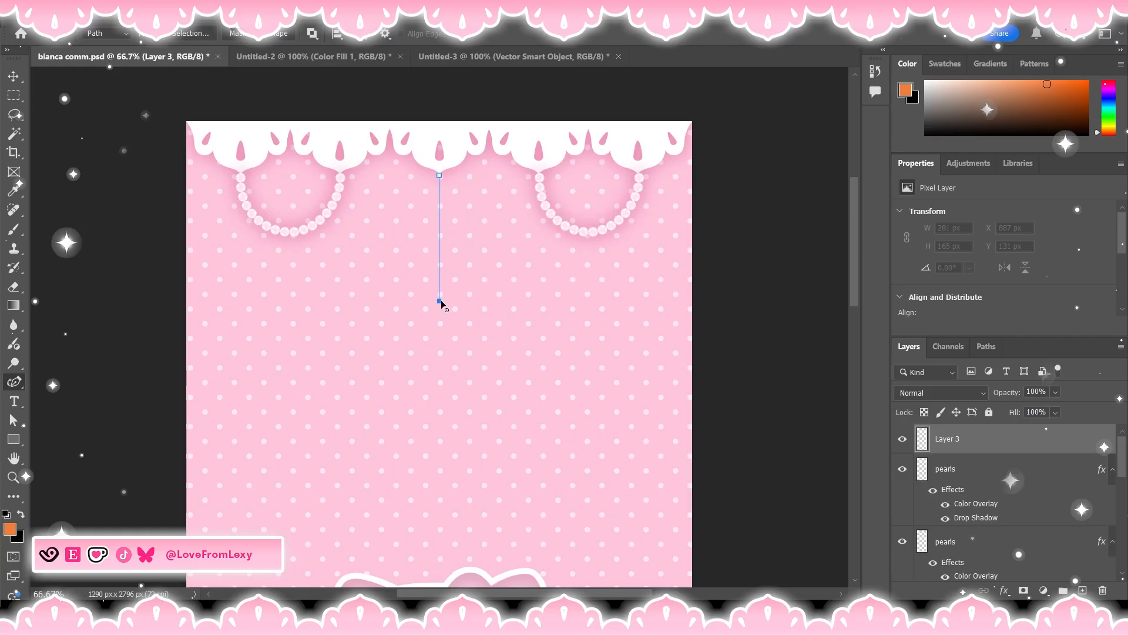
pyautogui.hotkey('ctrl', '-')
pyautogui.hotkey('ctrl', '-')
pyautogui.scroll(-5, 477, 285)
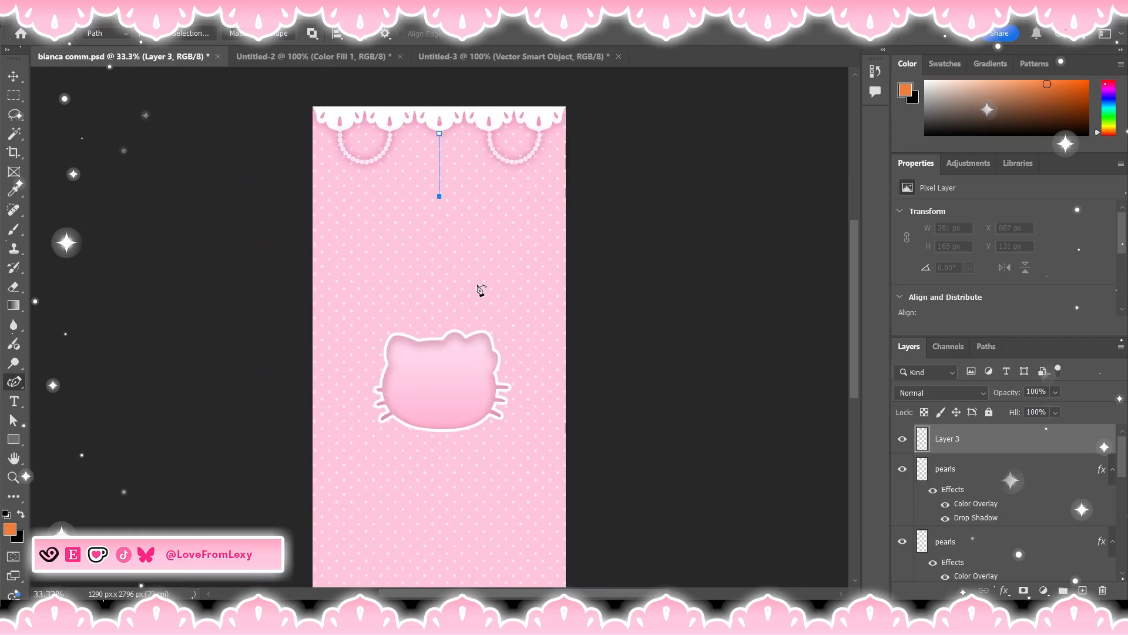
pyautogui.scroll(5, 479, 288)
pyautogui.hotkey('ctrl', '+')
pyautogui.hotkey('ctrl', '+')
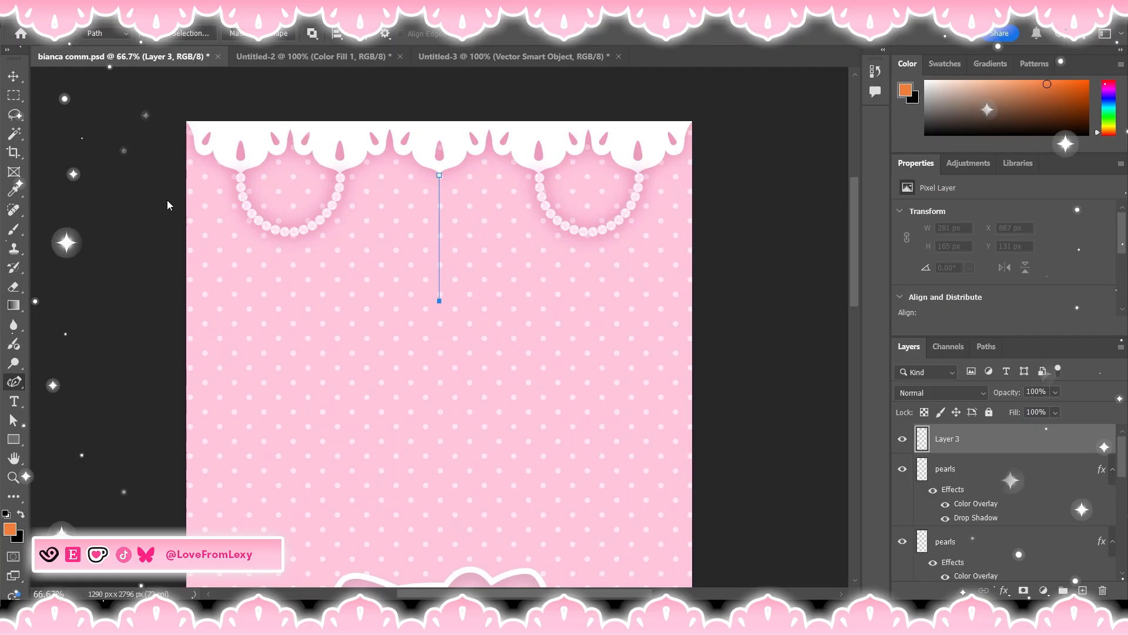
# - Fill the vertical path with pearls and copy the swag's Color Overlay and Drop Shadow effects onto Layer 3
pyautogui.click(845, 127)
pyautogui.click(13, 77)
pyautogui.click(964, 505)
pyautogui.click(979, 441)
pyautogui.rightClick(980, 441)
pyautogui.click(1025, 376)
pyautogui.click(96, 140)
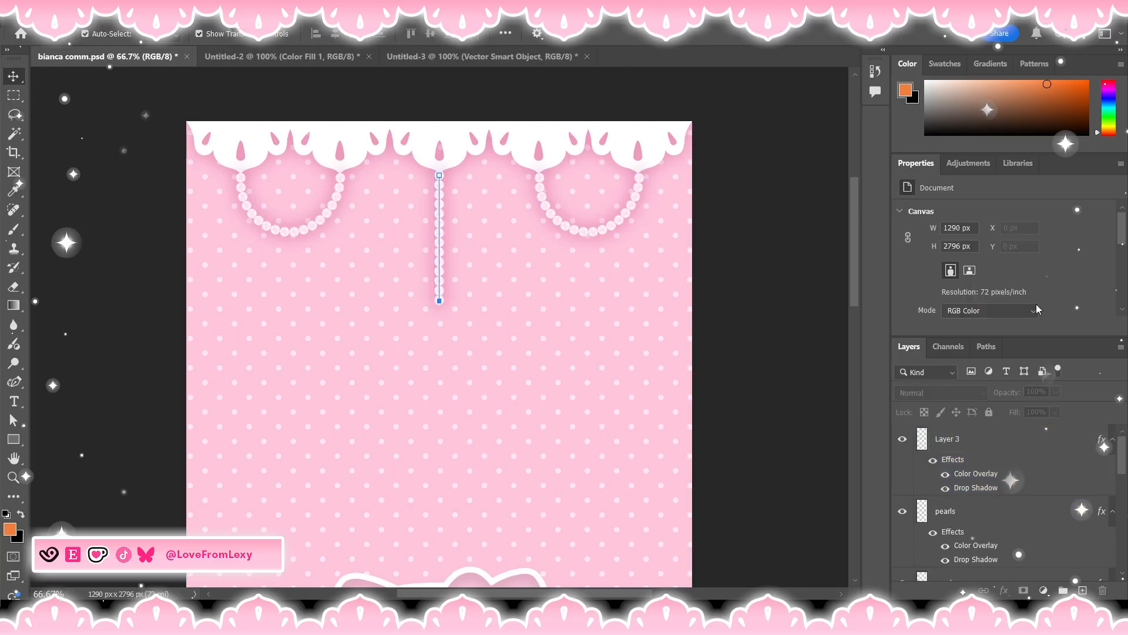
# - Rename the vertical strand's layer as "middle pearl"
pyautogui.click(946, 442)
pyautogui.doubleClick(946, 442)
pyautogui.write('middle pearl')
pyautogui.press('Return')
# - Save the document and deselect the work path along the middle pearl strand
pyautogui.click(772, 291)
pyautogui.hotkey('ctrl', 's')
pyautogui.click(987, 346)
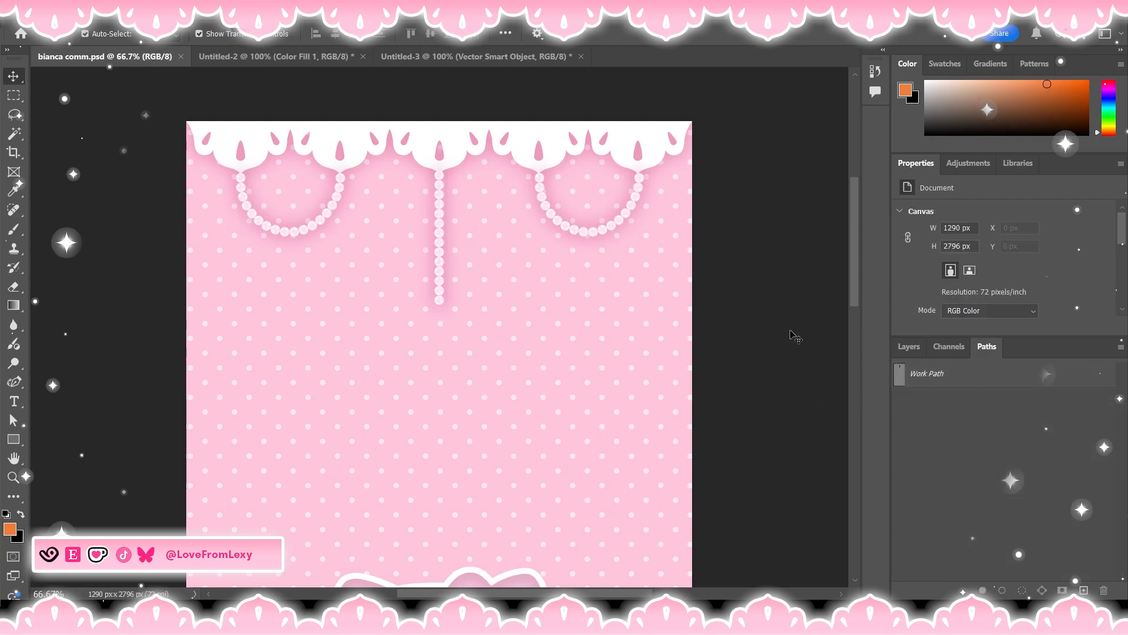
# - Examine the length and placement of the middle pearl strand against the whole wallpaper
pyautogui.hotkey('ctrl', '-')
pyautogui.hotkey('ctrl', '-')
pyautogui.scroll(-4, 791, 332)
pyautogui.scroll(3, 792, 331)
pyautogui.scroll(-2, 791, 332)
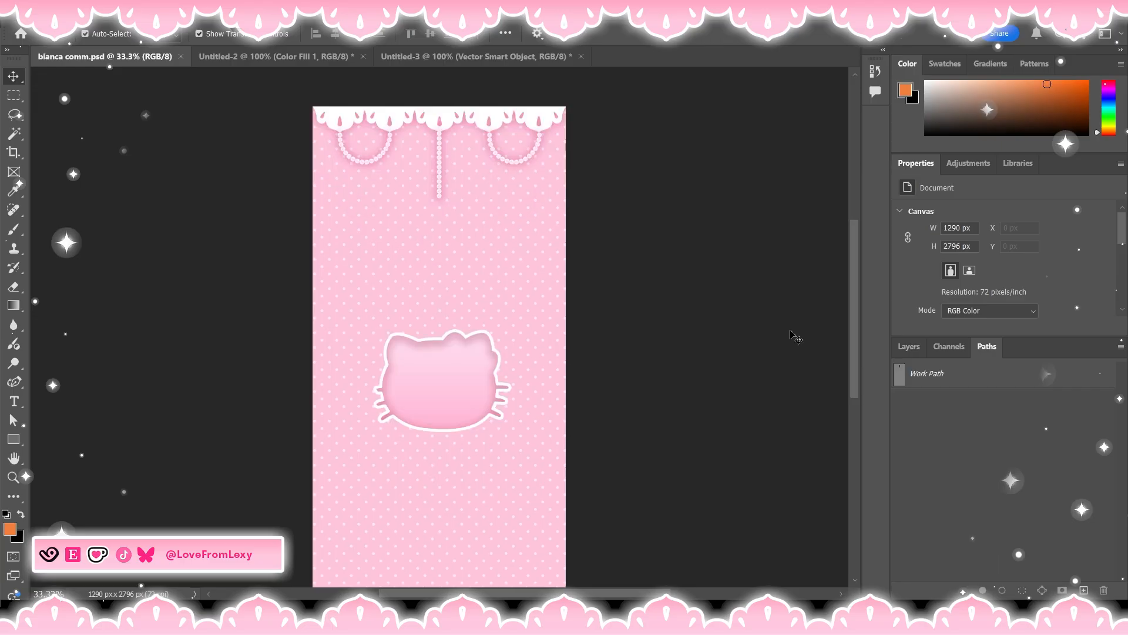
pyautogui.scroll(2, 791, 336)
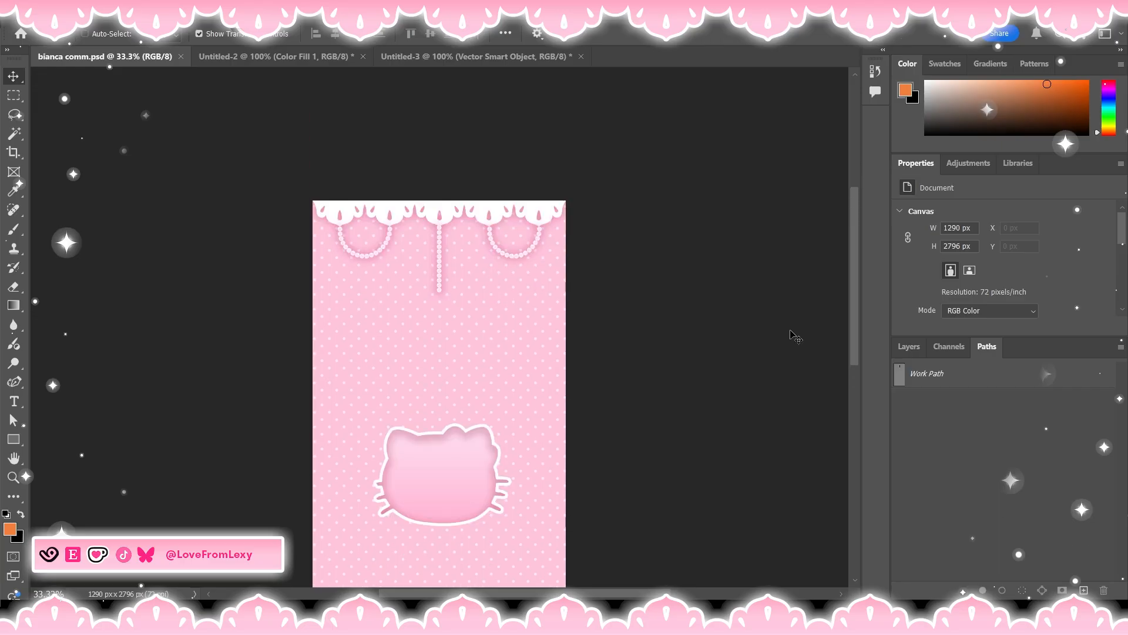
pyautogui.hotkey('ctrl', '+')
pyautogui.hotkey('ctrl', '+')
pyautogui.scroll(1, 789, 335)
# - Duplicate the right-hand pearl swag and move the copy to X 637 px, Y 61 px, beside the middle strand
pyautogui.keyDown('ctrl'); pyautogui.click(581, 231); pyautogui.keyUp('ctrl')
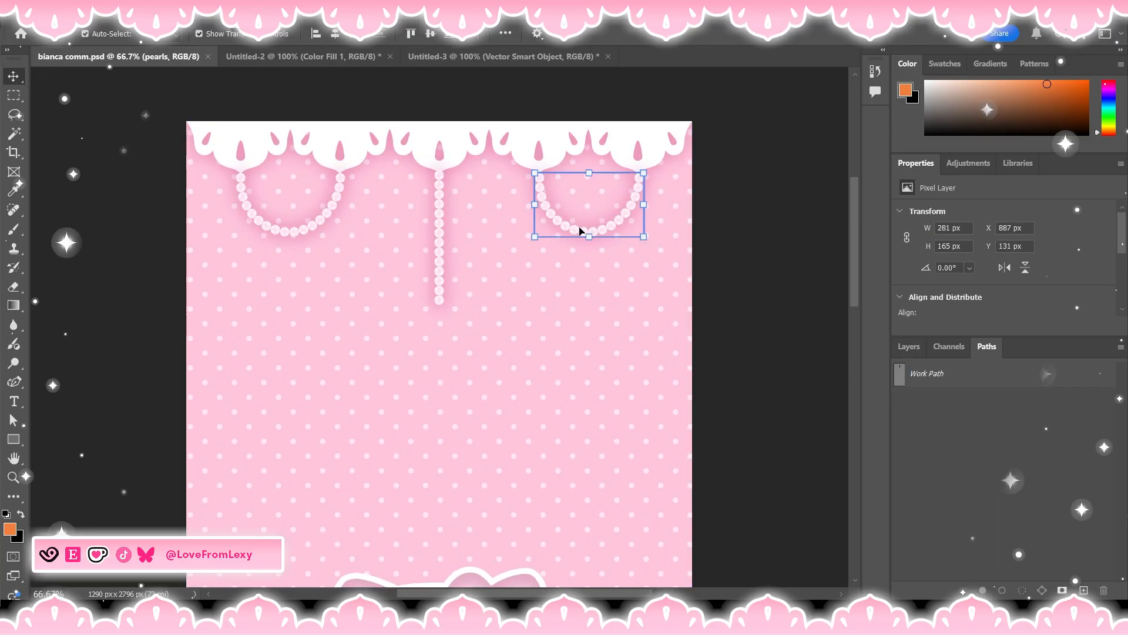
pyautogui.click(587, 228)
pyautogui.click(439, 230)
pyautogui.click(911, 349)
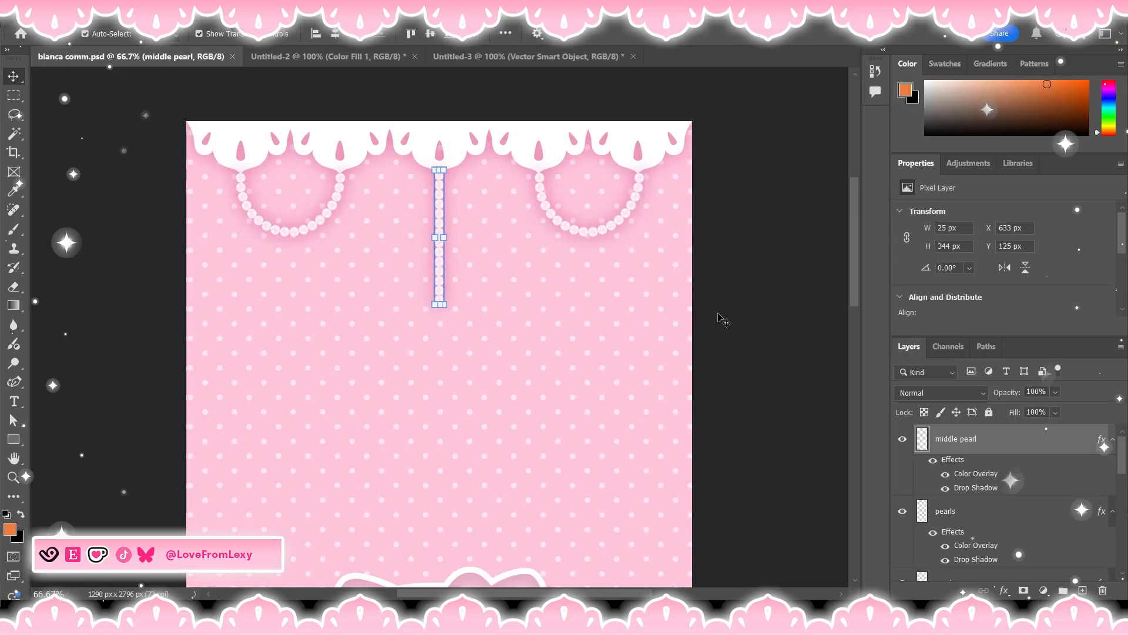
pyautogui.hotkey('alt', '[')
pyautogui.hotkey('shift', 'Left')
pyautogui.hotkey('shift', 'Left')
pyautogui.hotkey('shift', 'Left')
pyautogui.hotkey('shift', 'Left')
pyautogui.hotkey('shift', 'Left')
pyautogui.hotkey('shift', 'Left')
pyautogui.hotkey('shift', 'Left')
pyautogui.hotkey('shift', 'Left')
pyautogui.hotkey('shift', 'Left')
pyautogui.hotkey('shift', 'Left')
pyautogui.hotkey('shift', 'Left')
pyautogui.hotkey('shift', 'Left')
pyautogui.hotkey('shift', 'Left')
pyautogui.hotkey('shift', 'Left')
pyautogui.hotkey('shift', 'Left')
pyautogui.hotkey('shift', 'Left')
pyautogui.hotkey('shift', 'Left')
pyautogui.hotkey('shift', 'Left')
pyautogui.hotkey('shift', 'Left')
pyautogui.hotkey('shift', 'Left')
pyautogui.hotkey('shift', 'Up')
pyautogui.hotkey('shift', 'Up')
pyautogui.hotkey('shift', 'Up')
pyautogui.hotkey('shift', 'Up')
pyautogui.hotkey('shift', 'Up')
pyautogui.hotkey('shift', 'Up')
pyautogui.hotkey('shift', 'Up')
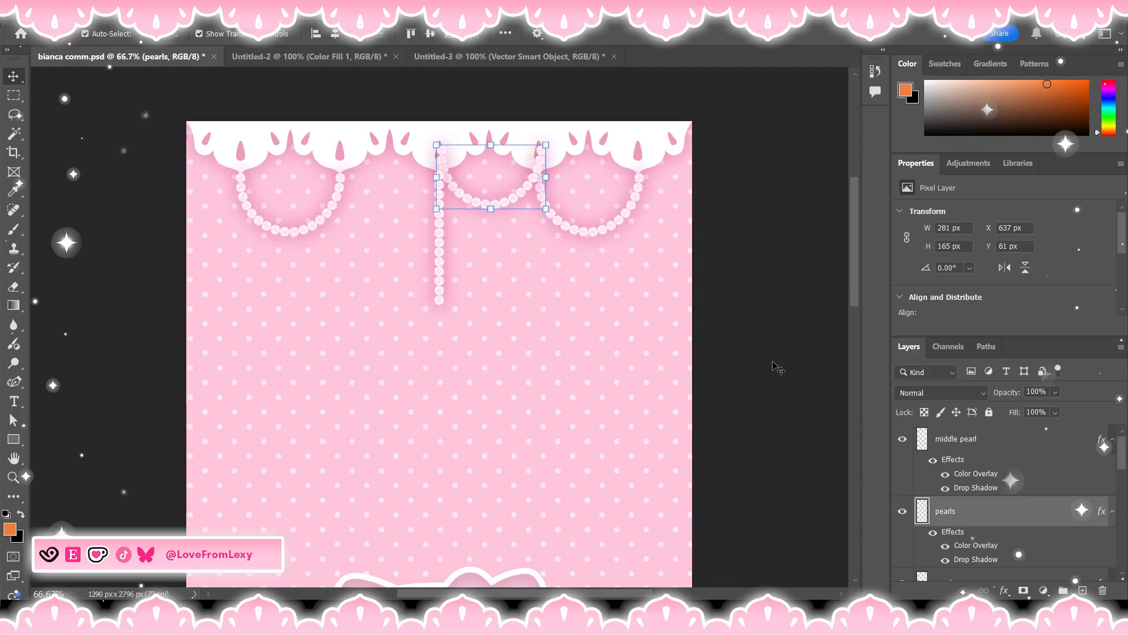
# - Place the copied pearl swag's layer beneath the top lace in the layer stack and add a layer mask to it
pyautogui.scroll(-5, 999, 499)
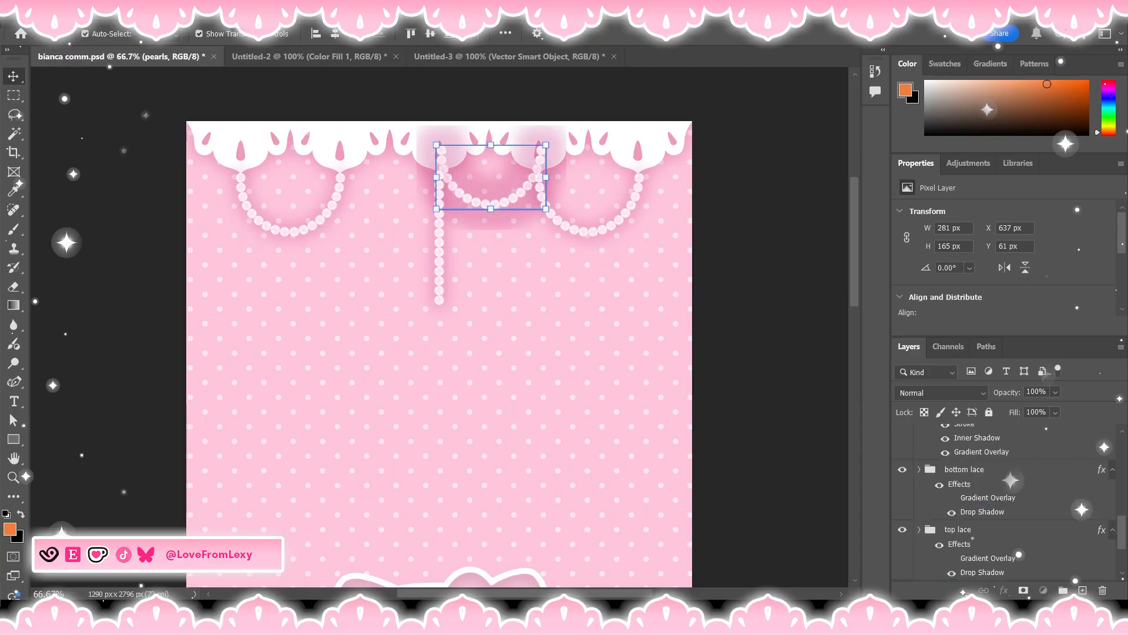
pyautogui.scroll(-5, 999, 499)
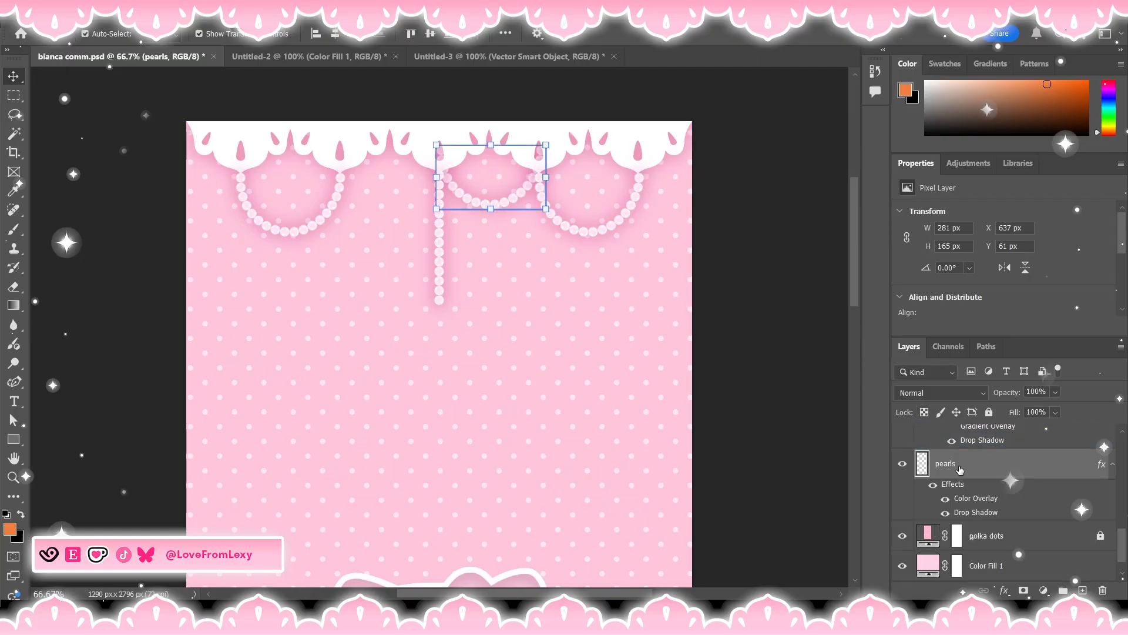
pyautogui.click(1023, 590)
pyautogui.press('e')
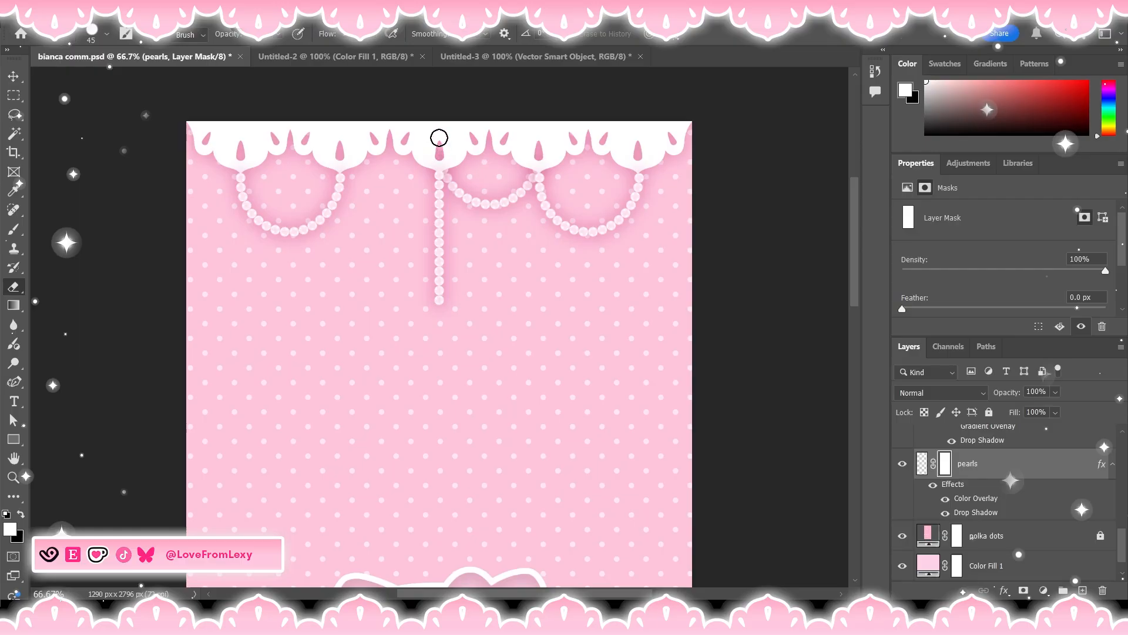
pyautogui.press('v')
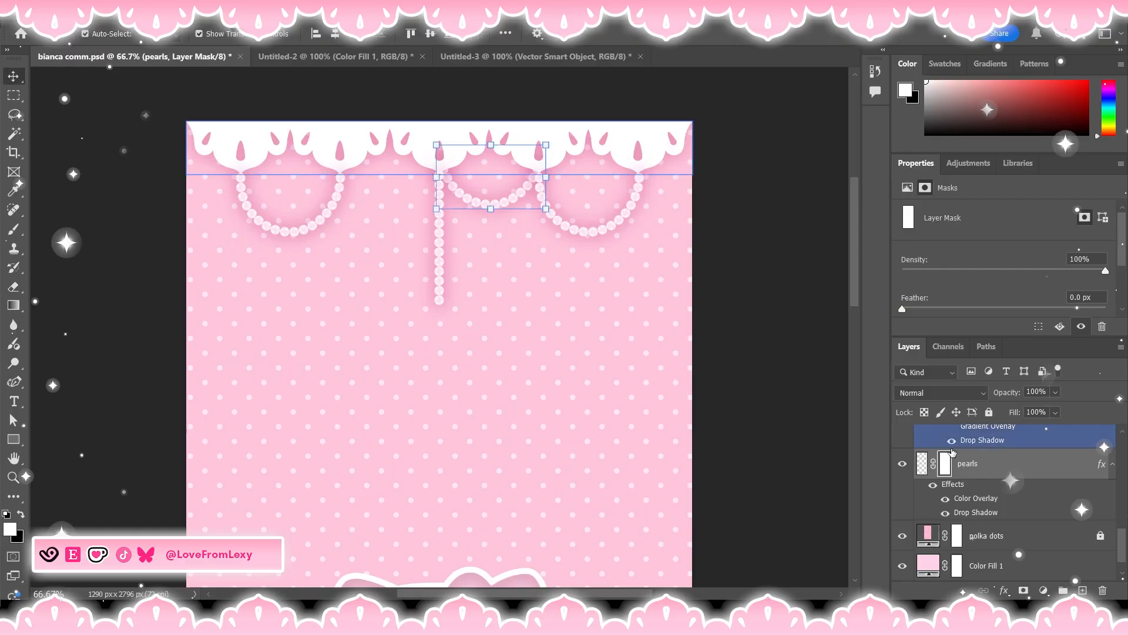
# - Duplicate the short pearl swag to the other side of the middle strand, mirroring its position, and deselect the layer
pyautogui.hotkey('alt', 'Tab')
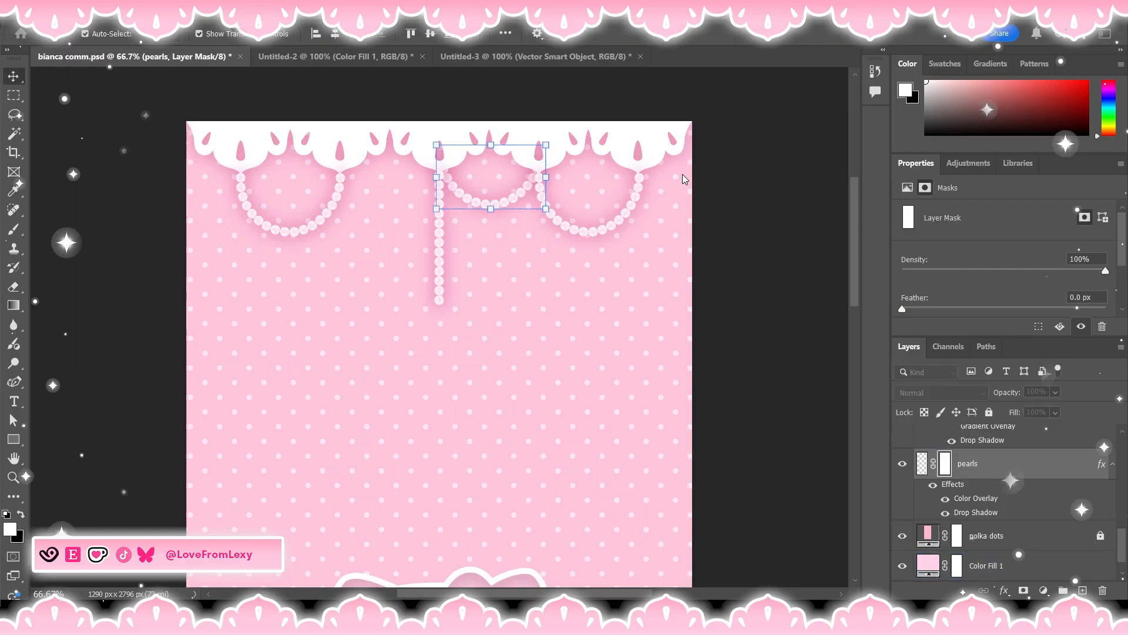
pyautogui.moveTo(507, 197); pyautogui.dragTo(406, 200)
pyautogui.click(805, 285)
# - Review the pearl swags against the whole wallpaper down to the bottom lace and save the document
pyautogui.hotkey('ctrl', '-')
pyautogui.hotkey('ctrl', '-')
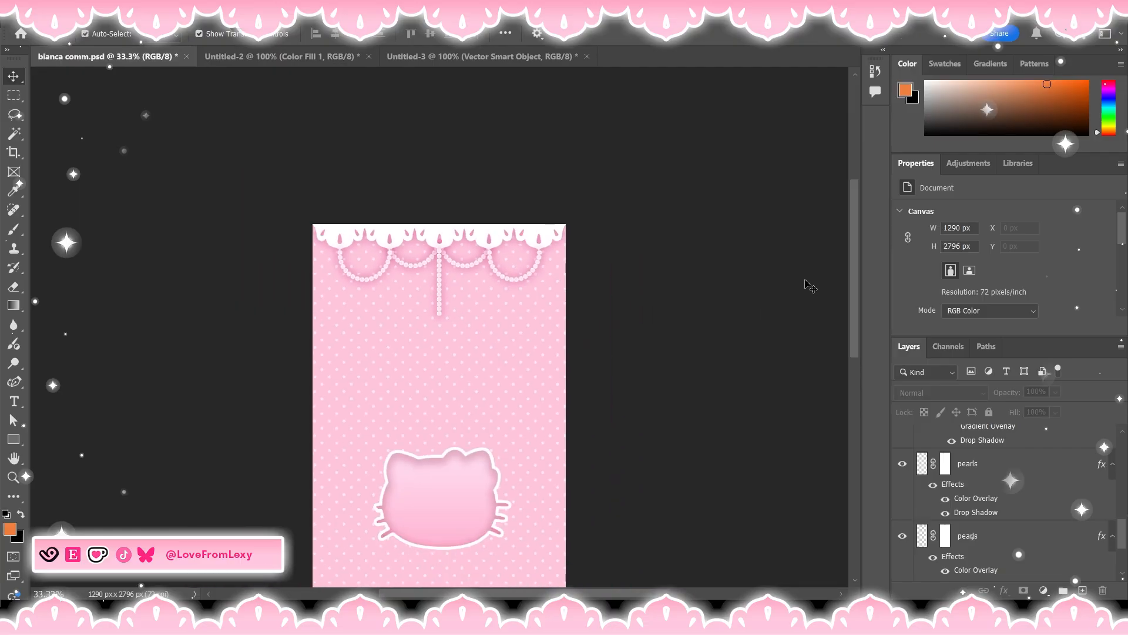
pyautogui.scroll(-4, 805, 285)
pyautogui.scroll(2, 805, 285)
pyautogui.scroll(-2, 806, 285)
pyautogui.scroll(2, 805, 285)
pyautogui.scroll(-2, 805, 286)
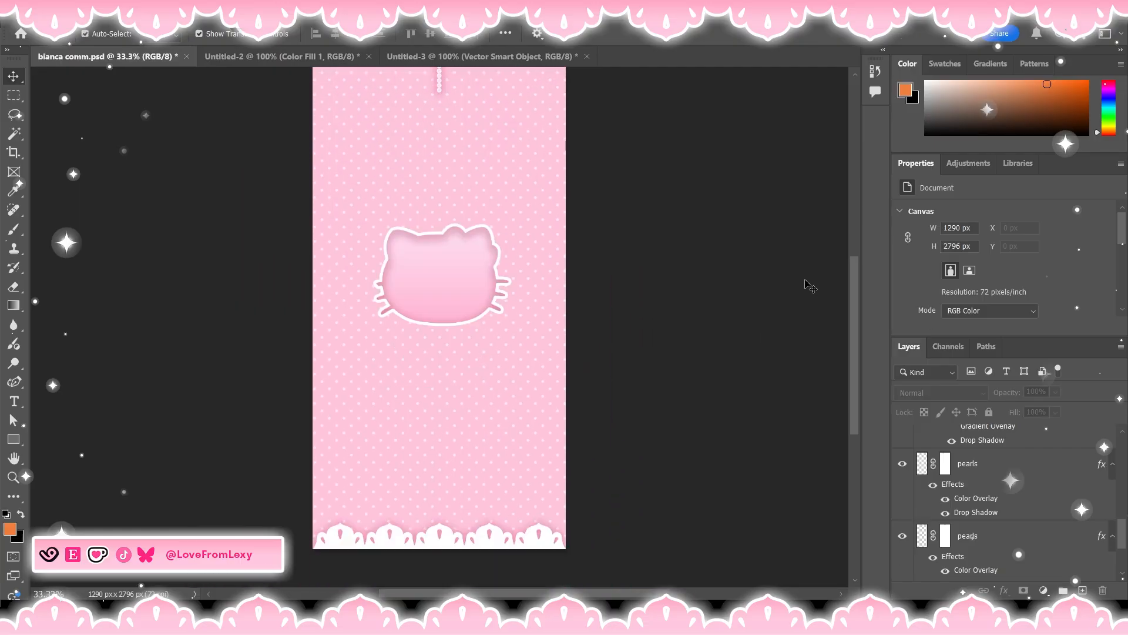
pyautogui.scroll(3, 805, 285)
pyautogui.hotkey('ctrl', '+')
pyautogui.scroll(2, 510, 335)
pyautogui.scroll(2, 510, 335)
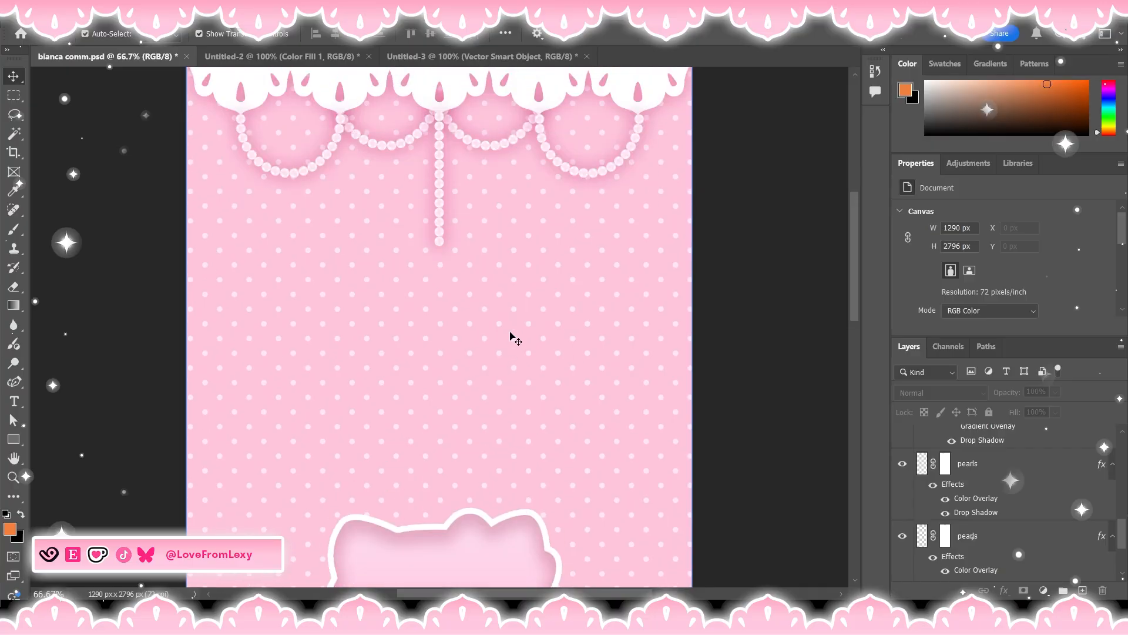
pyautogui.hotkey('ctrl', 's')
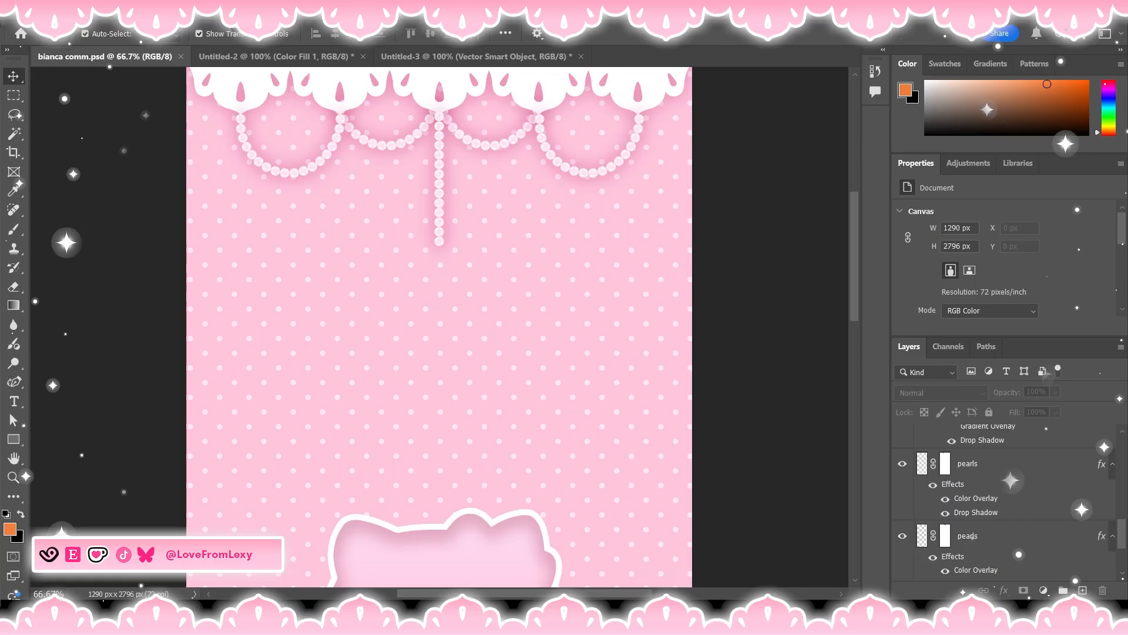
# - Paste the vector bow as a smart object, enlarge it to about 199 × 143 px and place it below the middle pearl strand
pyautogui.hotkey('ctrl', 'v')
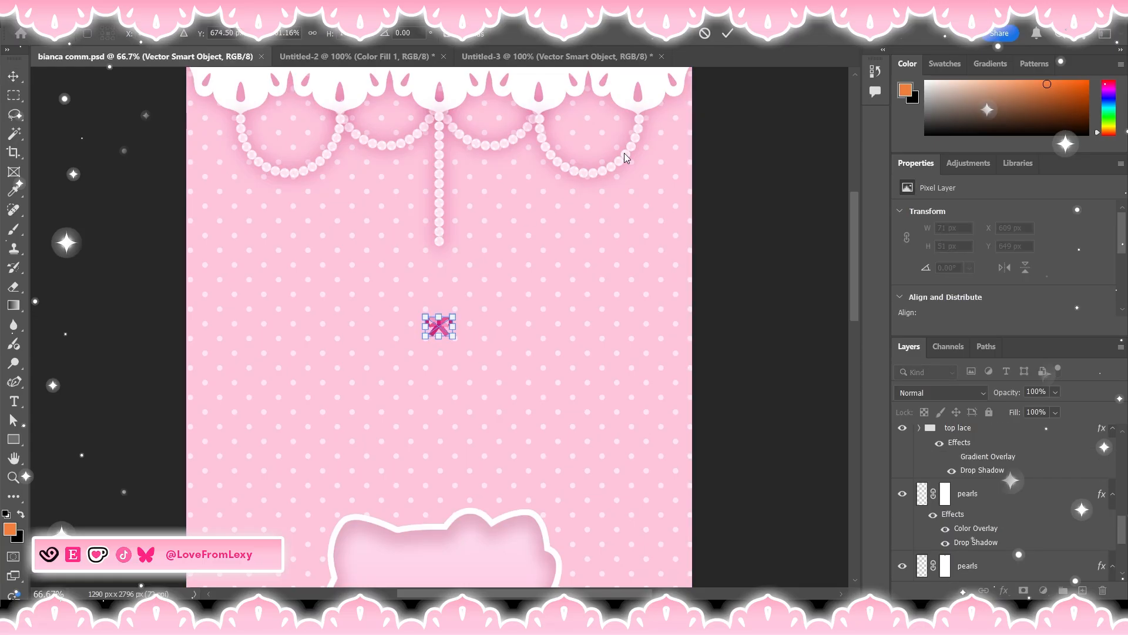
pyautogui.moveTo(453, 318); pyautogui.dragTo(445, 271)
pyautogui.press('Return')
# - Rename the pasted smart object's layer as "bow"
pyautogui.scroll(1, 1030, 497)
pyautogui.scroll(3, 1030, 497)
pyautogui.doubleClick(954, 439)
pyautogui.write('bow')
pyautogui.press('Return')
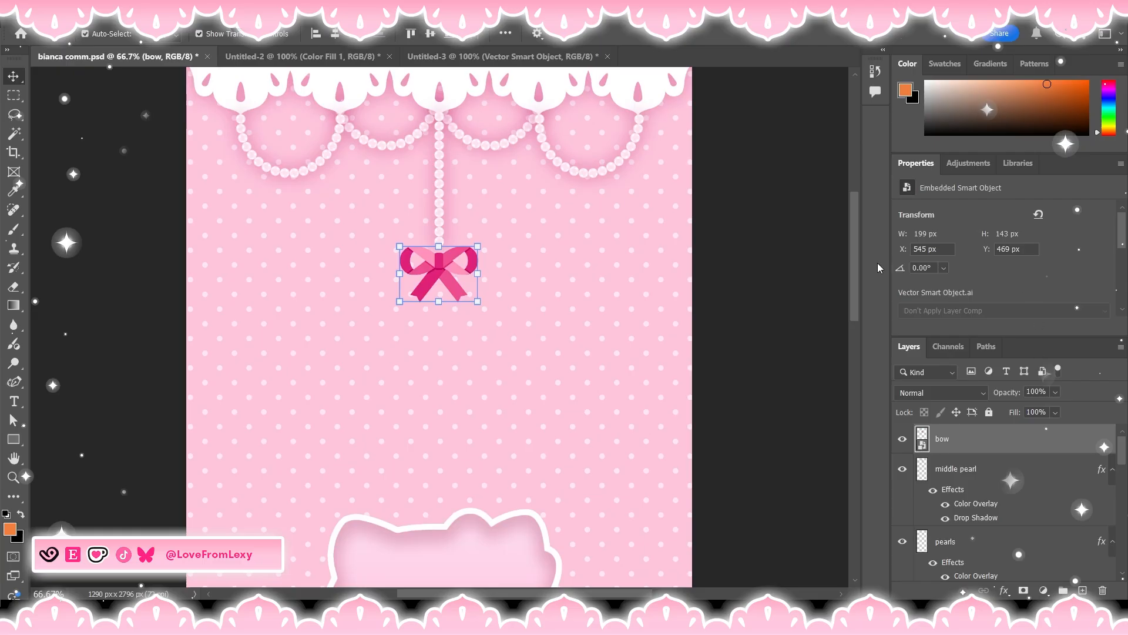
# - Style the bow with a pink Color Overlay, a soft pink Drop Shadow and a thin white Stroke
pyautogui.press('h')
pyautogui.click(552, 442)
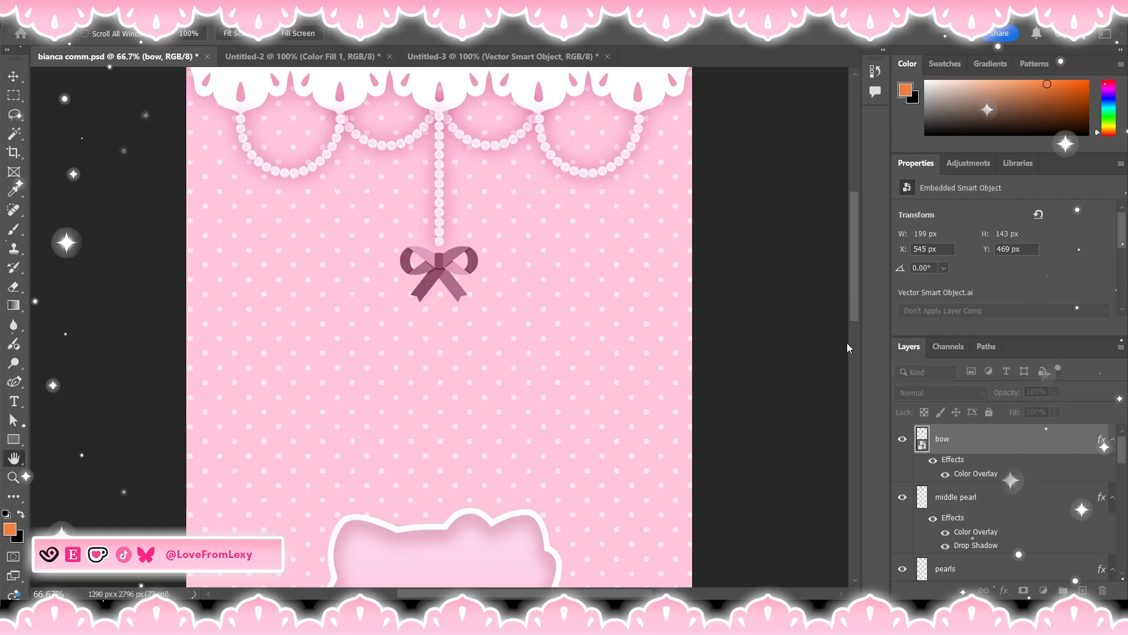
pyautogui.click(809, 176)
pyautogui.click(552, 521)
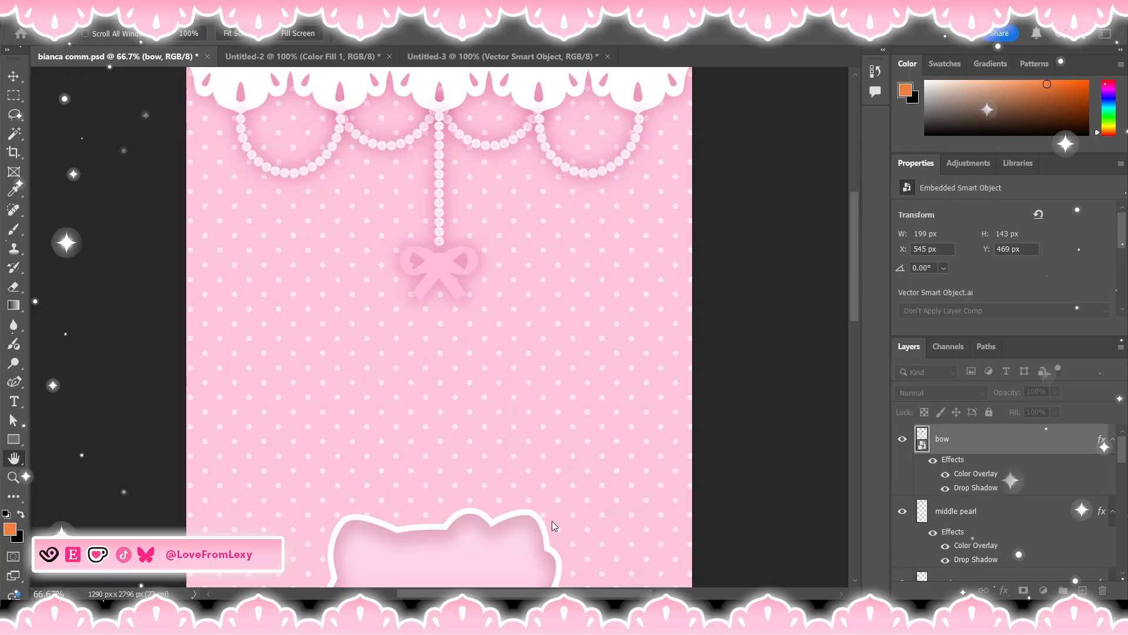
pyautogui.click(554, 365)
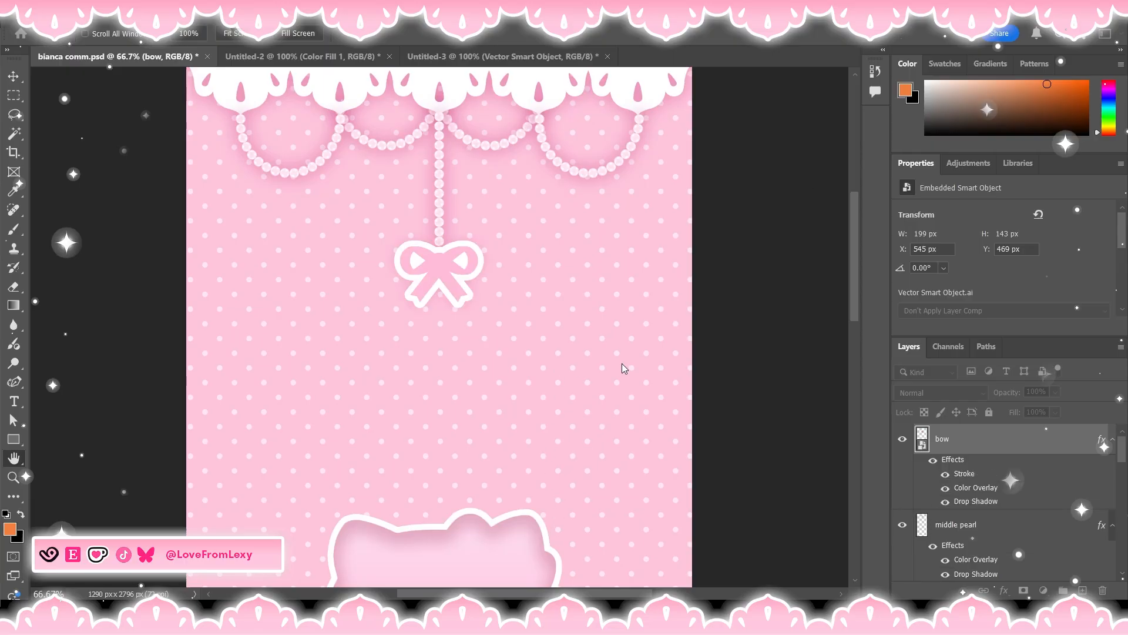
pyautogui.click(795, 296)
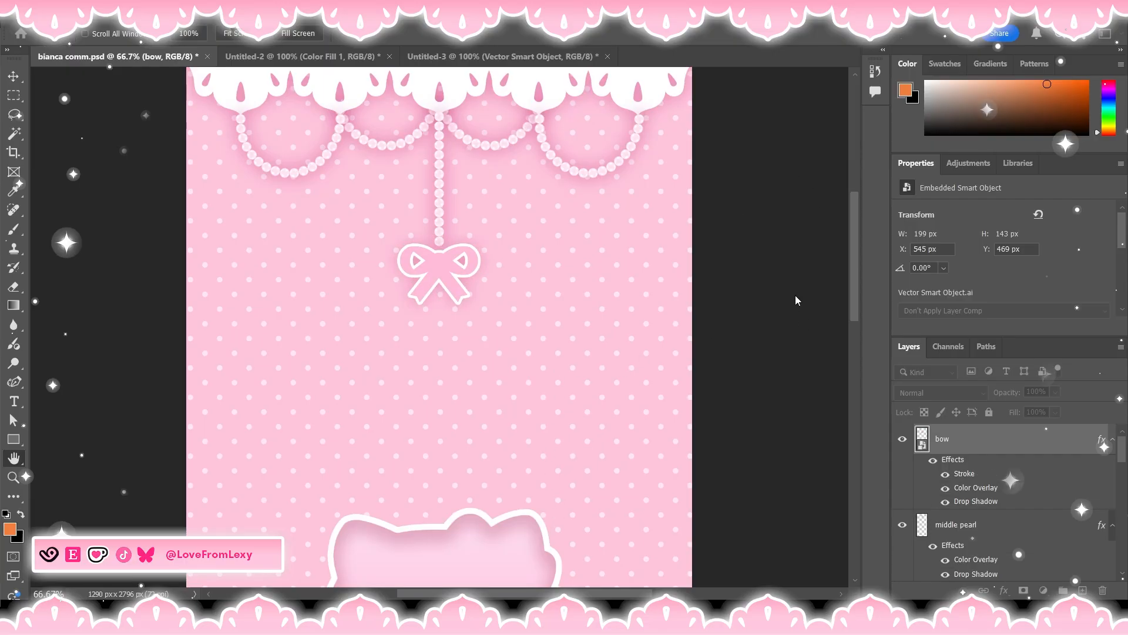
# - Add an Inner Shadow to the bow without an Inner Glow, thin its white Stroke to 4 px, and apply the layer style
pyautogui.click(552, 388)
pyautogui.click(553, 404)
pyautogui.click(551, 387)
pyautogui.click(550, 406)
pyautogui.click(551, 385)
pyautogui.moveTo(802, 397)
pyautogui.mouseDown()
pyautogui.moveTo(785, 382)
pyautogui.moveTo(793, 362)
pyautogui.moveTo(800, 389)
pyautogui.mouseUp()
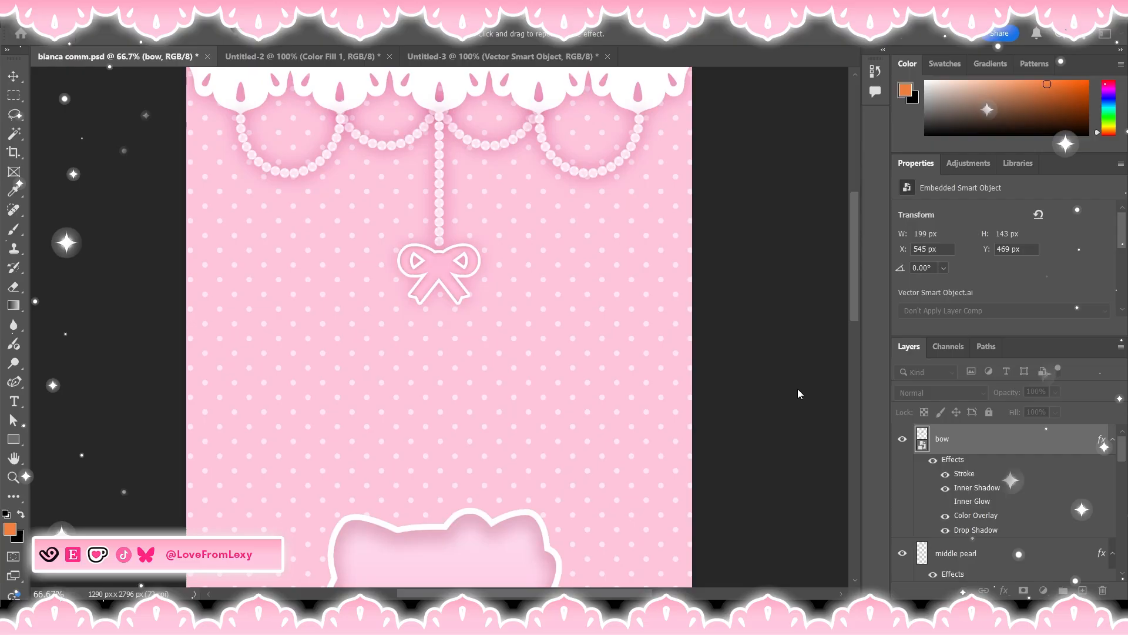
pyautogui.write('h4')
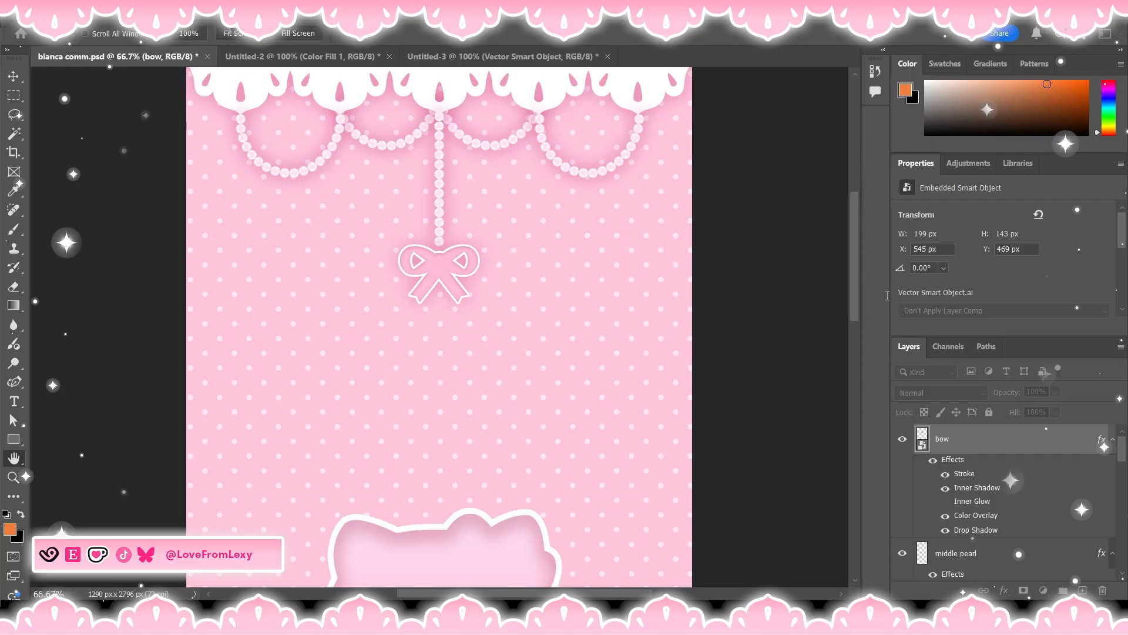
pyautogui.press('Return')
# - Move the bow up 20 px to Y 449 px, over the end of the middle pearl strand
pyautogui.press('v')
pyautogui.hotkey('shift', 'Up')
pyautogui.hotkey('shift', 'Up')
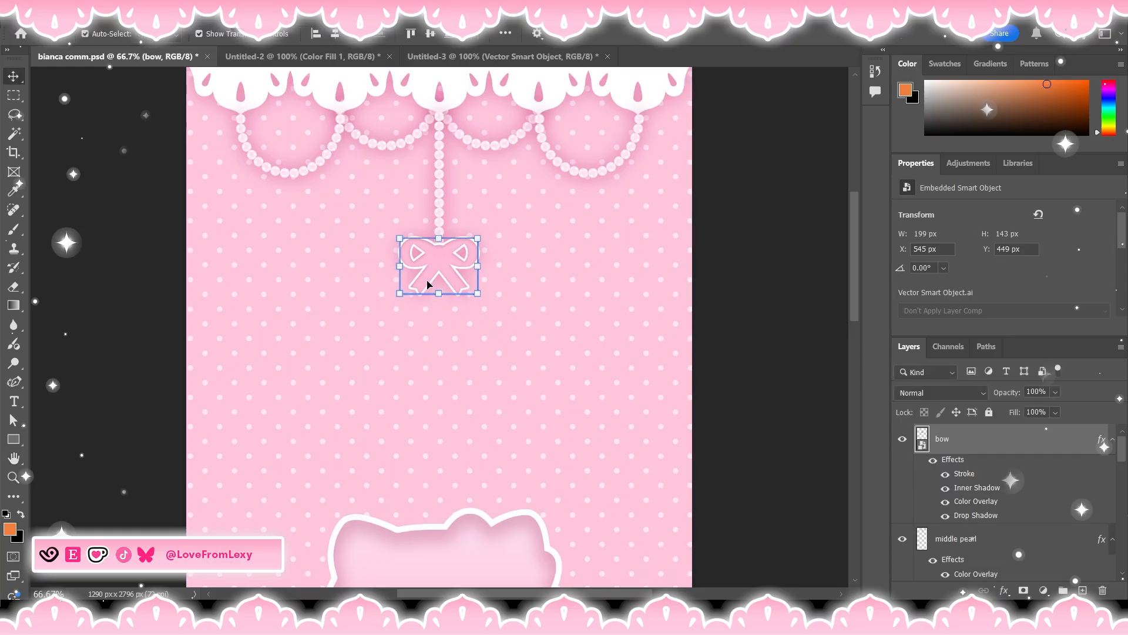